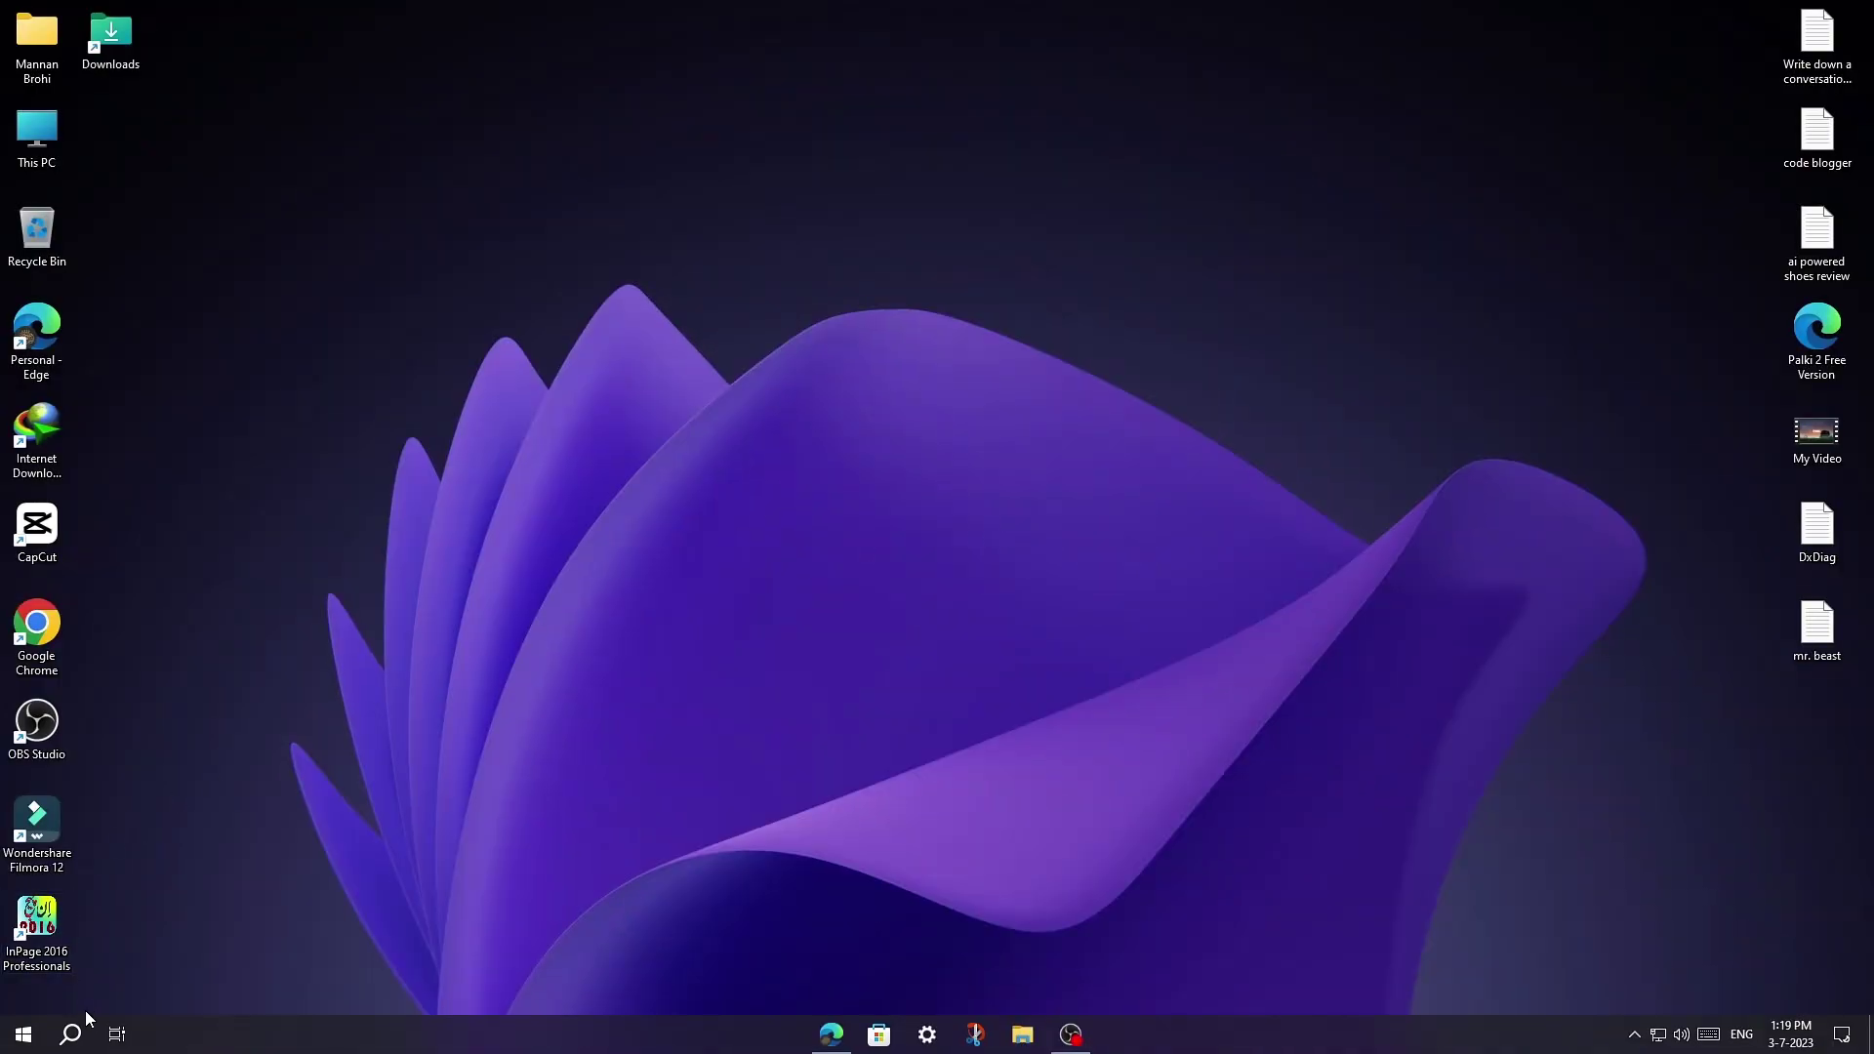
Open 'Turn Windows features on or off' from a Start search for 'turn'
left_click(82, 1037)
type("turn")
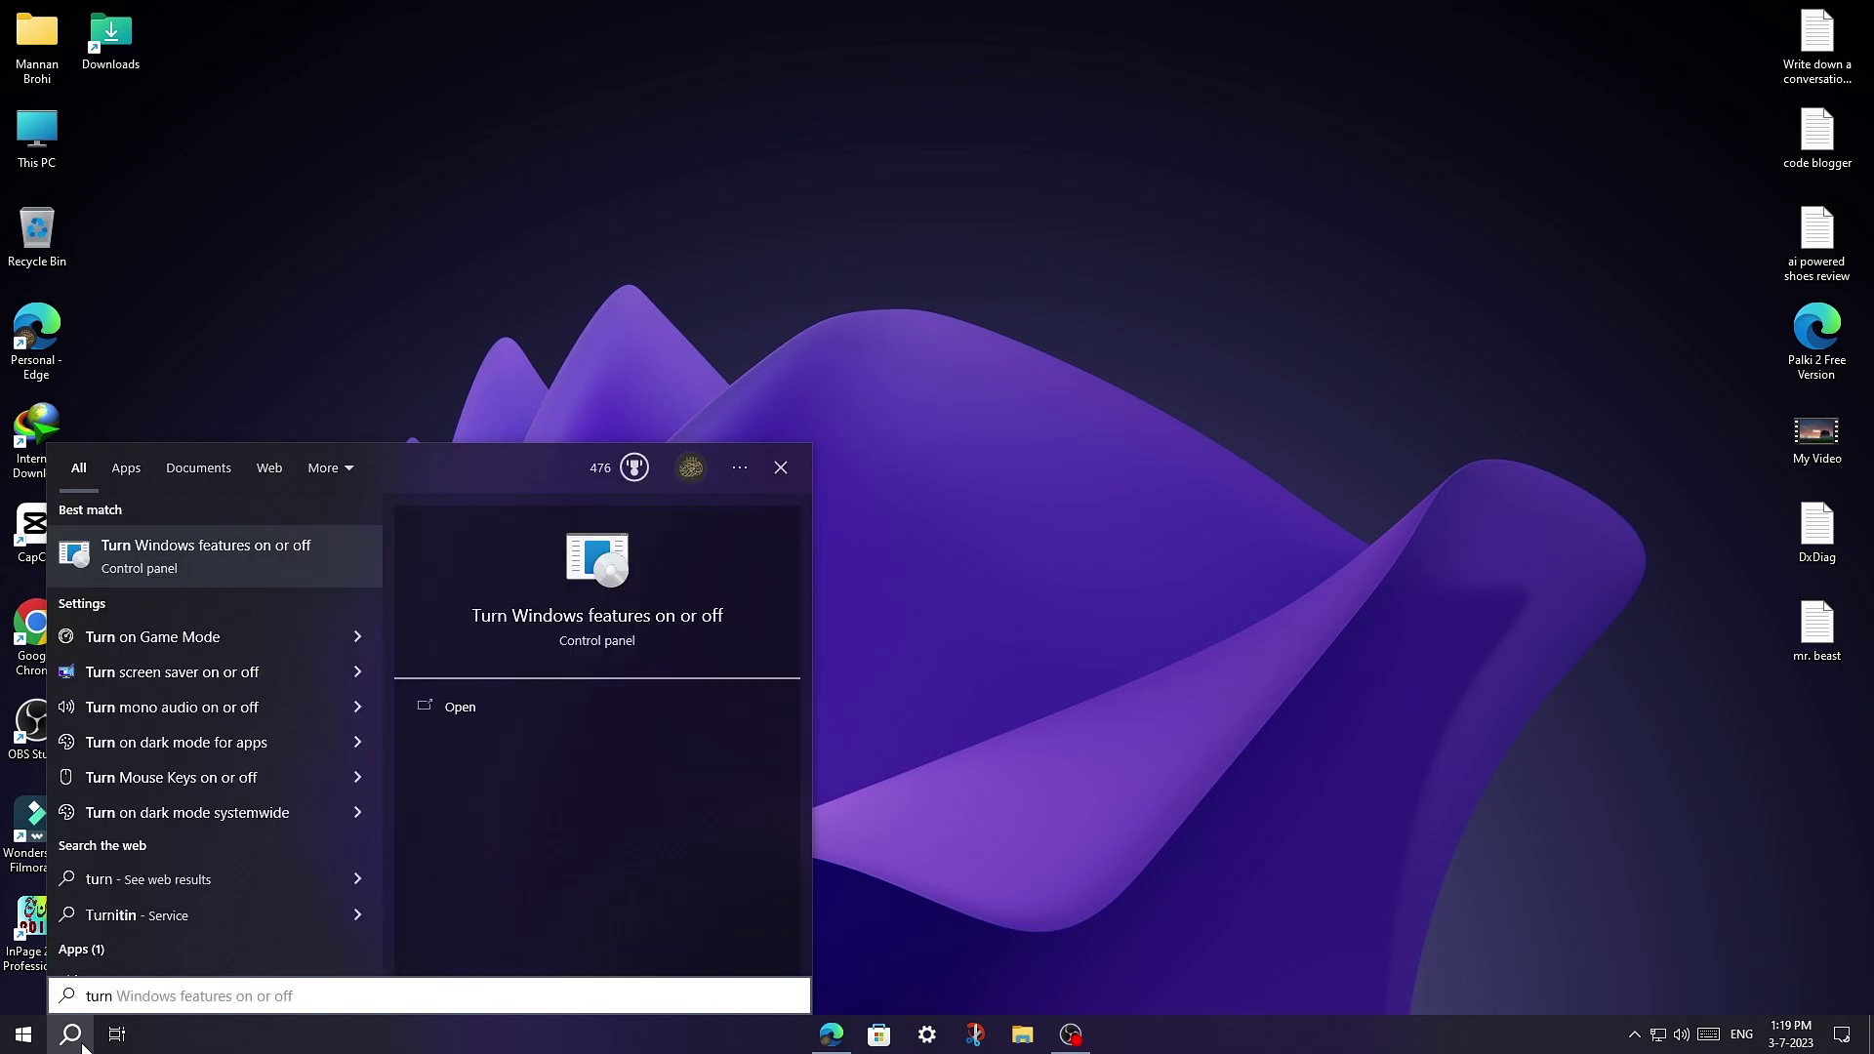
key("Return")
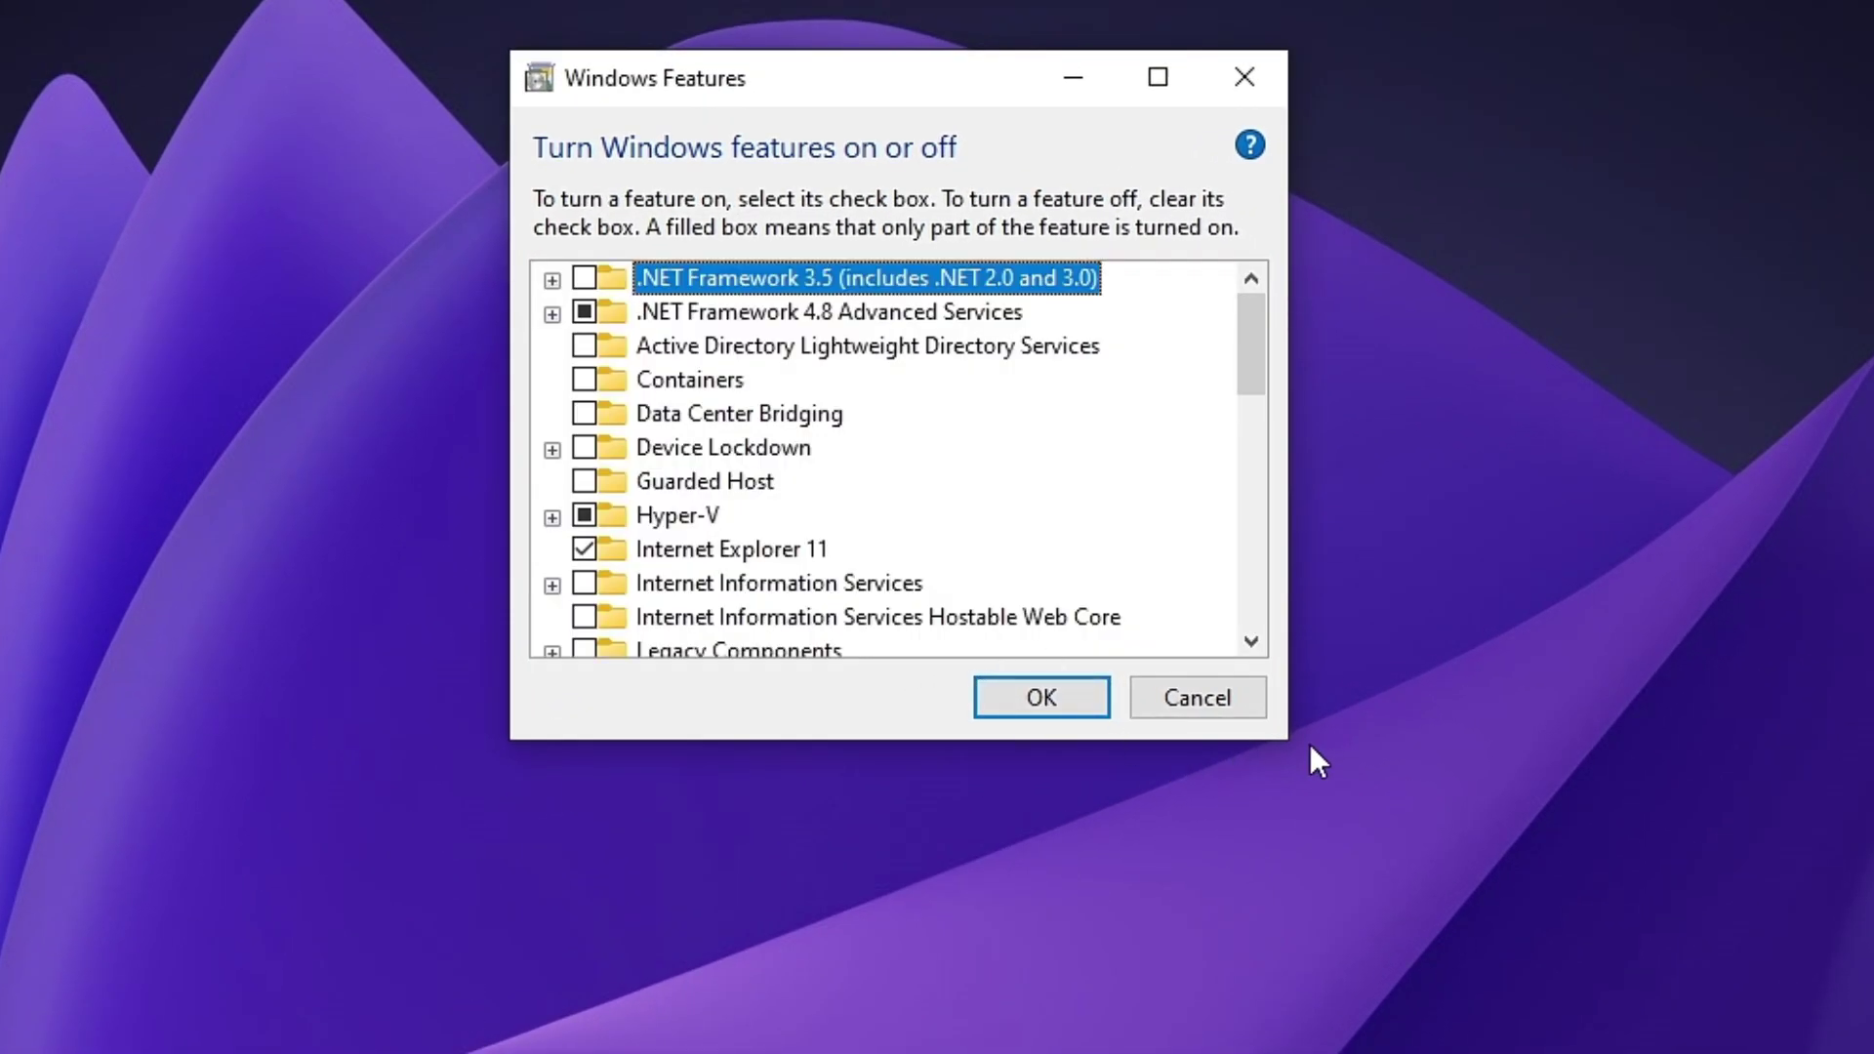
Enlarge and scroll the features list to confirm Virtual Machine Platform, then return to the WSABuilds page
left_click_drag(1295, 744, 1549, 1052)
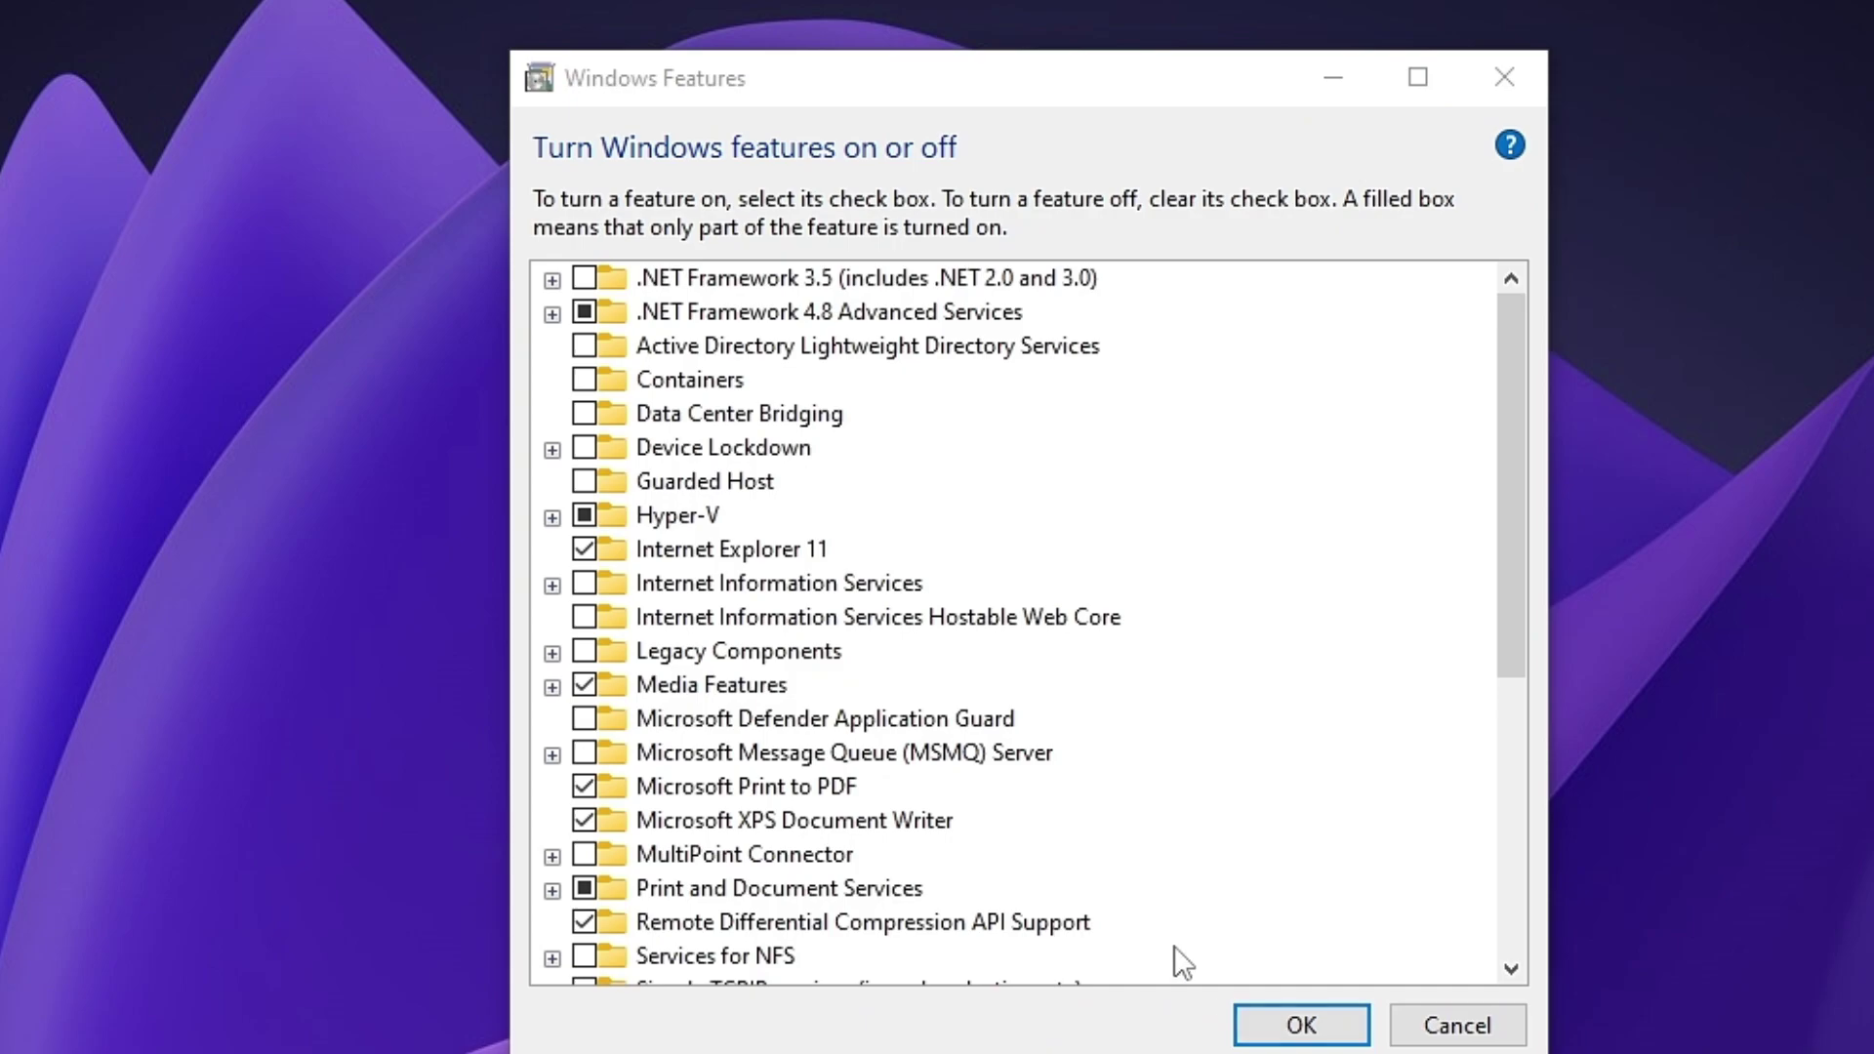
left_click(691, 94)
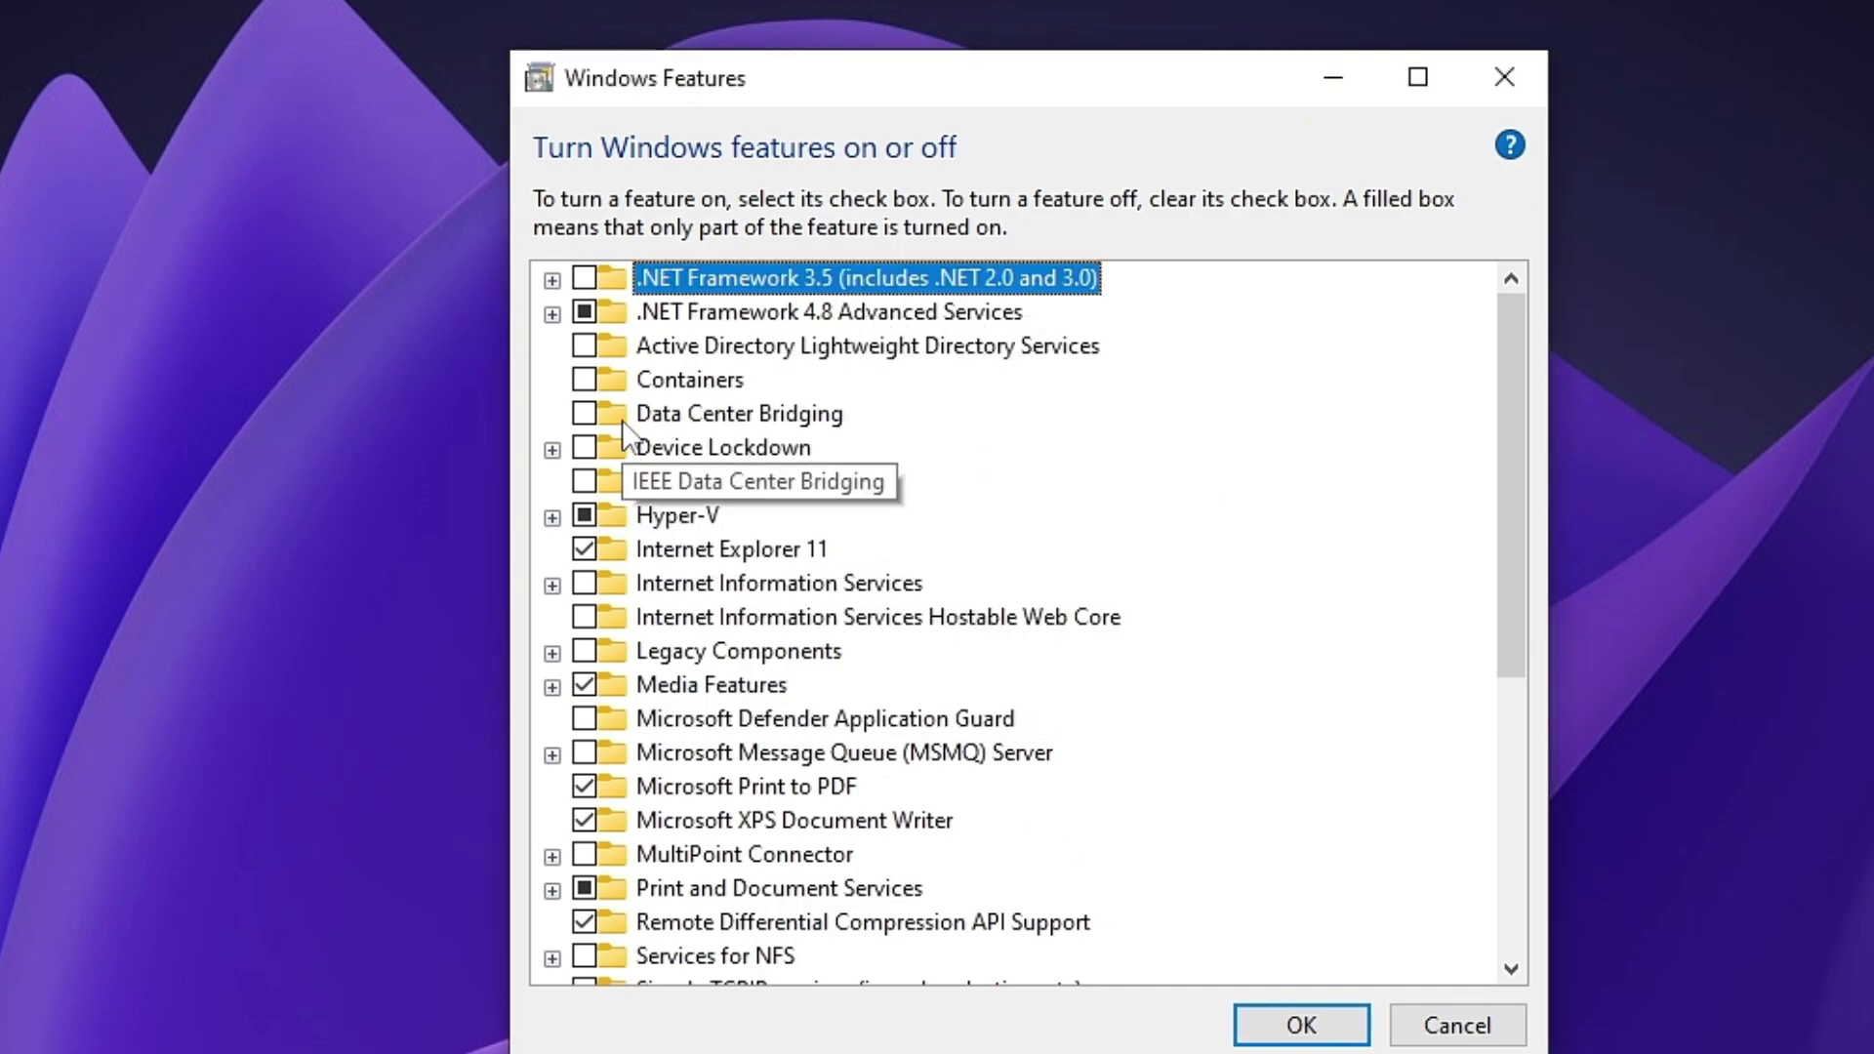
scroll(644, 585, "down", 5)
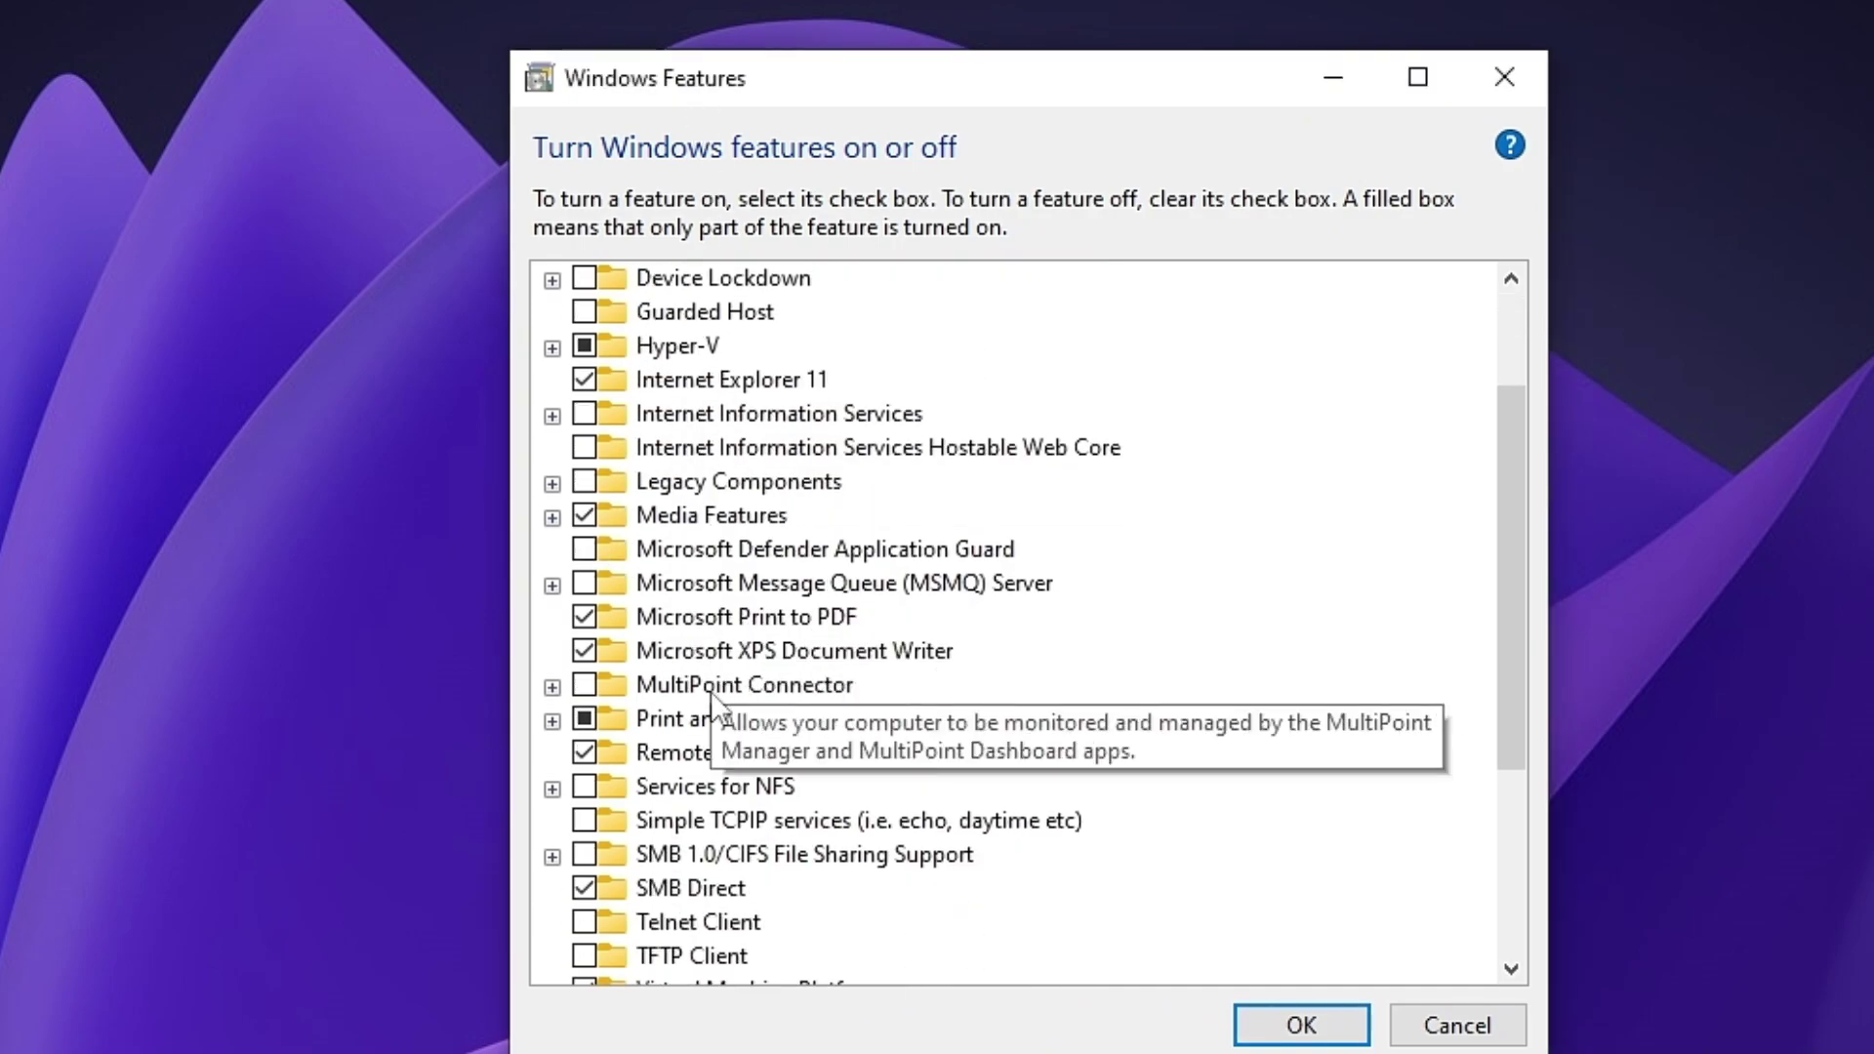
scroll(712, 695, "down", 4)
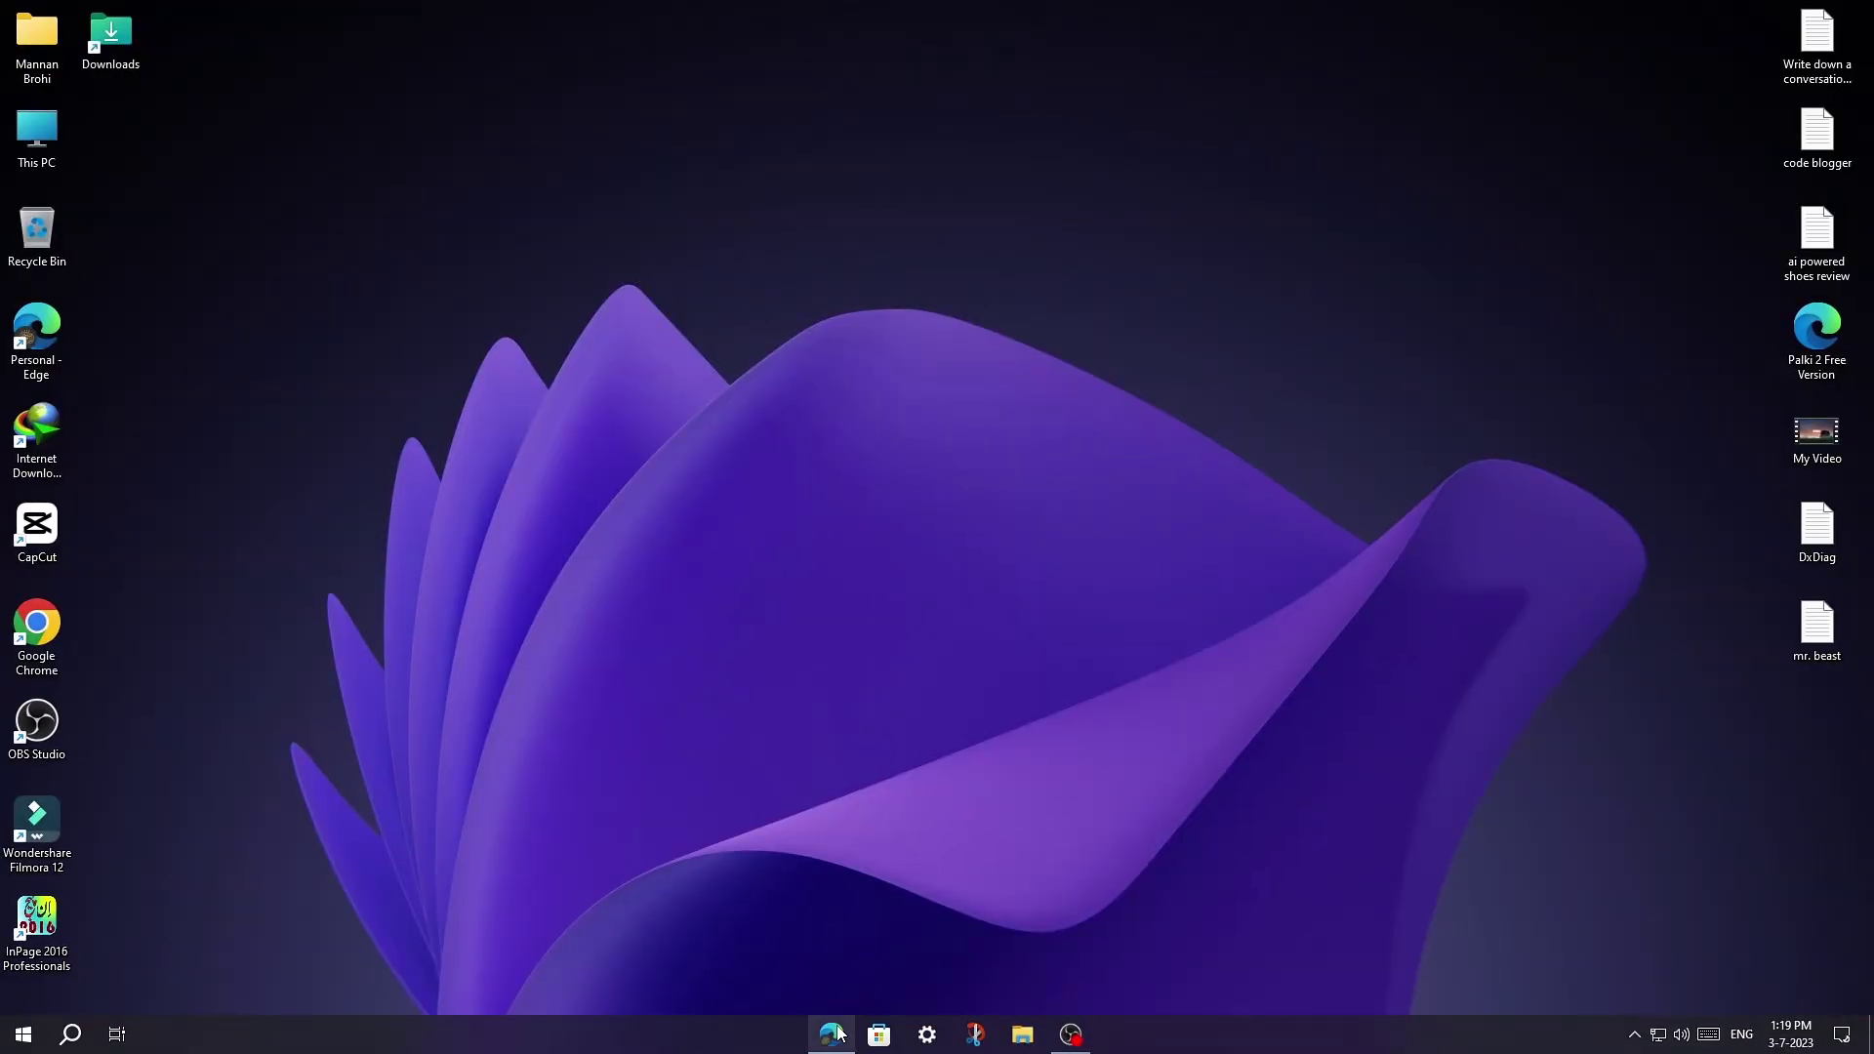
left_click(830, 1034)
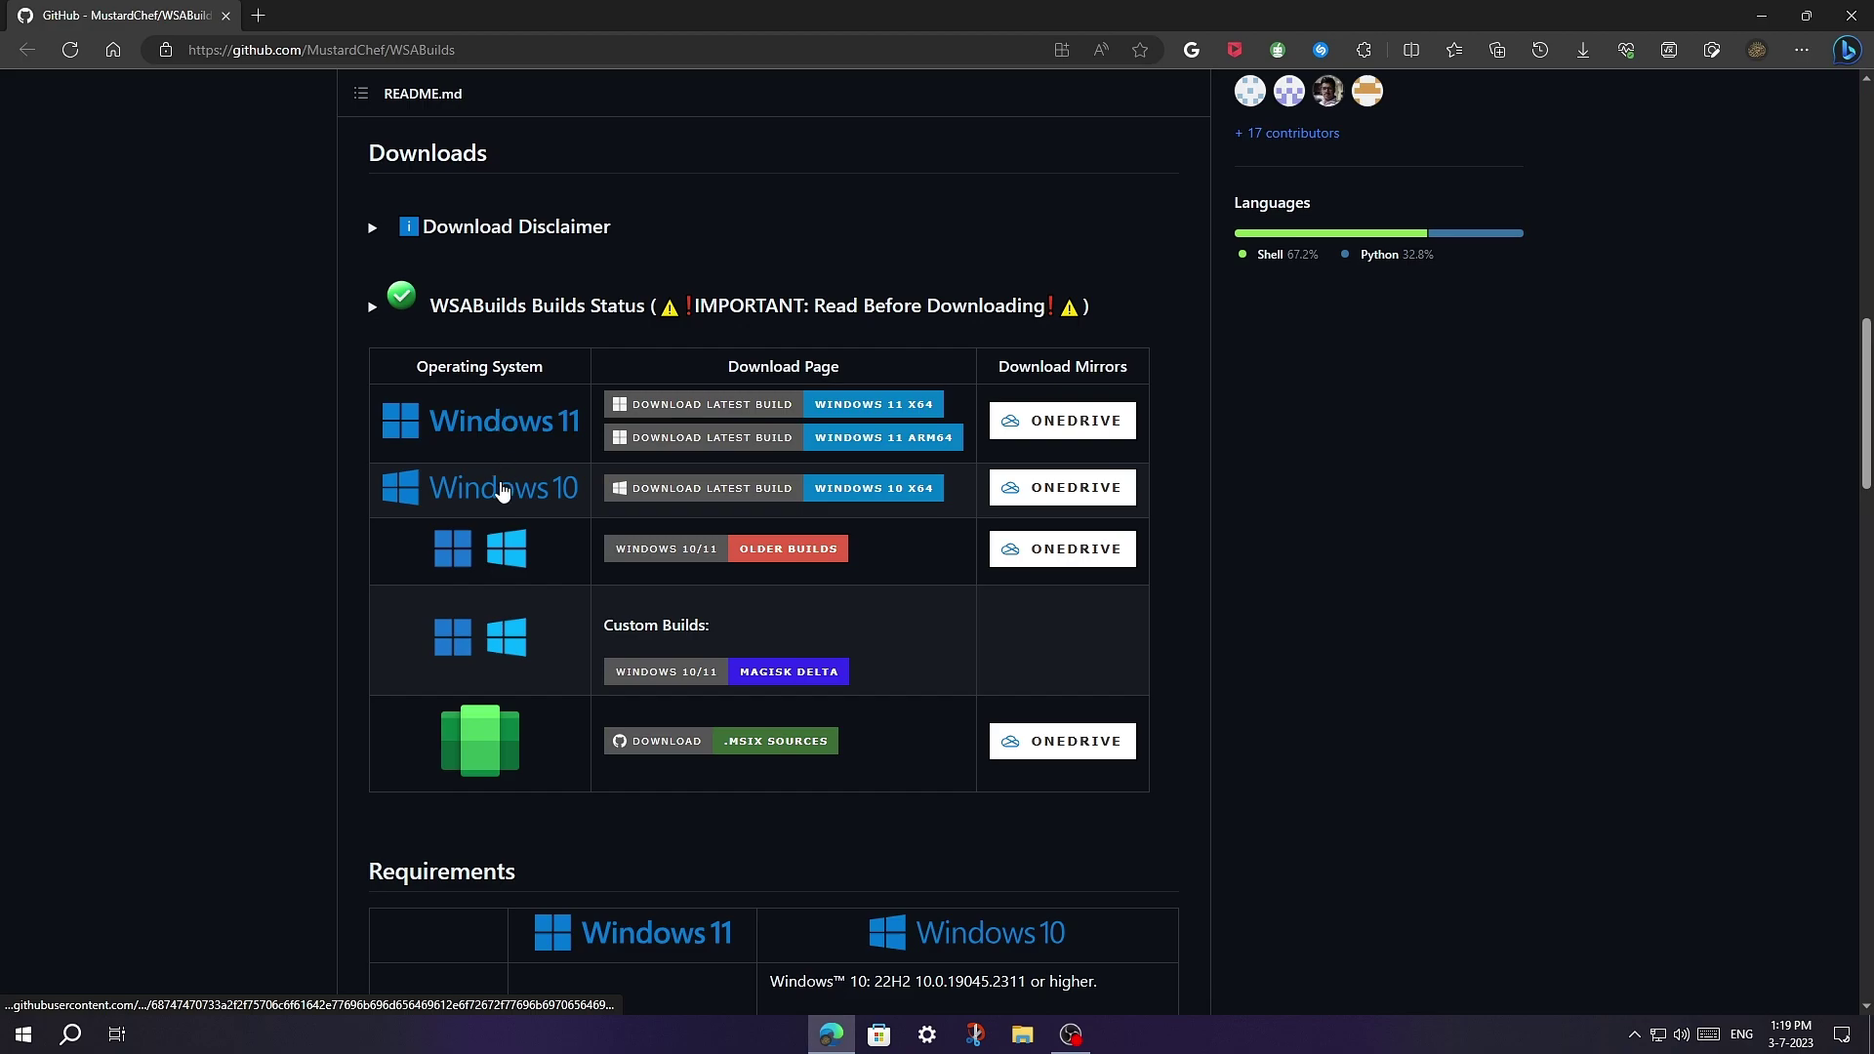
Open the Windows 10 x64 release page from the WSABuilds downloads table
scroll(502, 490, "up", 10)
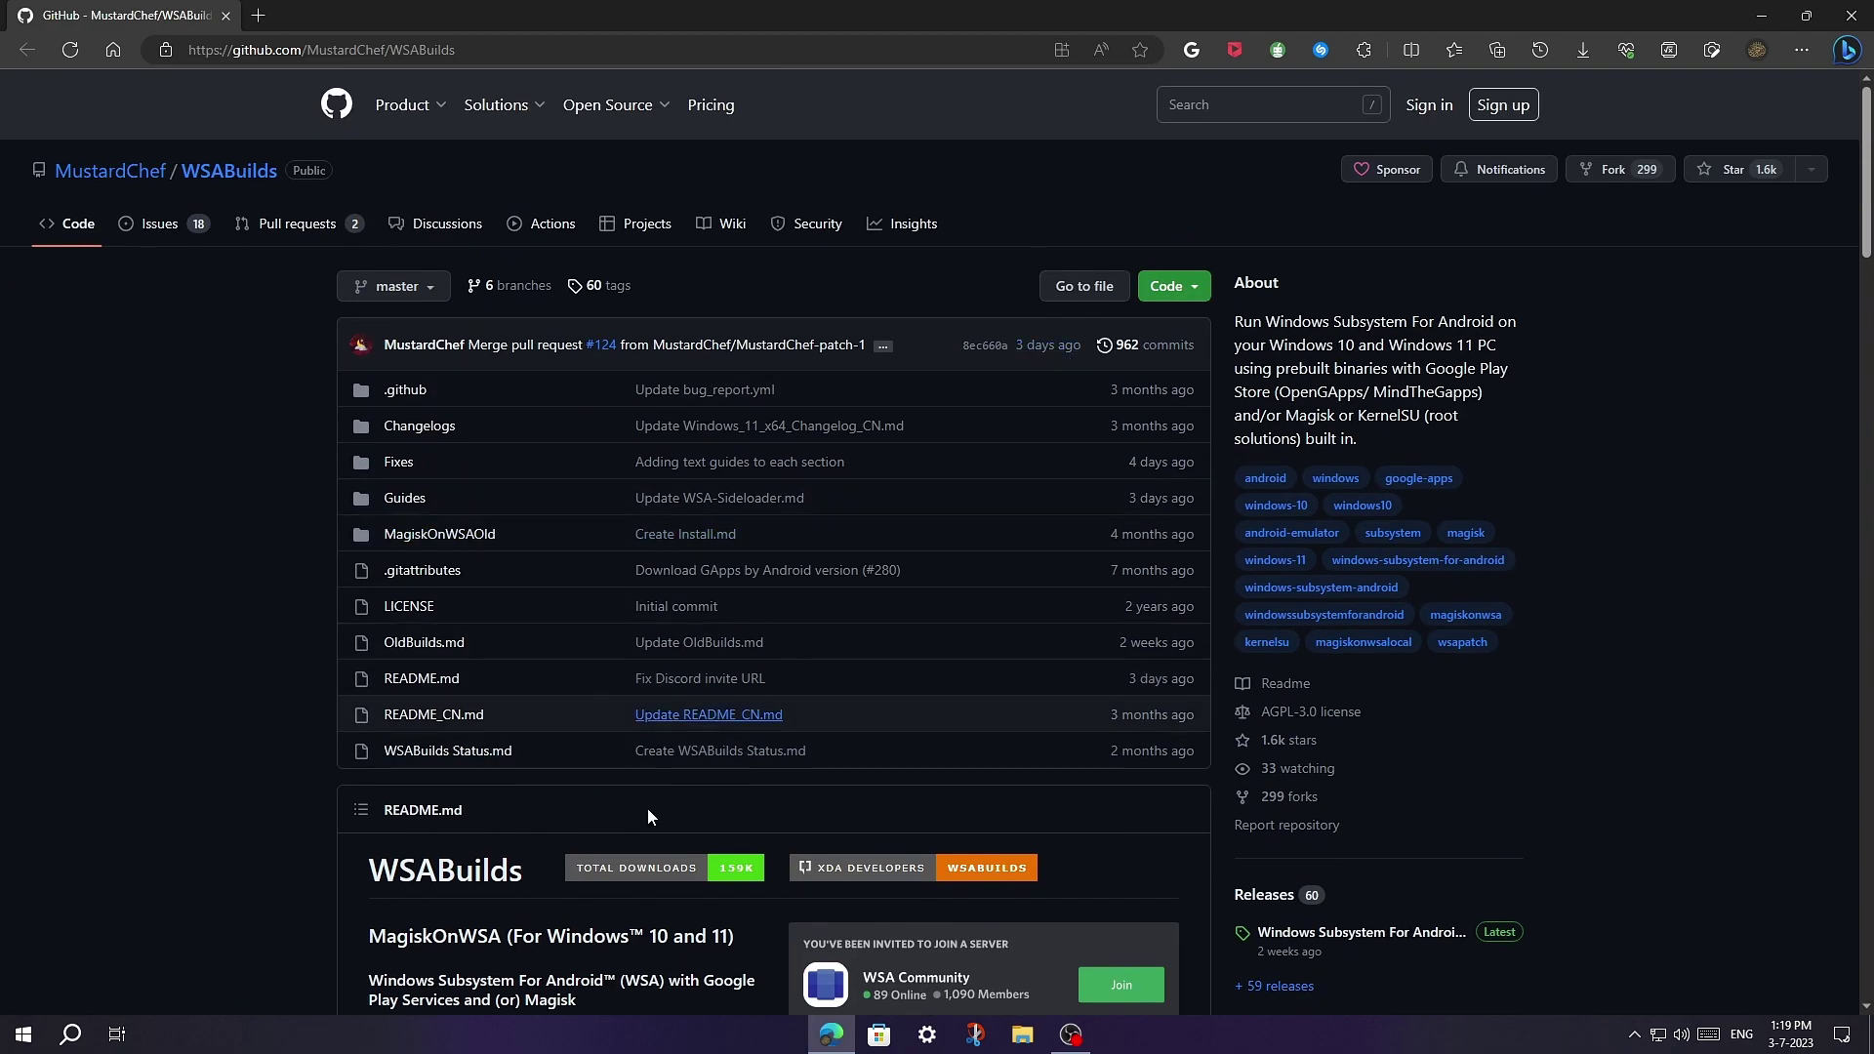
scroll(284, 710, "down", 13)
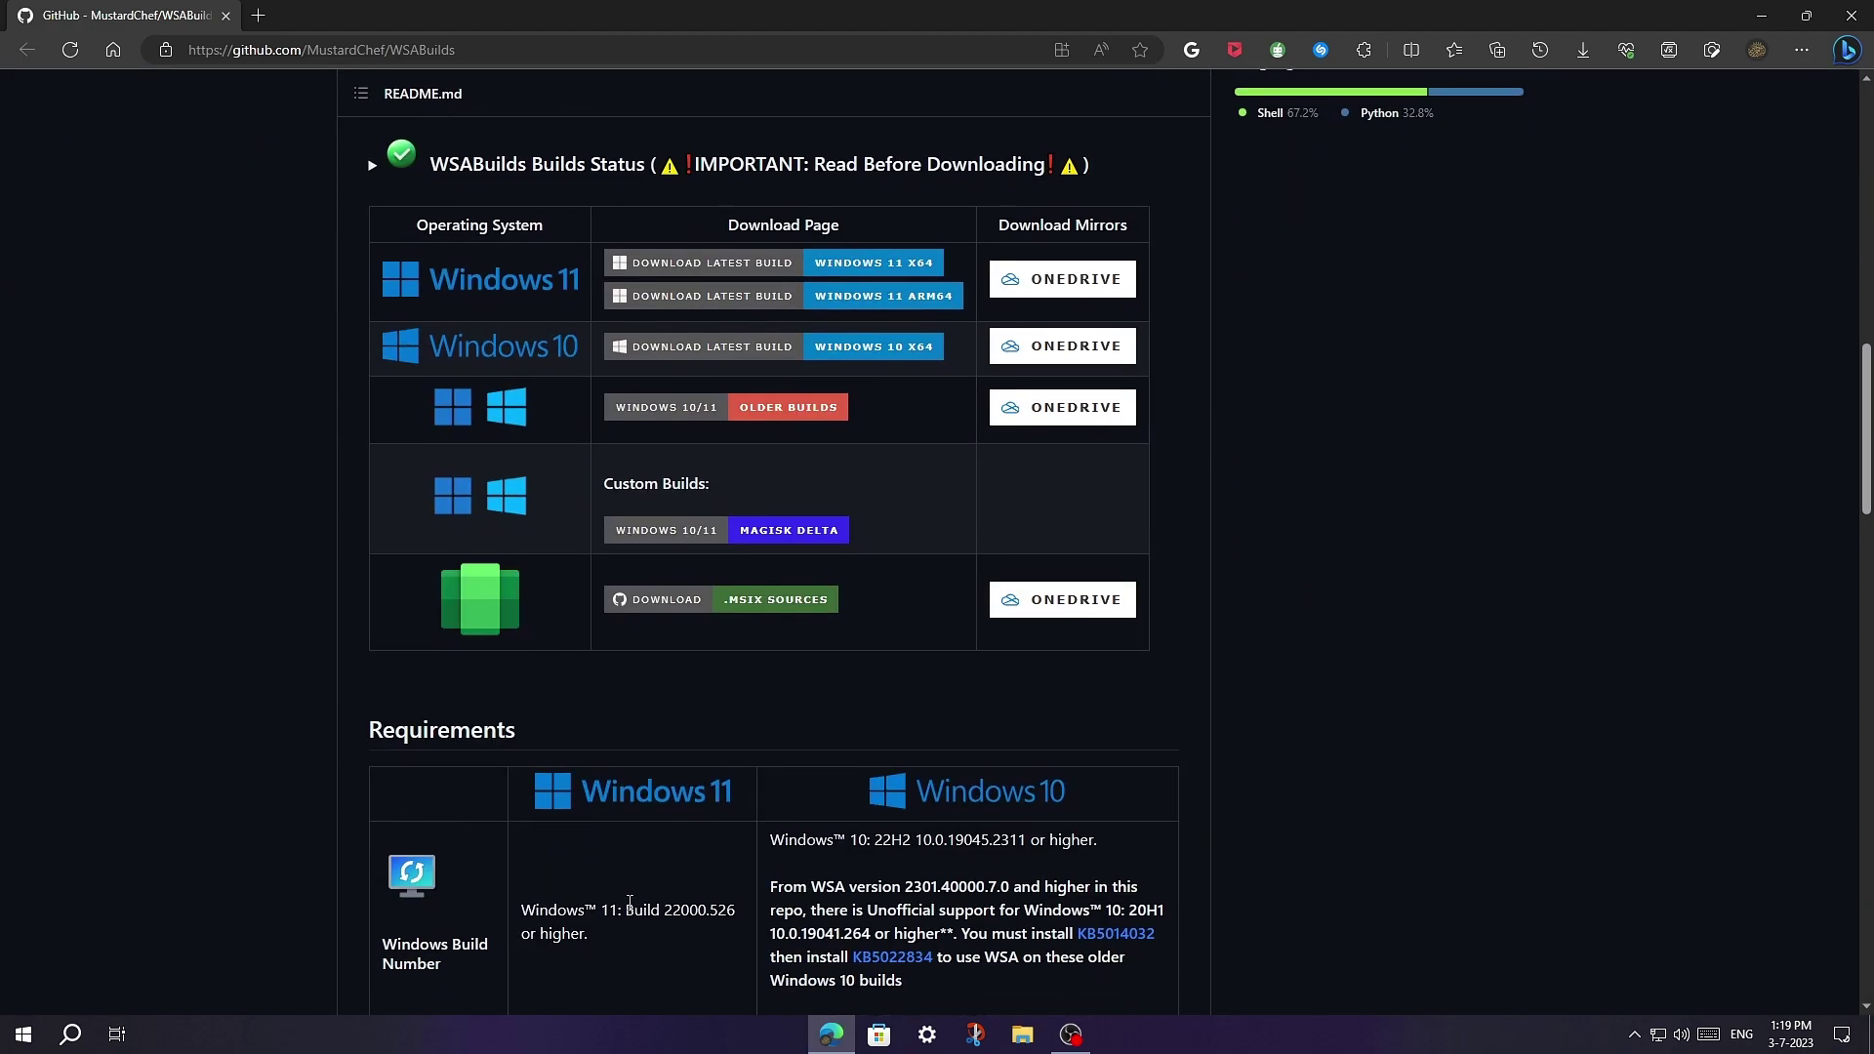
scroll(523, 404, "up", 2)
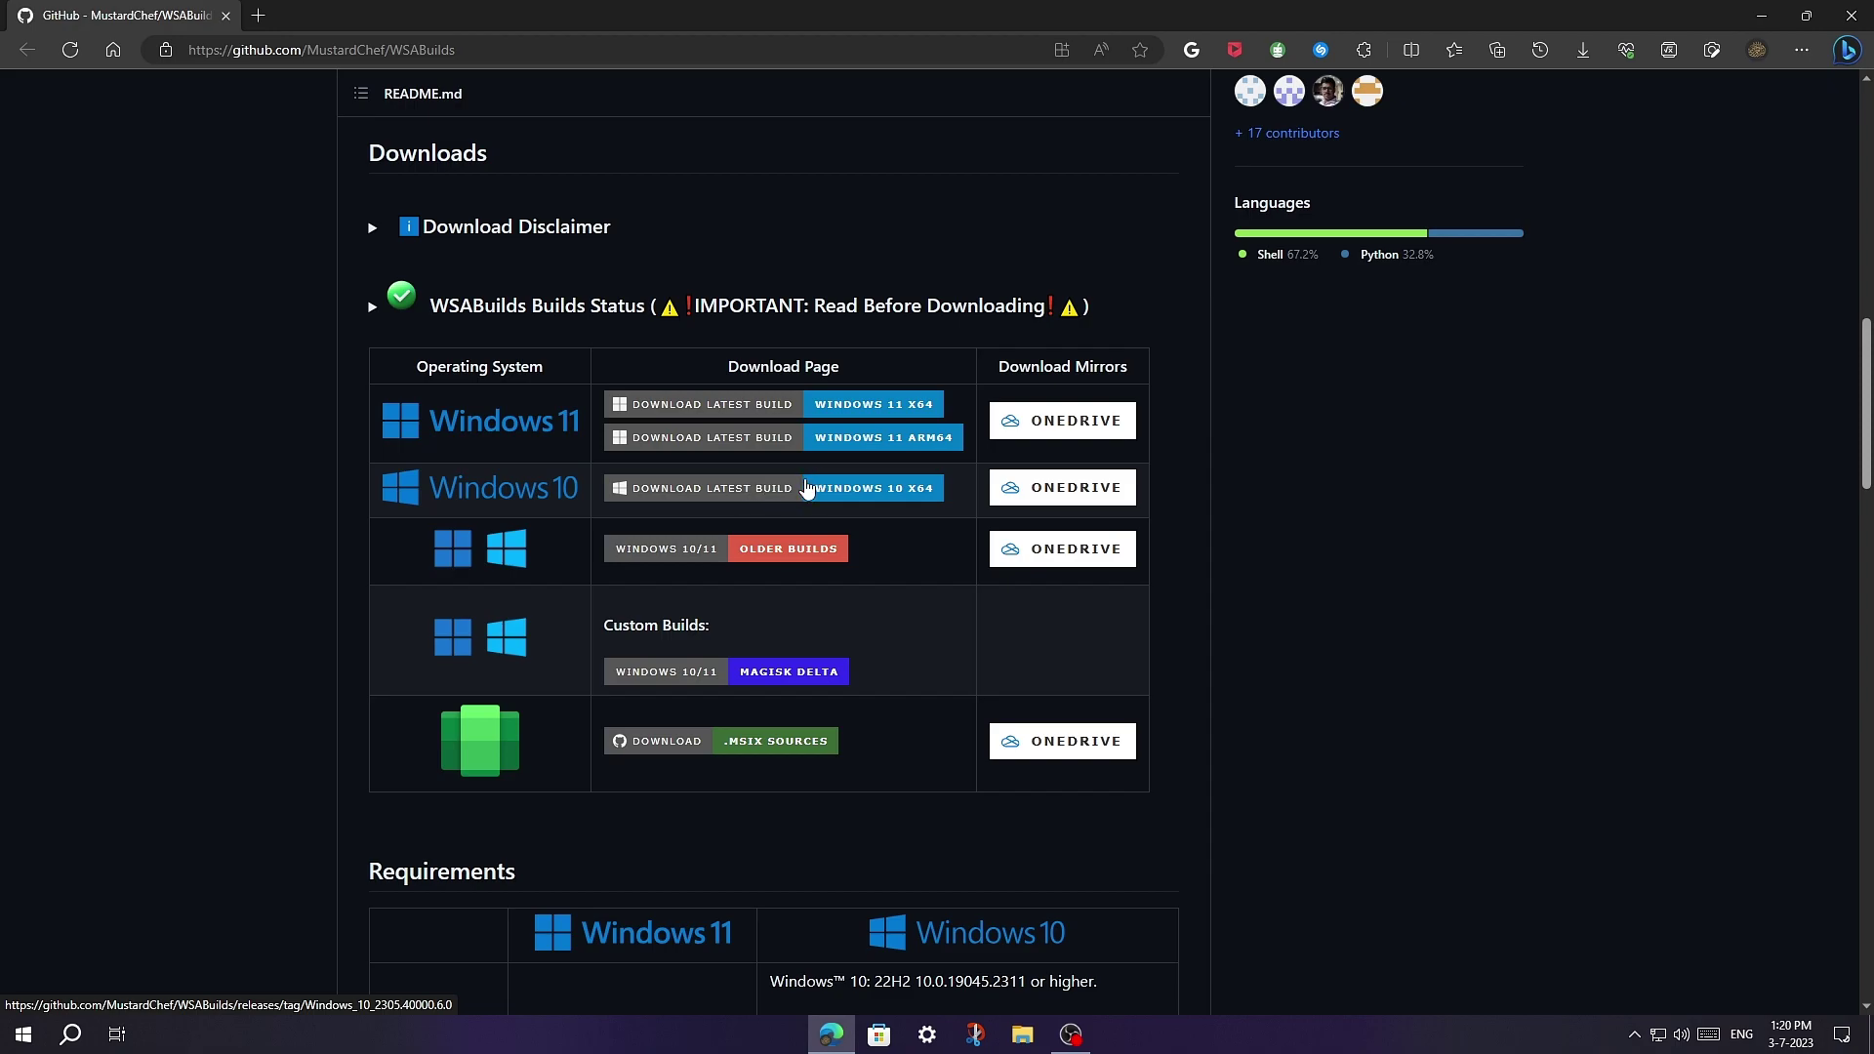
left_click(806, 489)
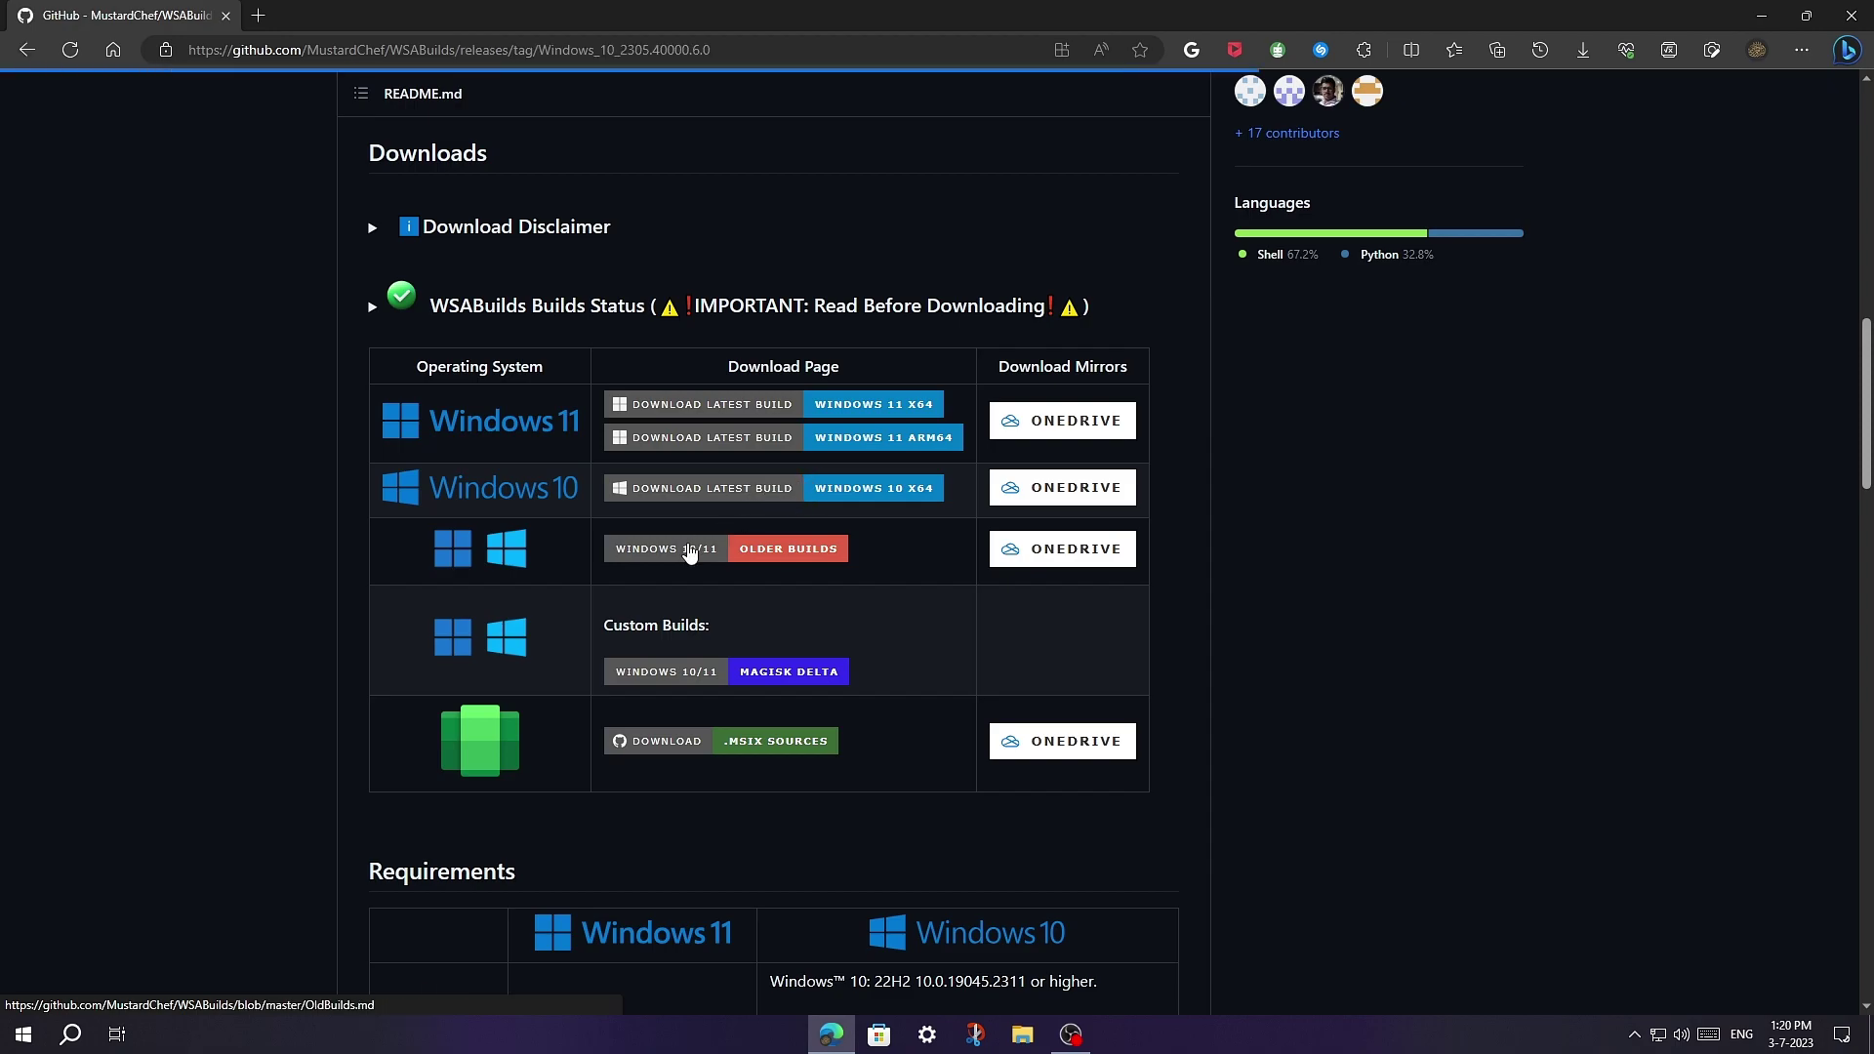
Download the first MindTheGapps RemovedAmazon Windows 10 zip listed under Assets
scroll(701, 569, "down", 12)
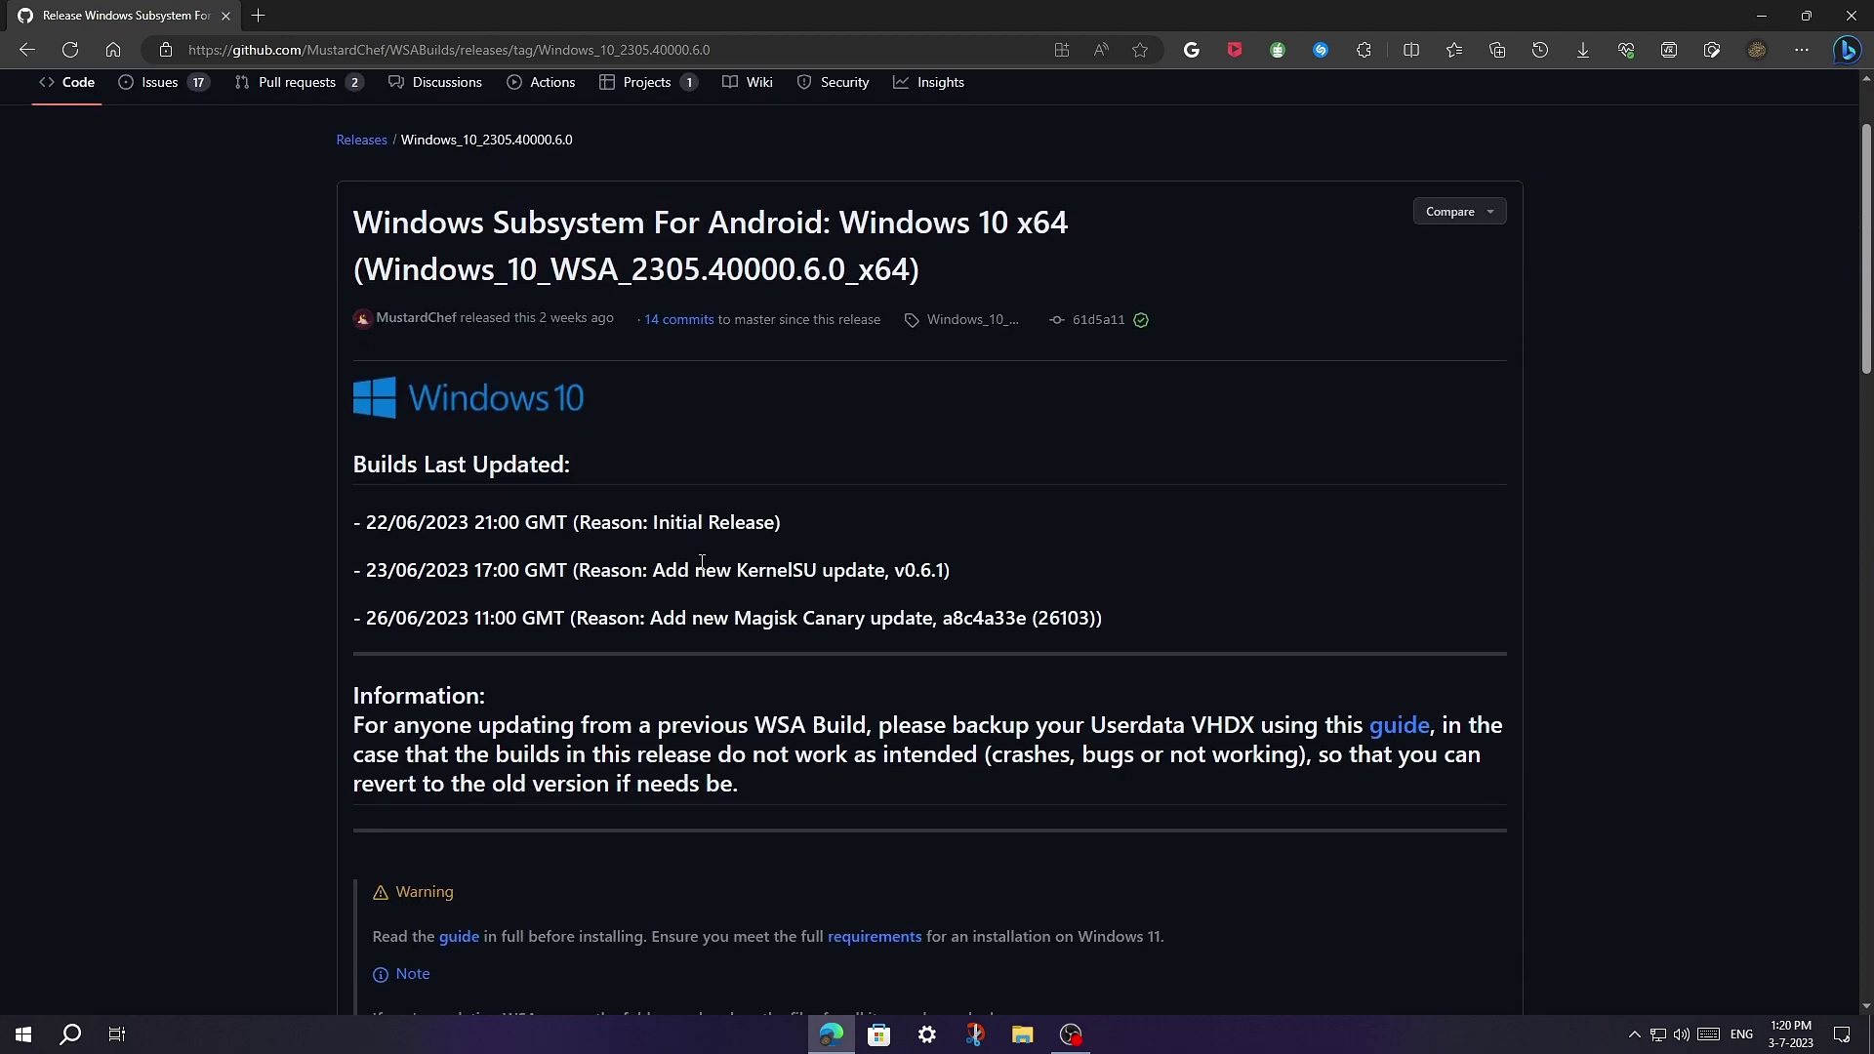
scroll(701, 569, "down", 12)
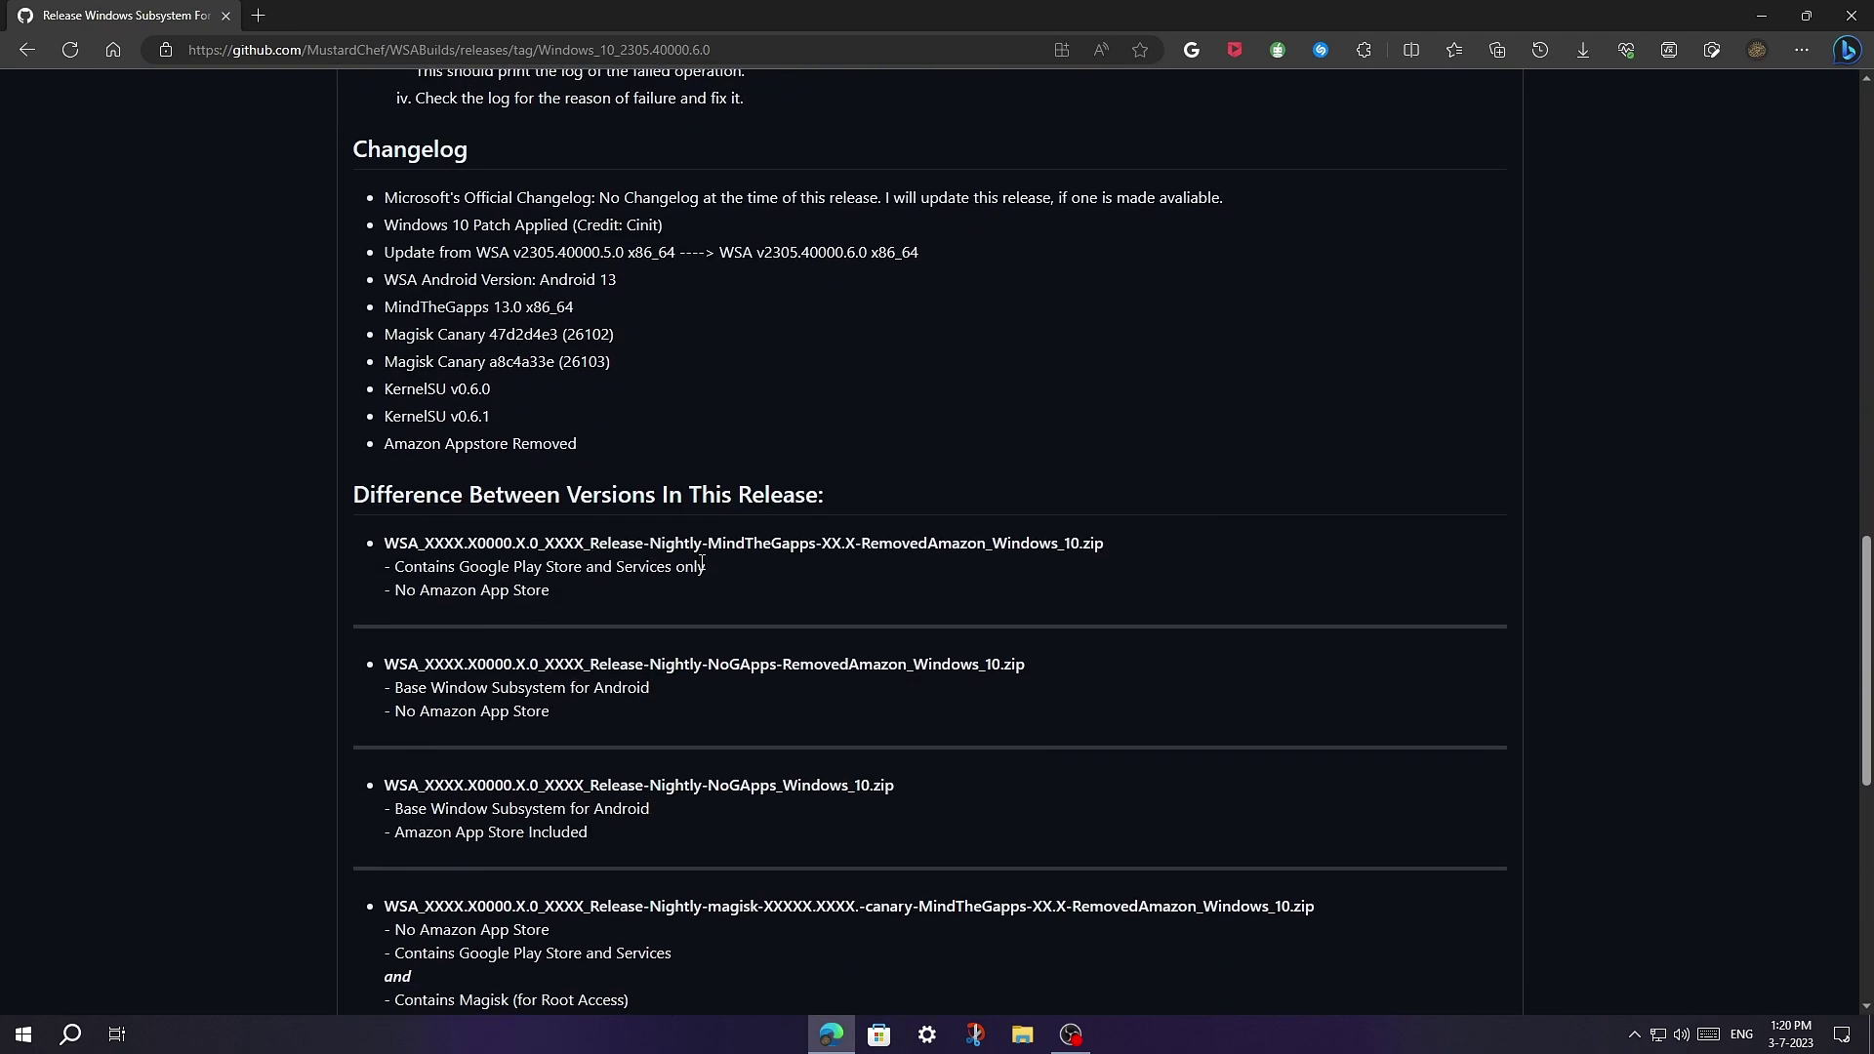
scroll(700, 563, "down", 3)
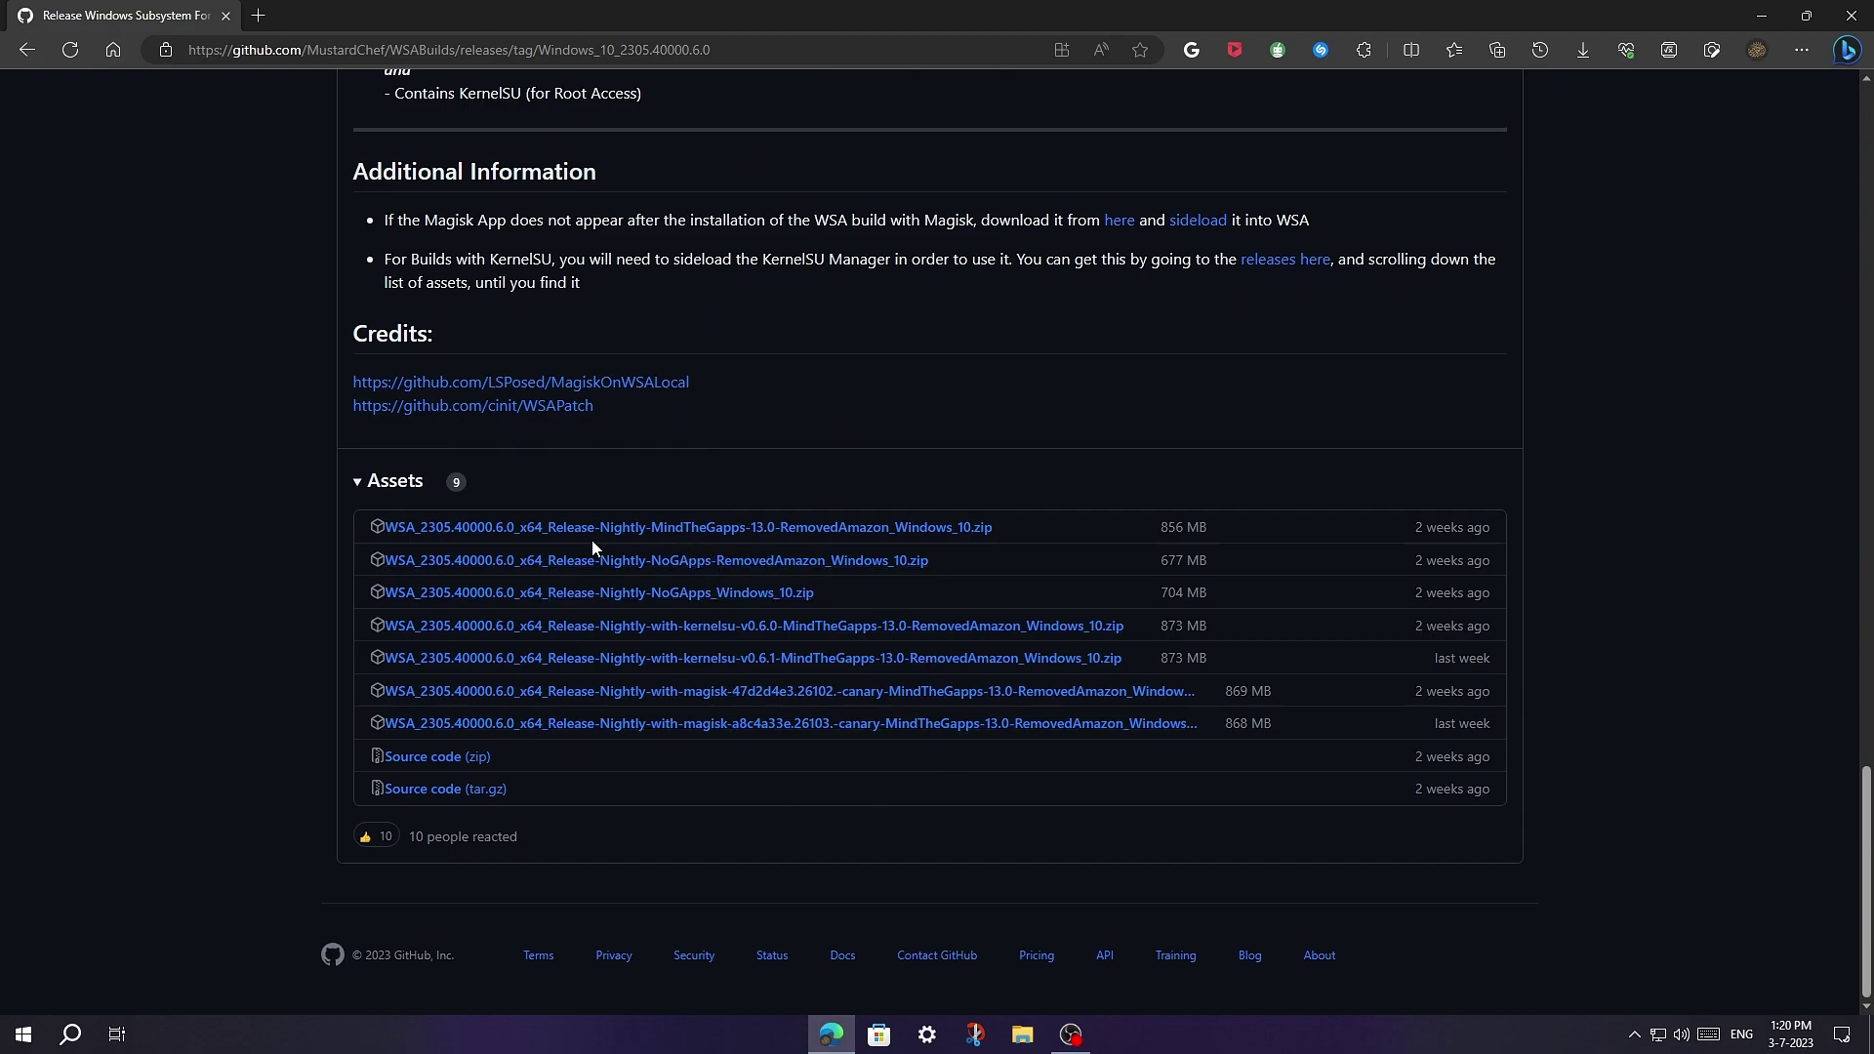
left_click(535, 524)
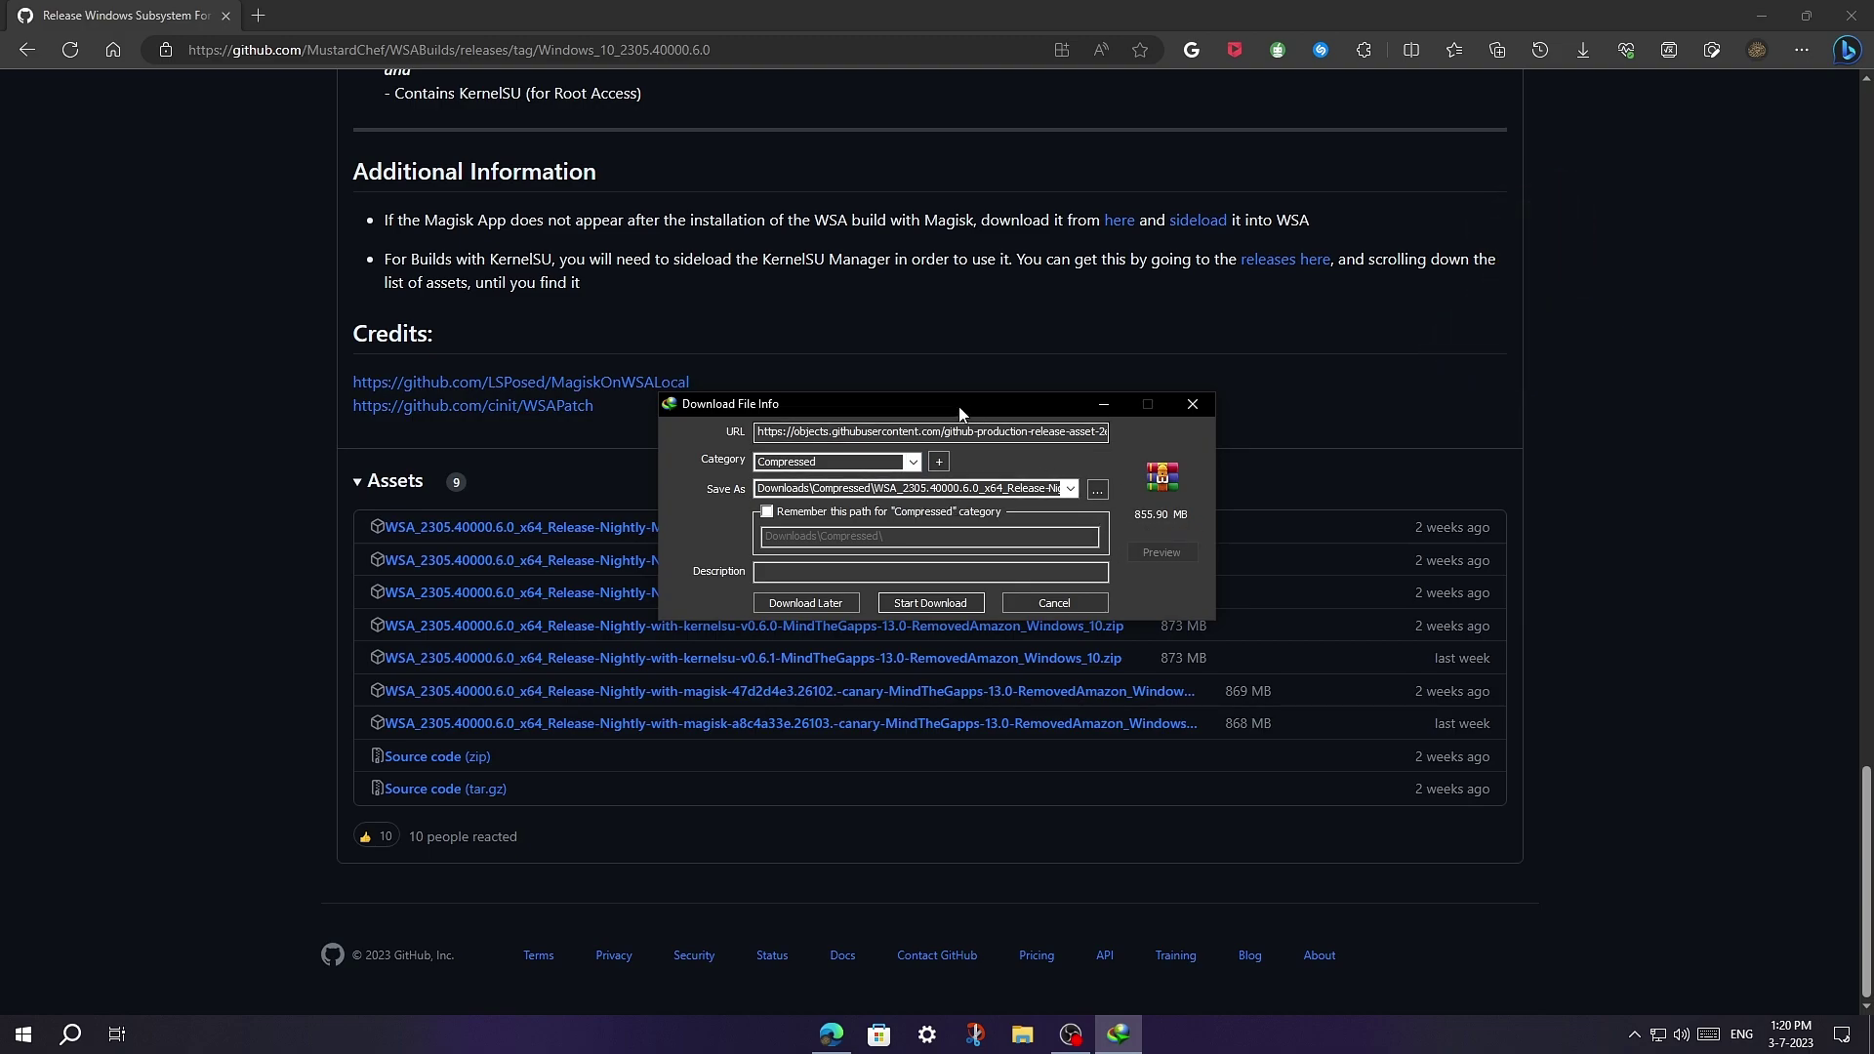
Download the 855.90 MB WSA zip with IDM and open its Downloads\Compressed folder
left_click_drag(931, 411, 1006, 259)
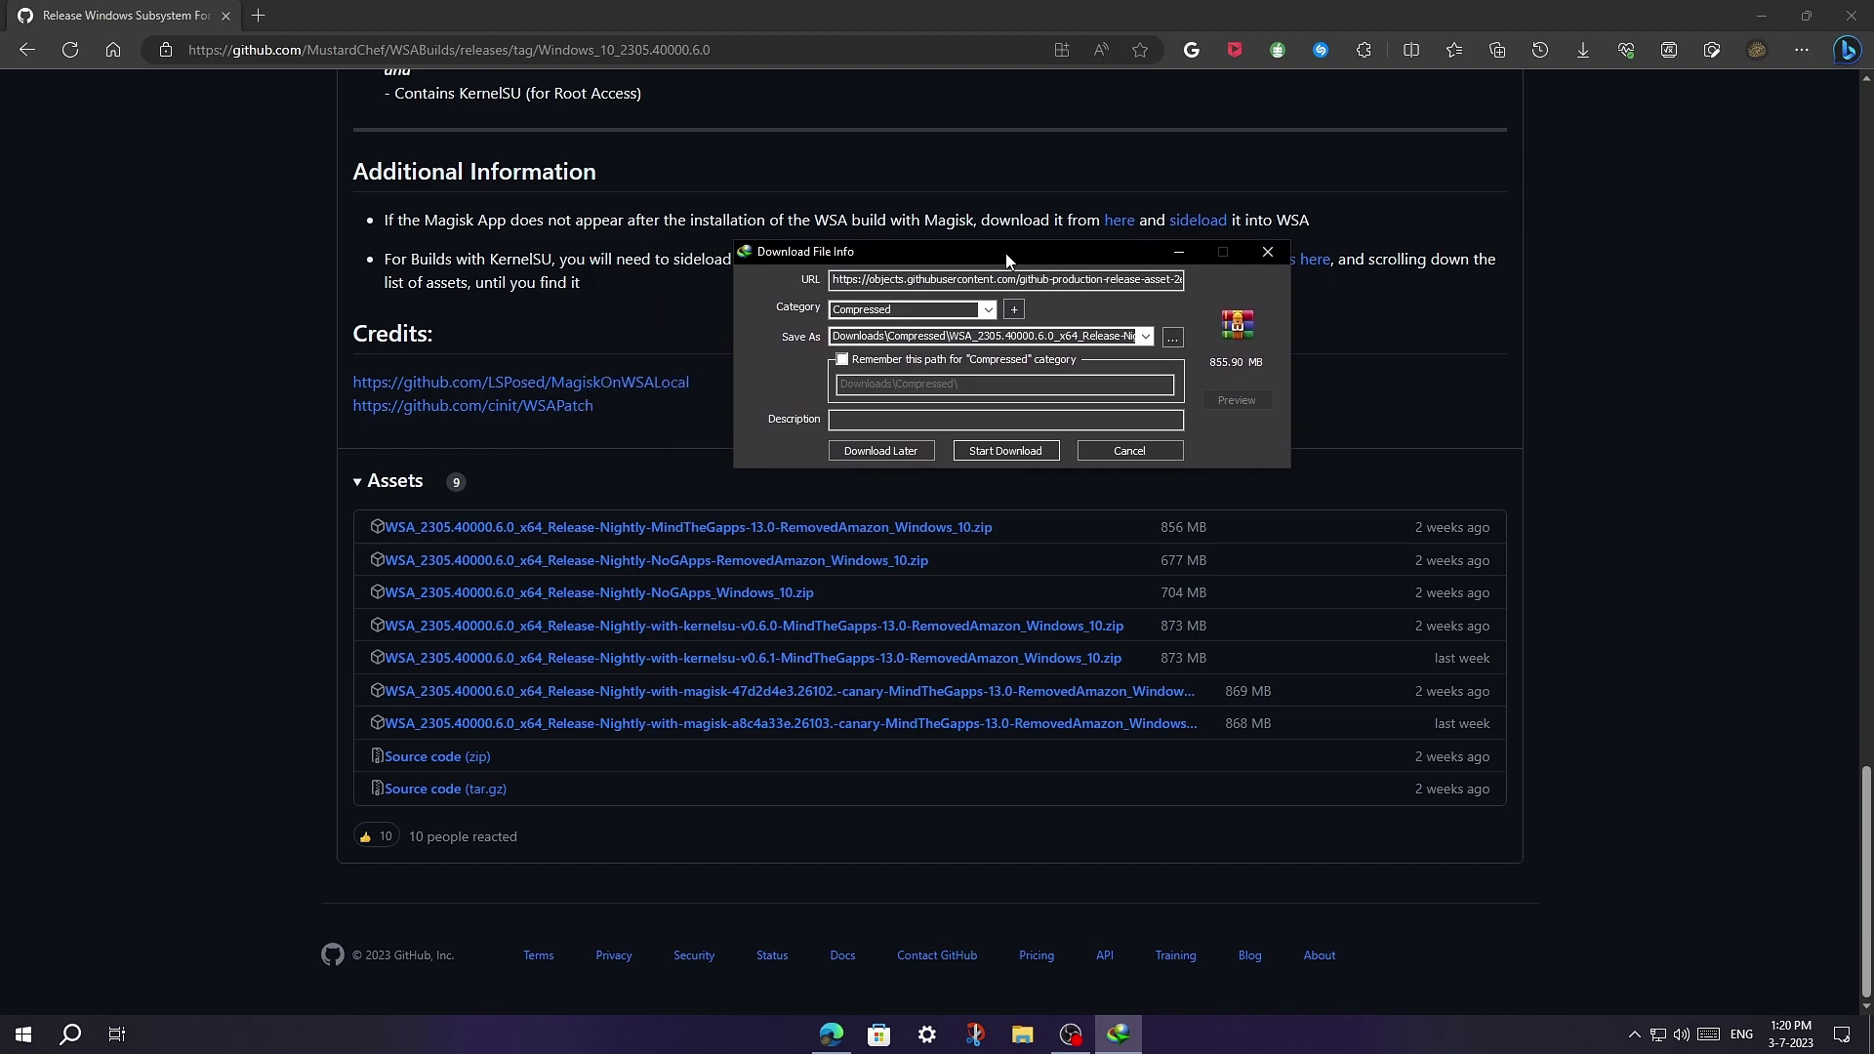
left_click(1005, 450)
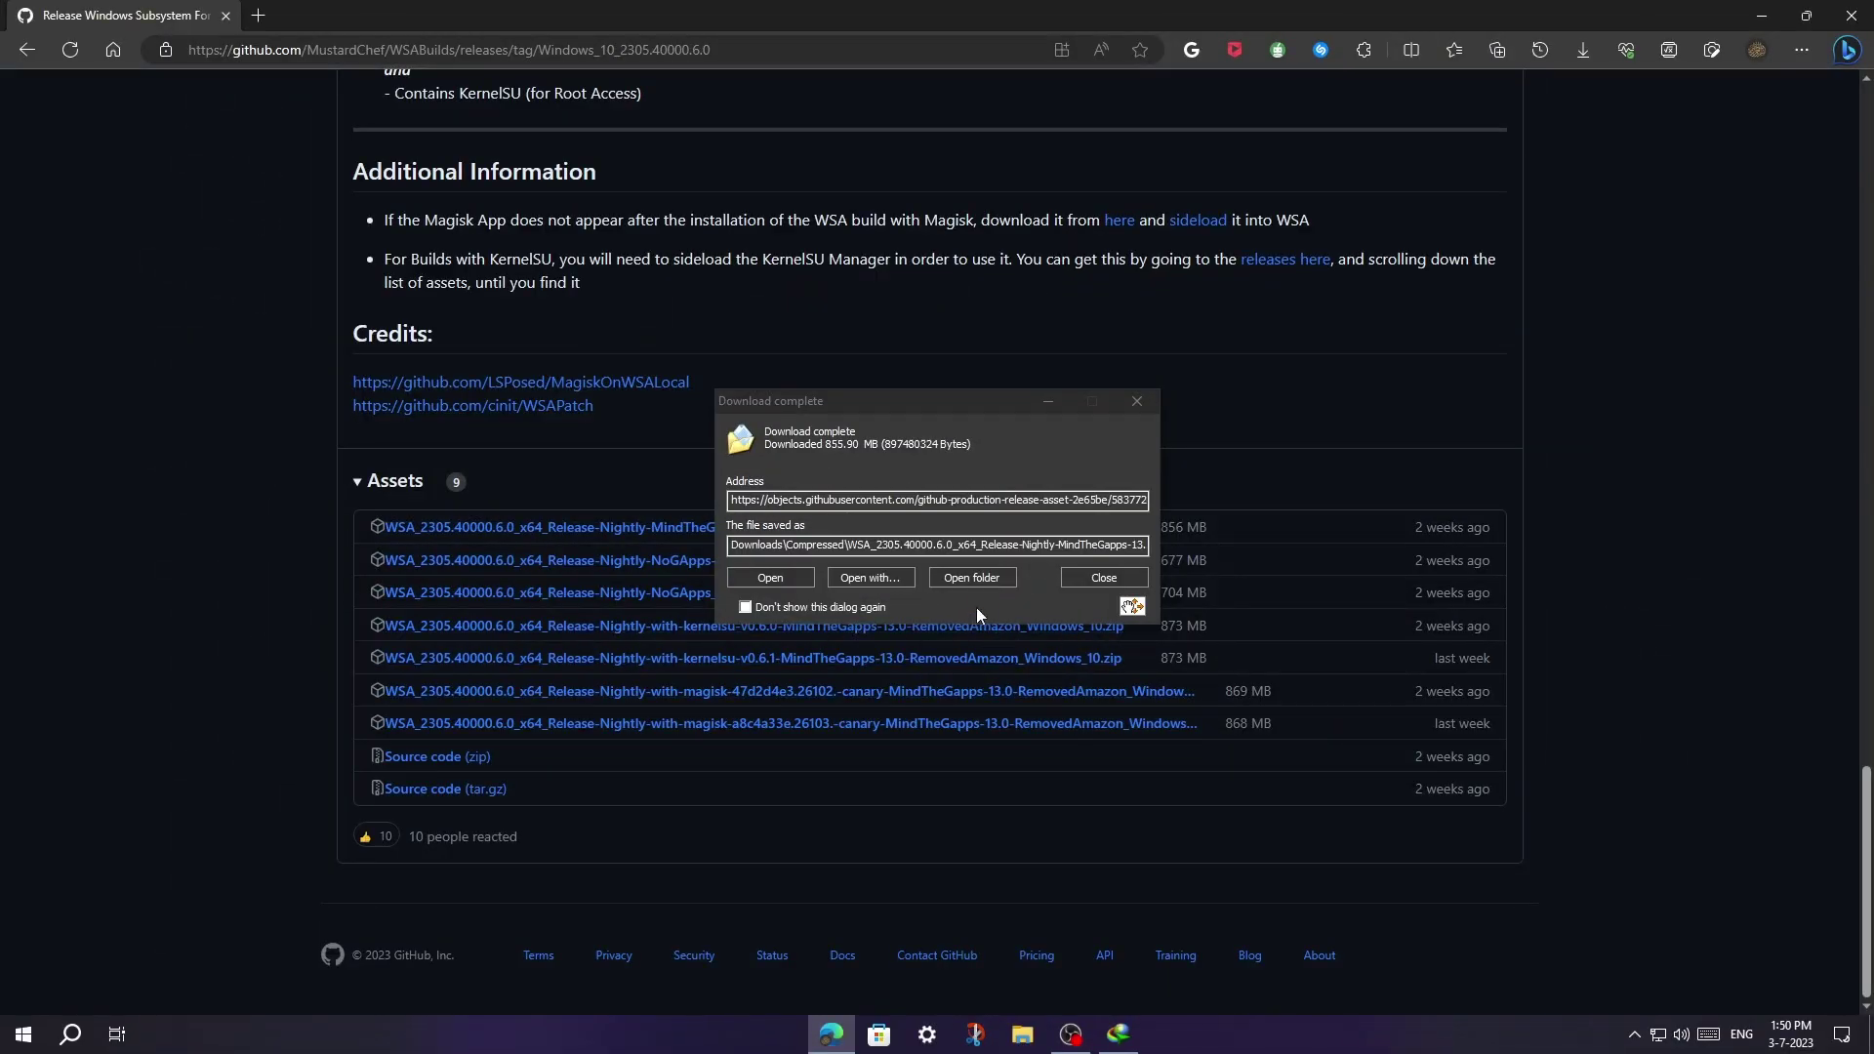
left_click(968, 578)
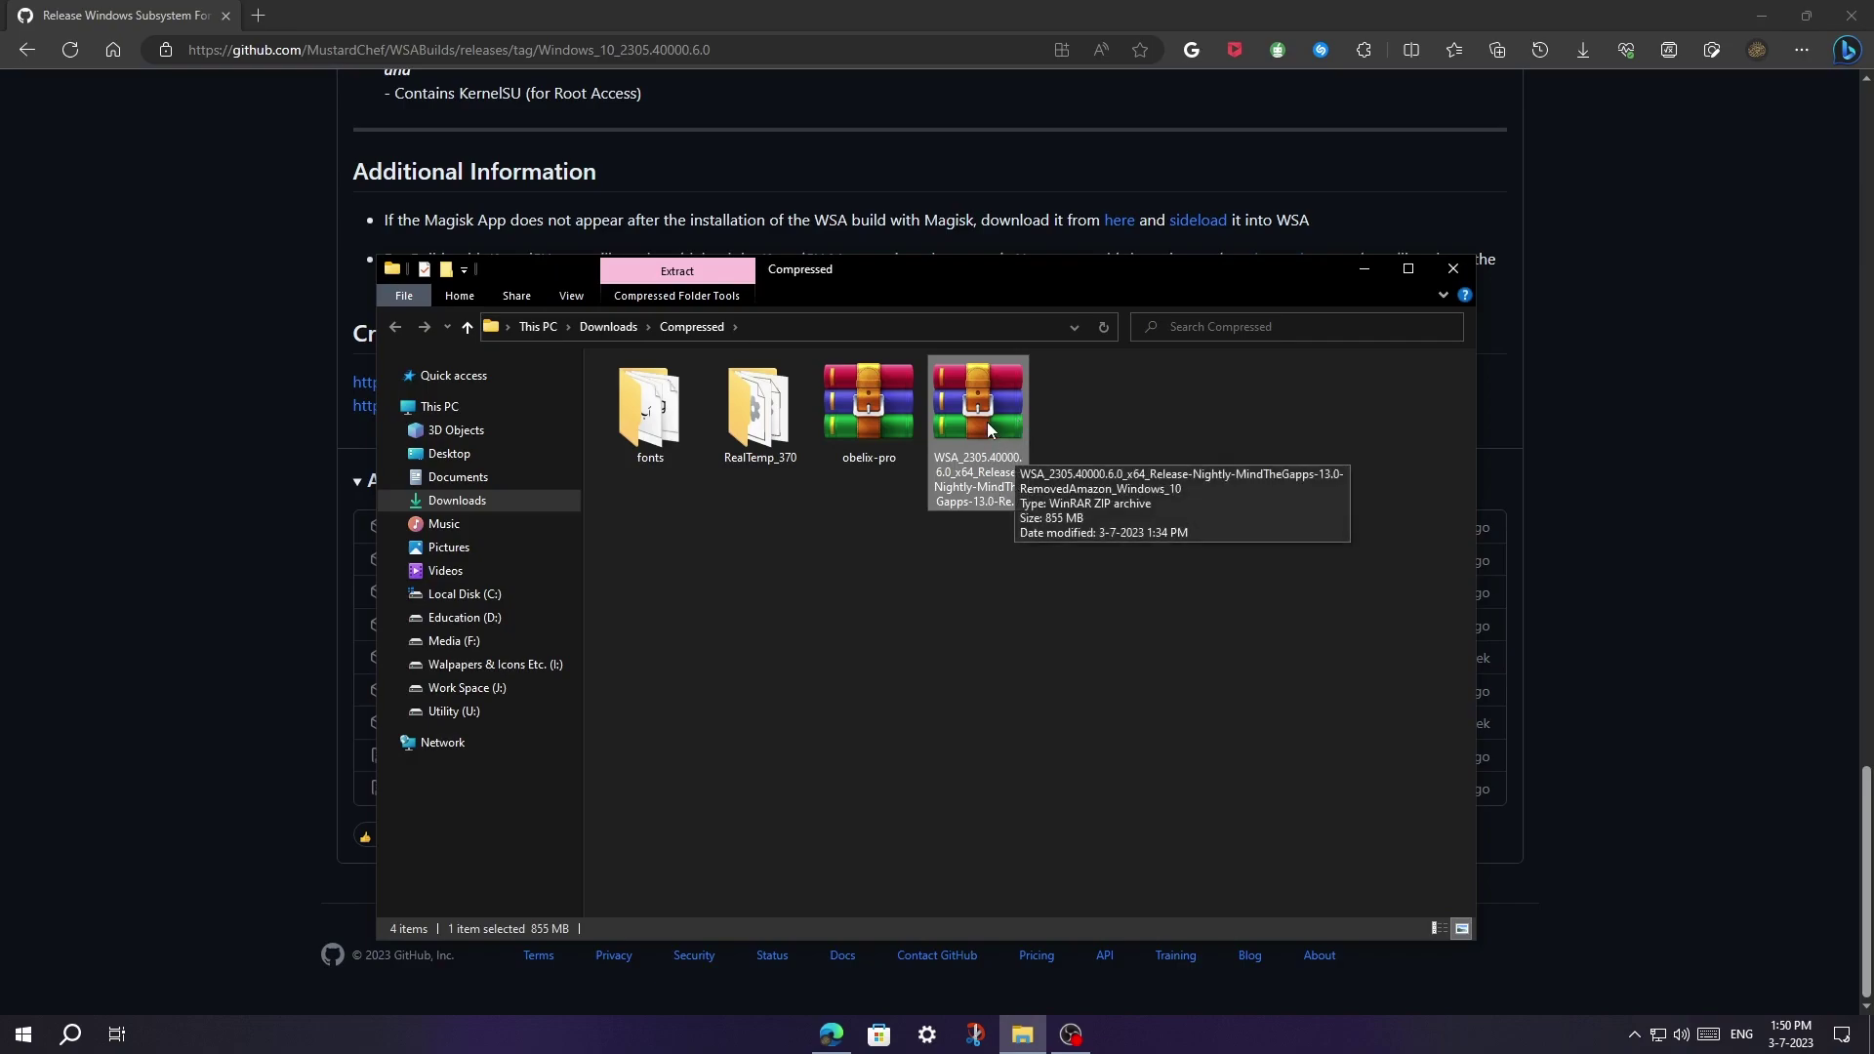
Extract the WSA zip with WinRAR into a same-named WSA_2305.40000.6.0 folder beside it
right_click(988, 424)
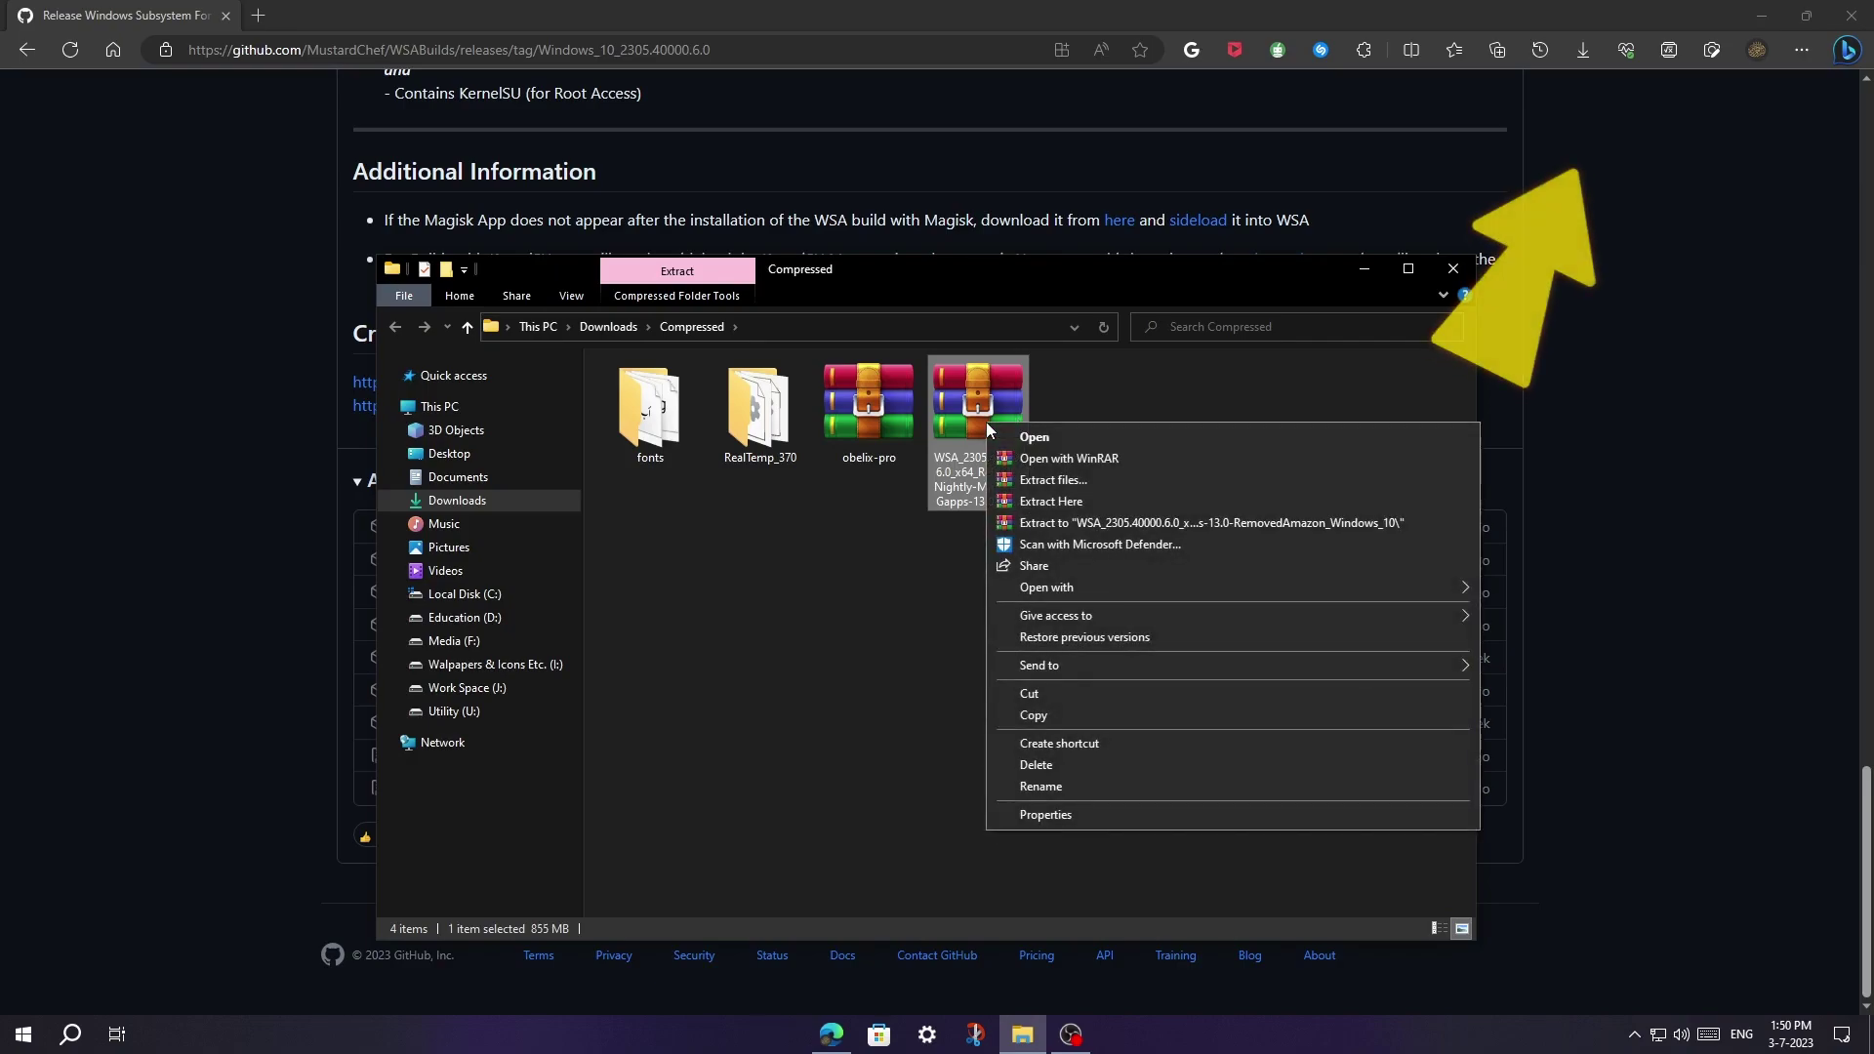
left_click(1069, 523)
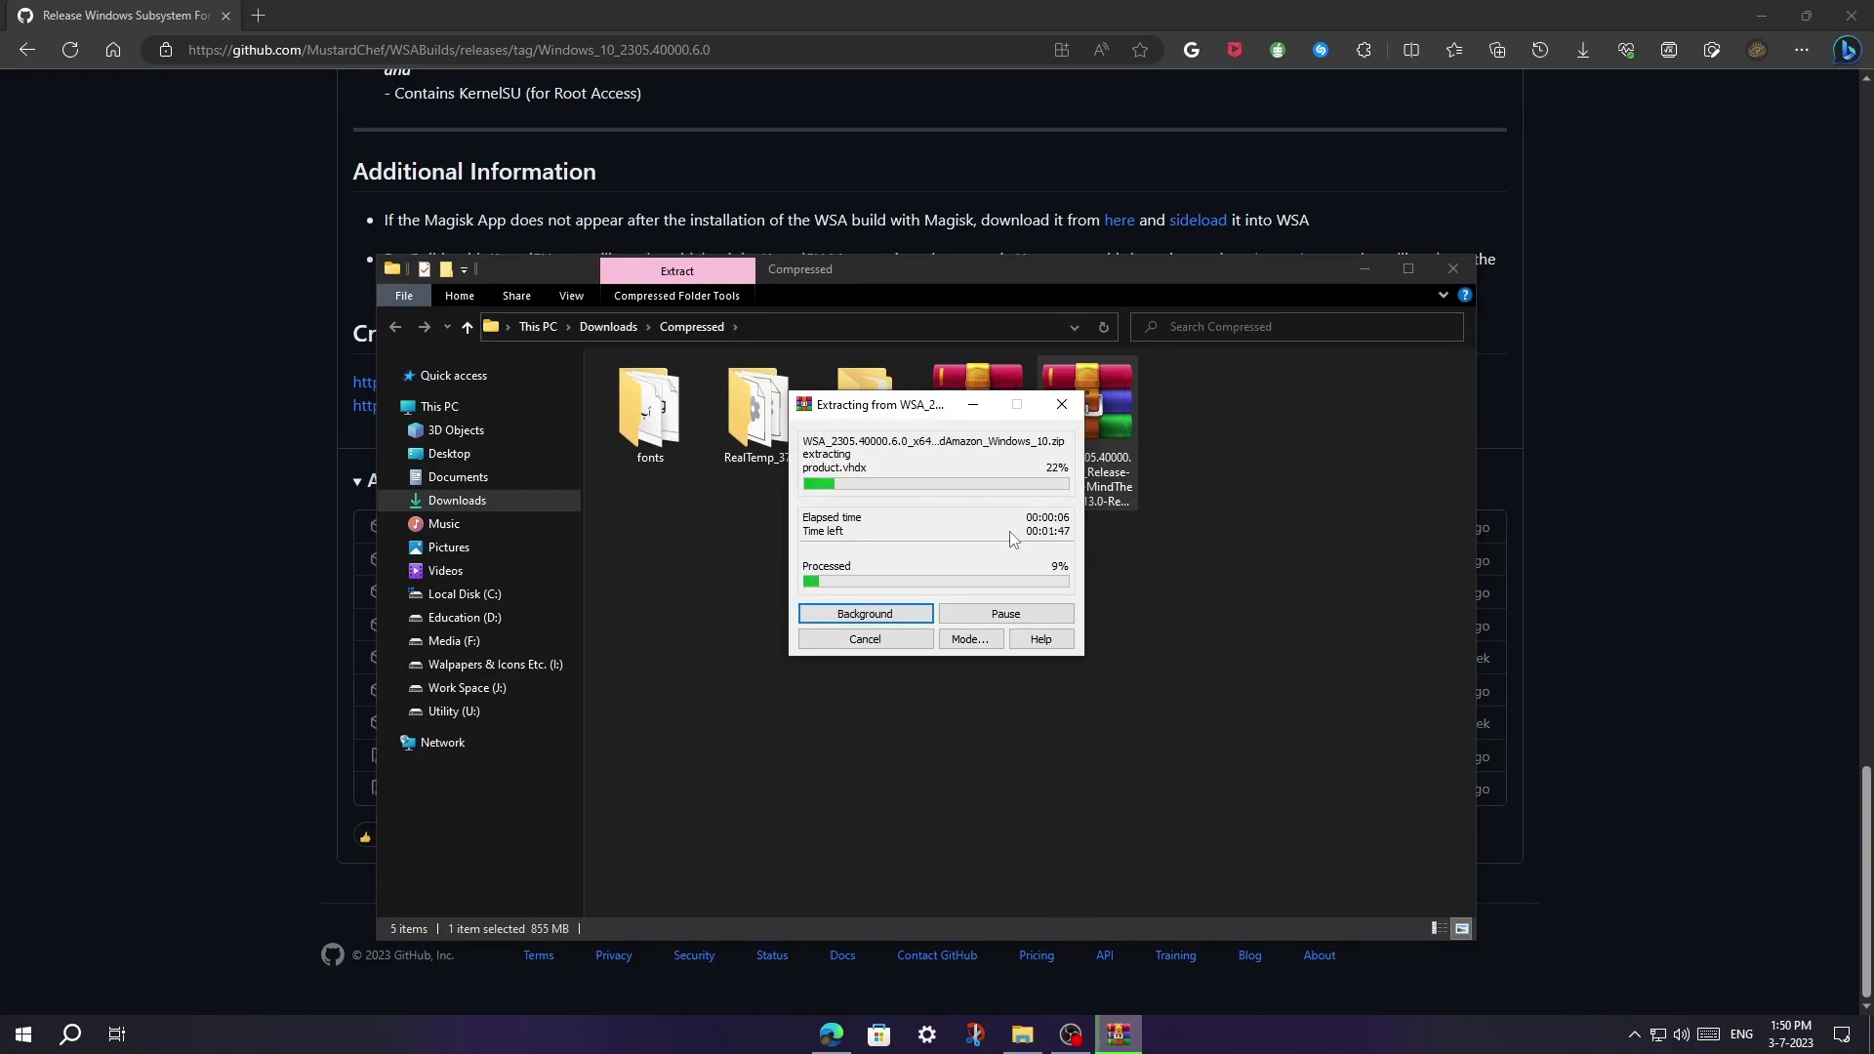
left_click_drag(879, 409, 879, 586)
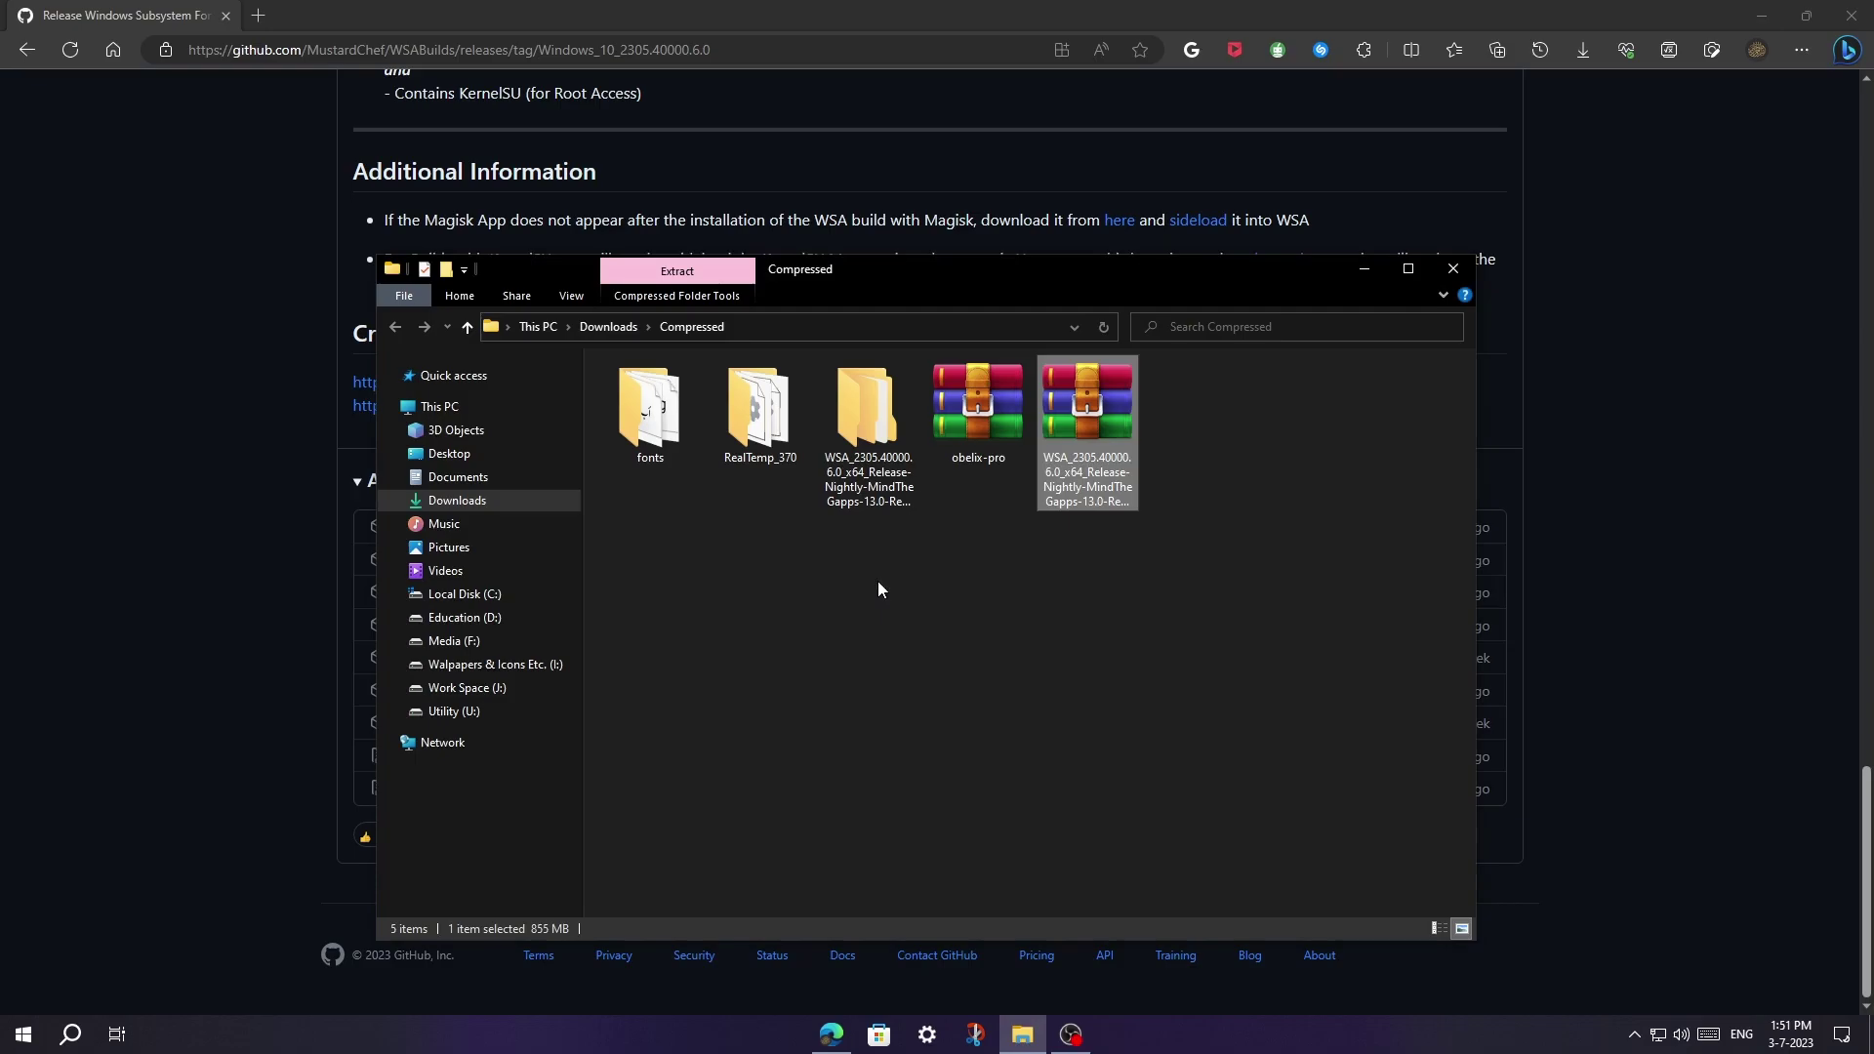
Rename the extracted build folder to WSA and cut it for moving
left_click(871, 462)
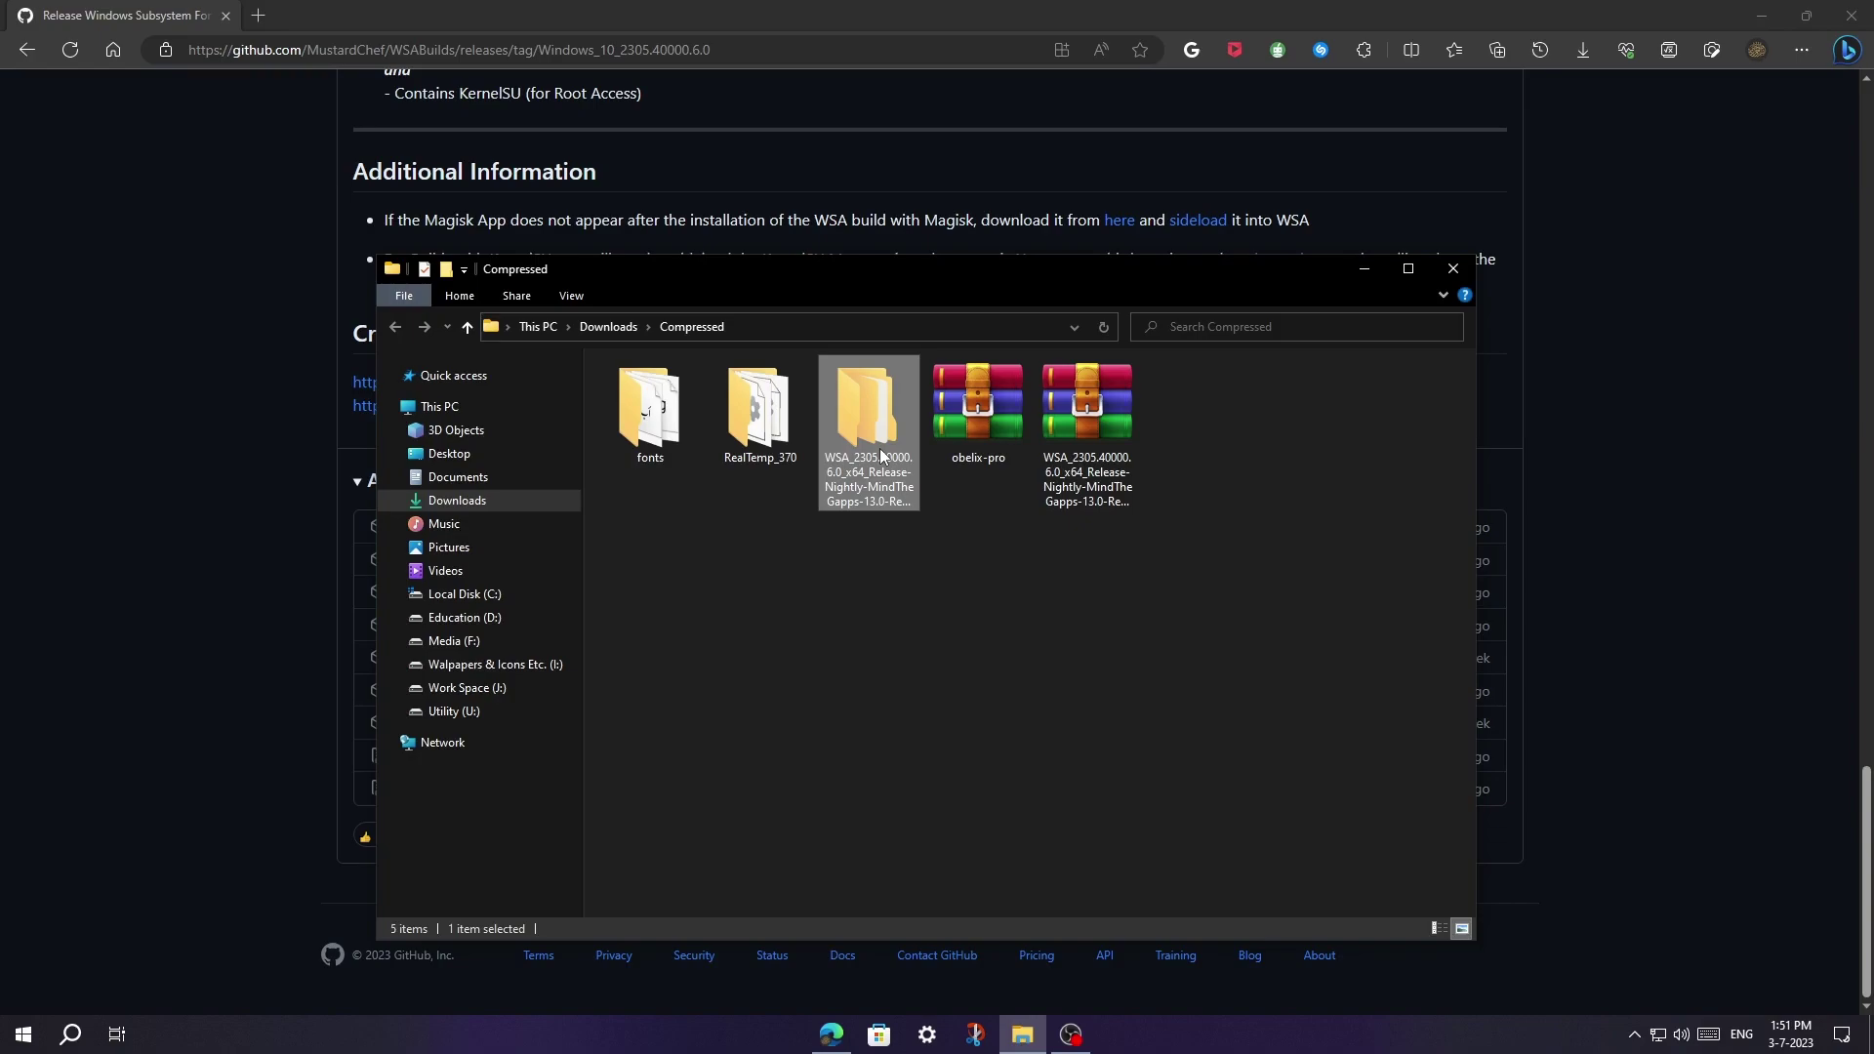
left_click(881, 455)
key("End")
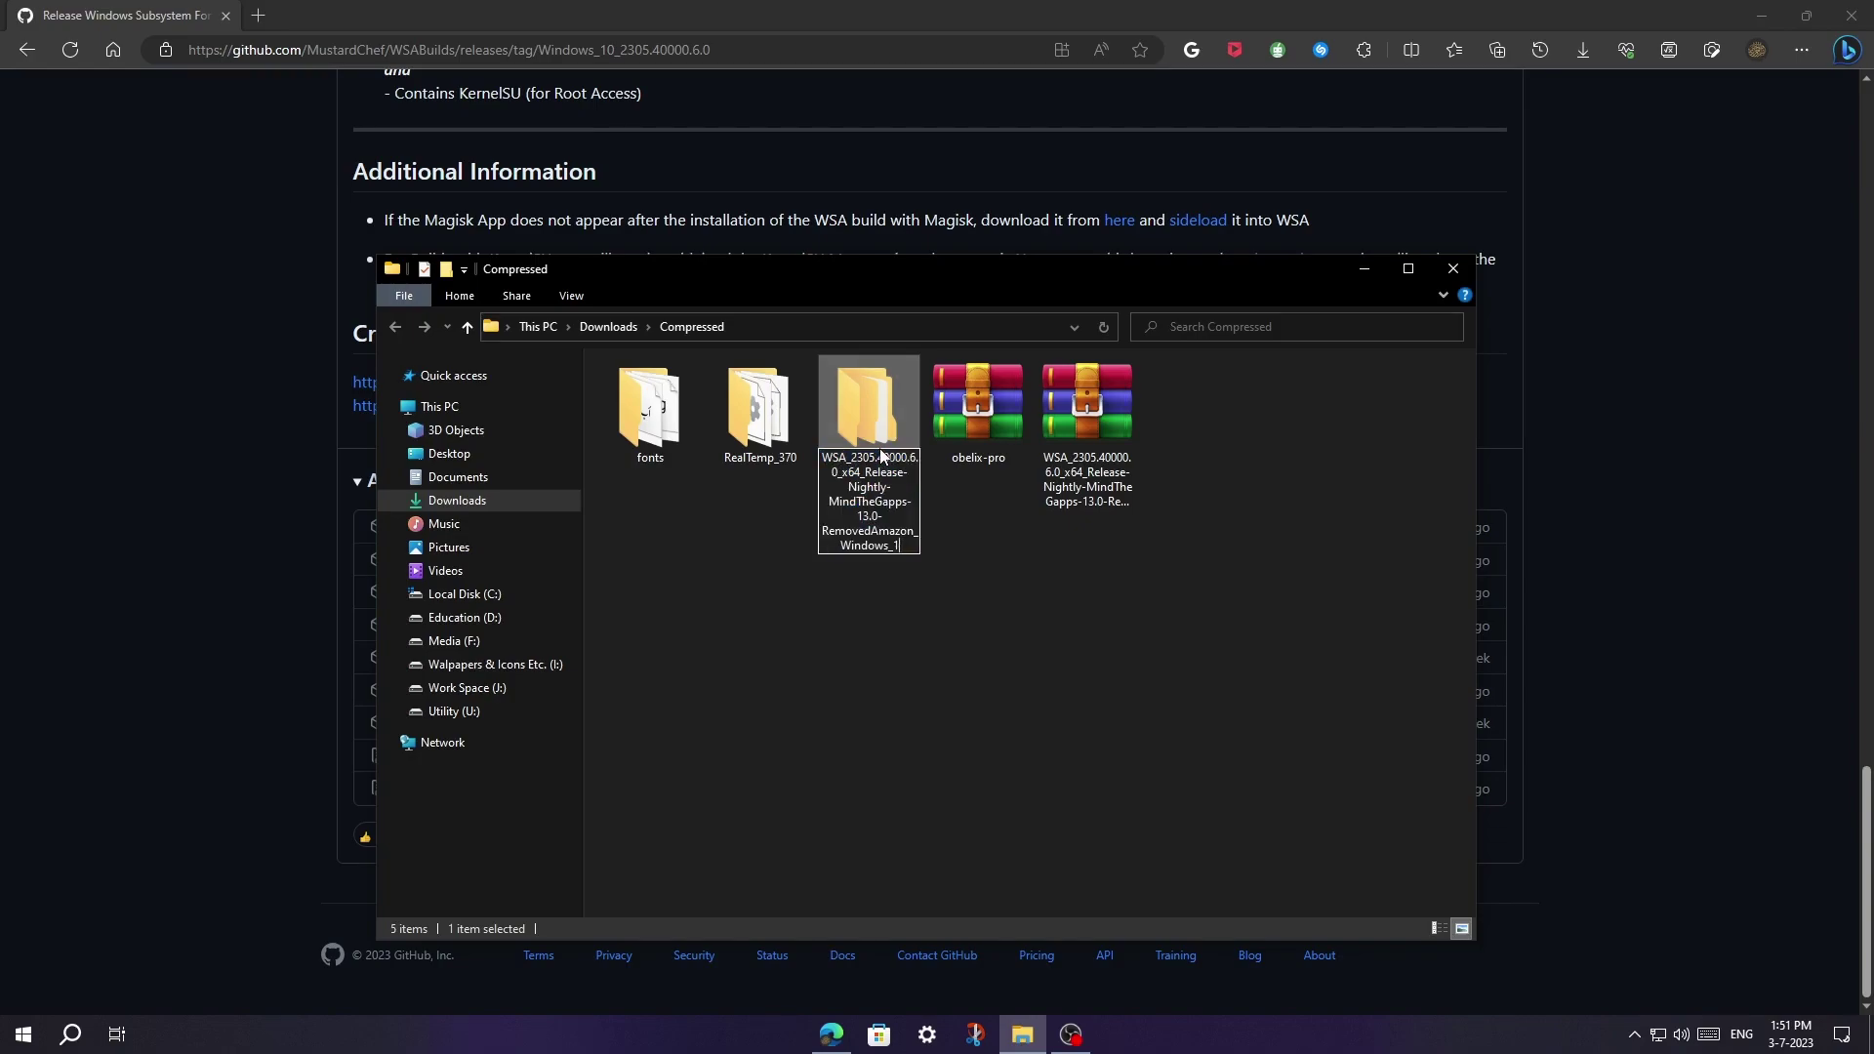
key("BackSpace")
key("BackSpace")
key("BackSpace")
key("BackSpace")
key("BackSpace")
key("BackSpace")
key("BackSpace")
key("BackSpace")
key("BackSpace")
key("BackSpace")
key("BackSpace")
key("BackSpace")
key("BackSpace")
key("BackSpace")
key("BackSpace")
key("BackSpace")
key("BackSpace")
key("BackSpace")
key("BackSpace")
key("BackSpace")
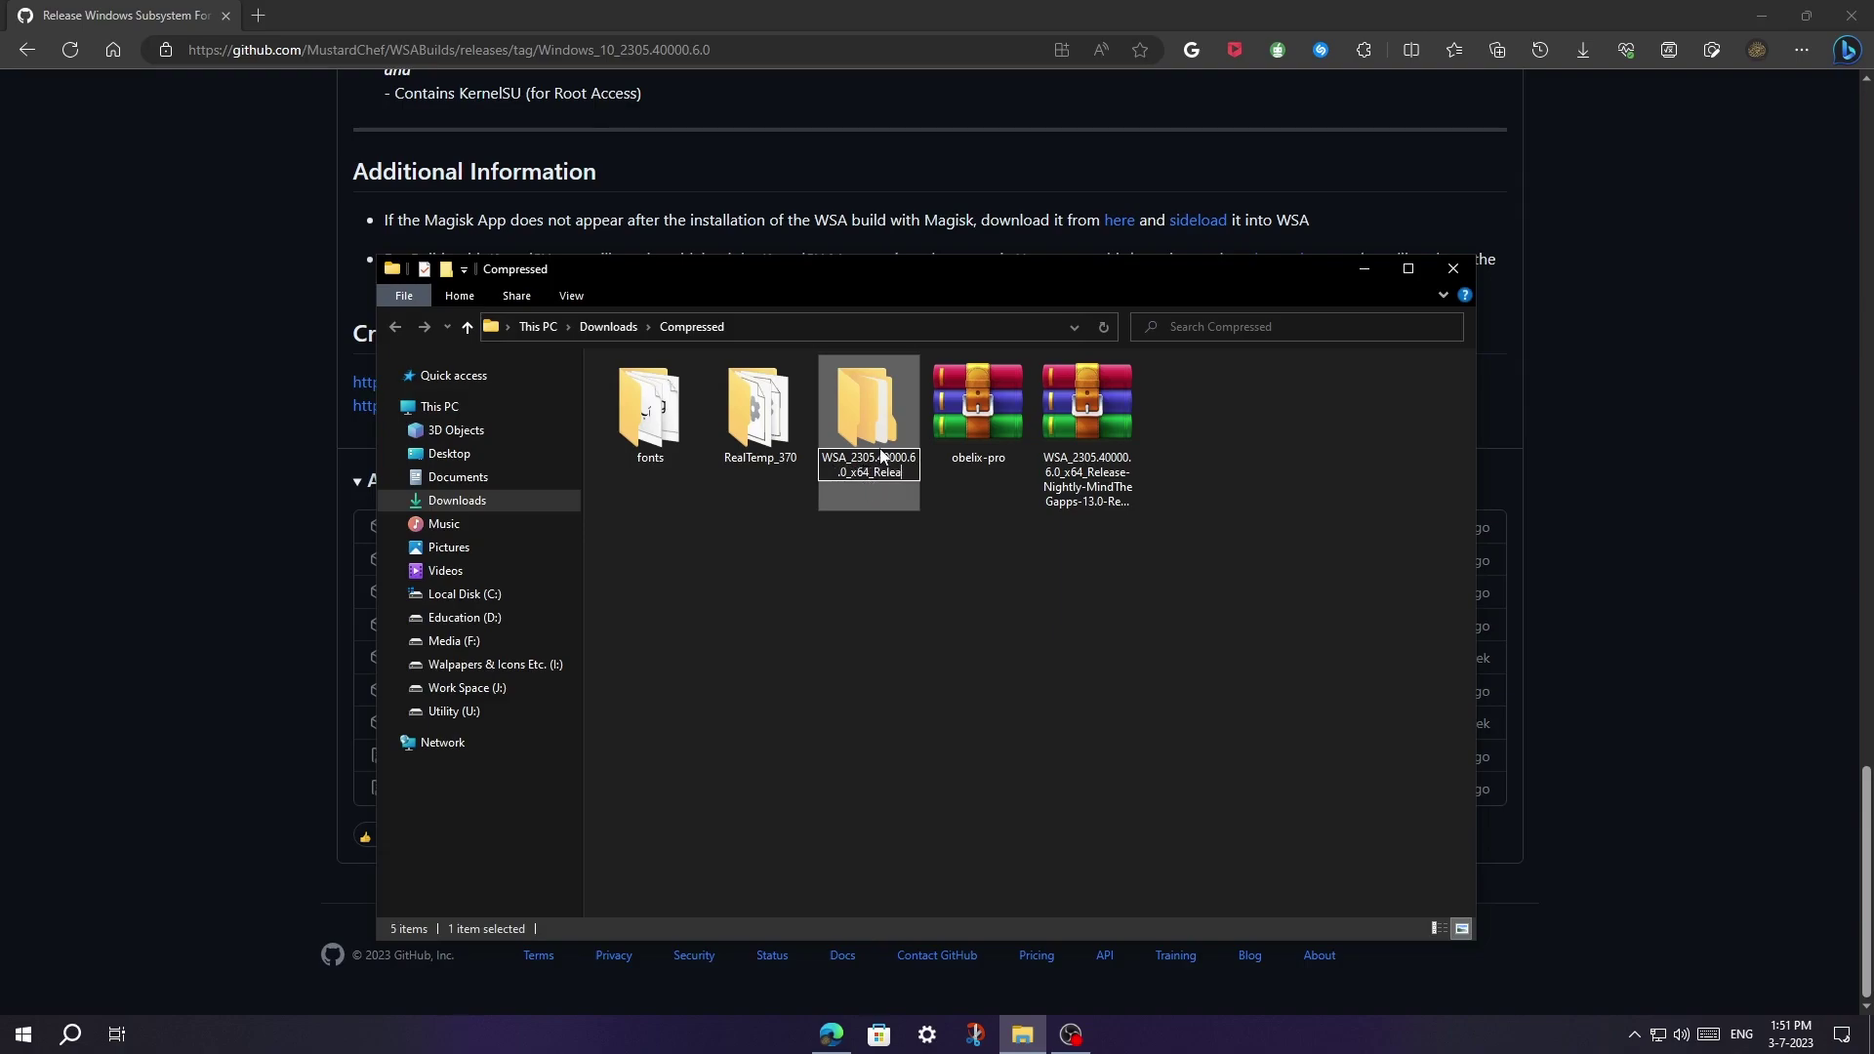
key("BackSpace")
key("BackSpace")
key("BackSpace")
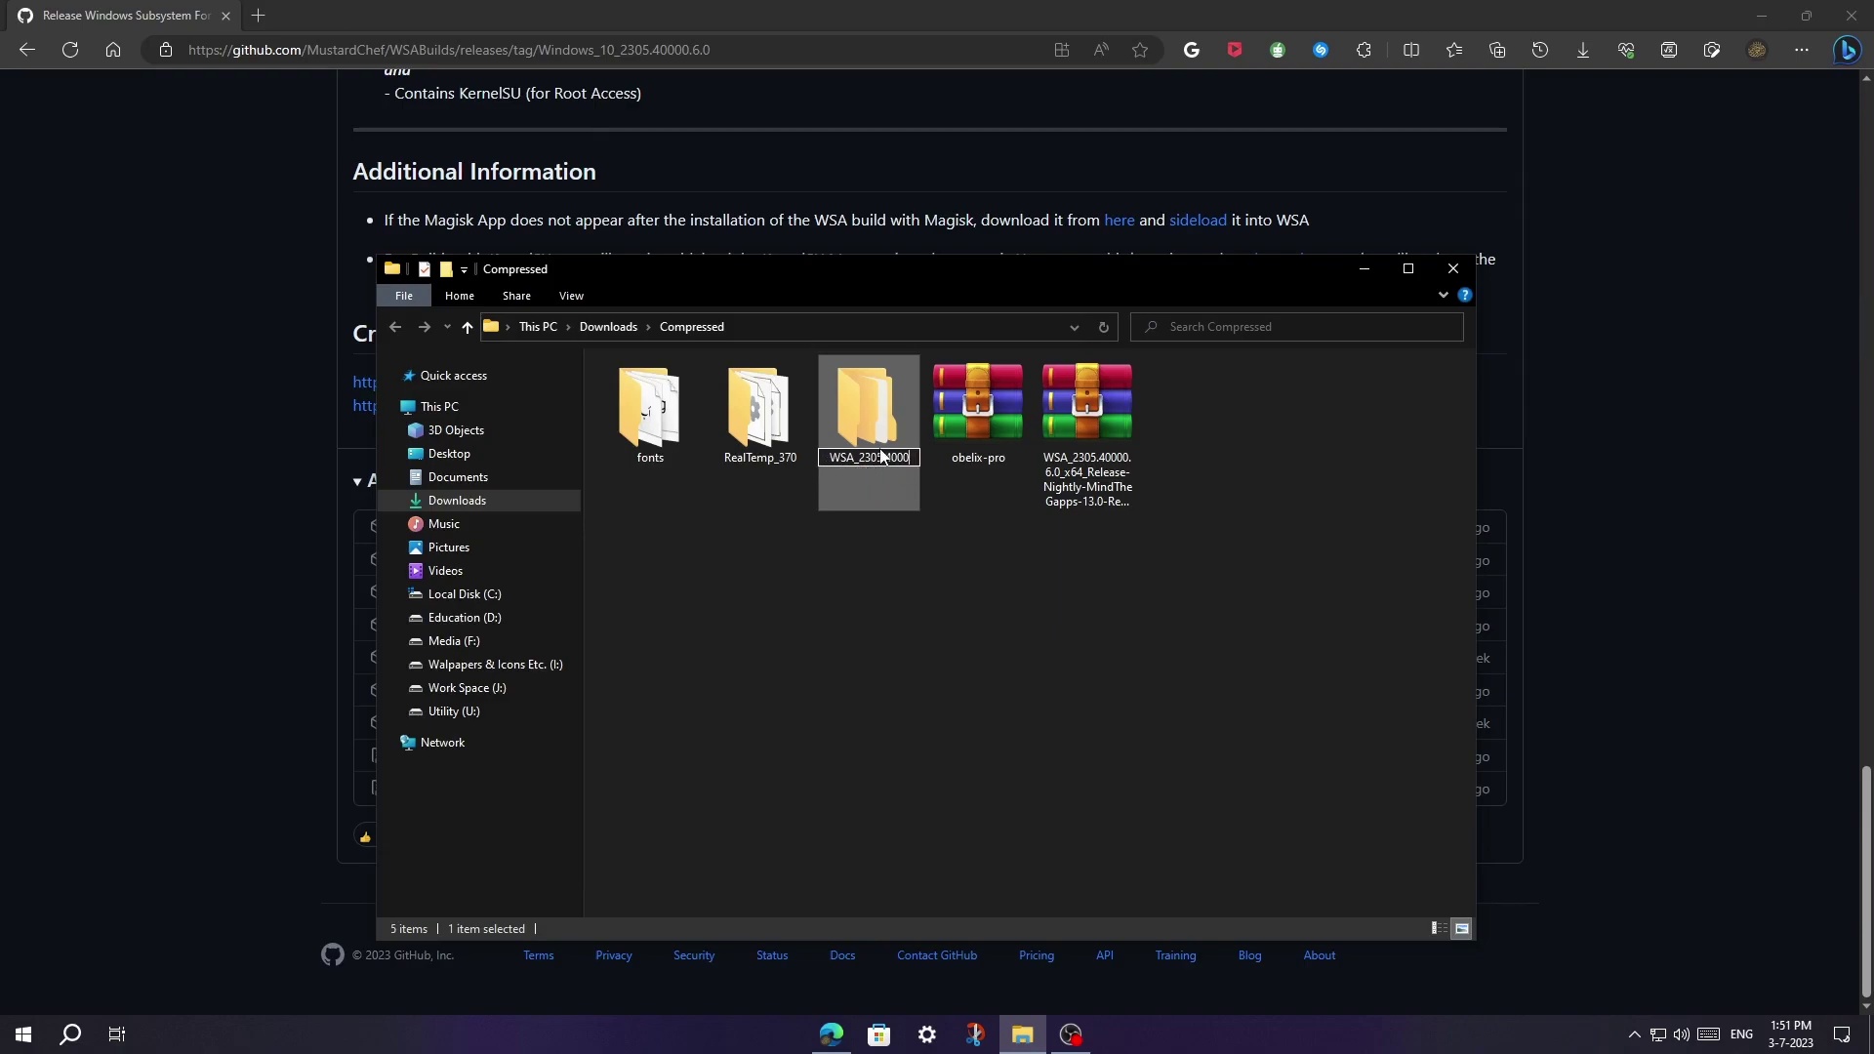
key("BackSpace")
key("BackSpace")
key("BackSpace")
key("BackSpace")
key("BackSpace")
key("BackSpace")
key("BackSpace")
key("BackSpace")
key("BackSpace")
key("BackSpace")
key("Return")
right_click(865, 406)
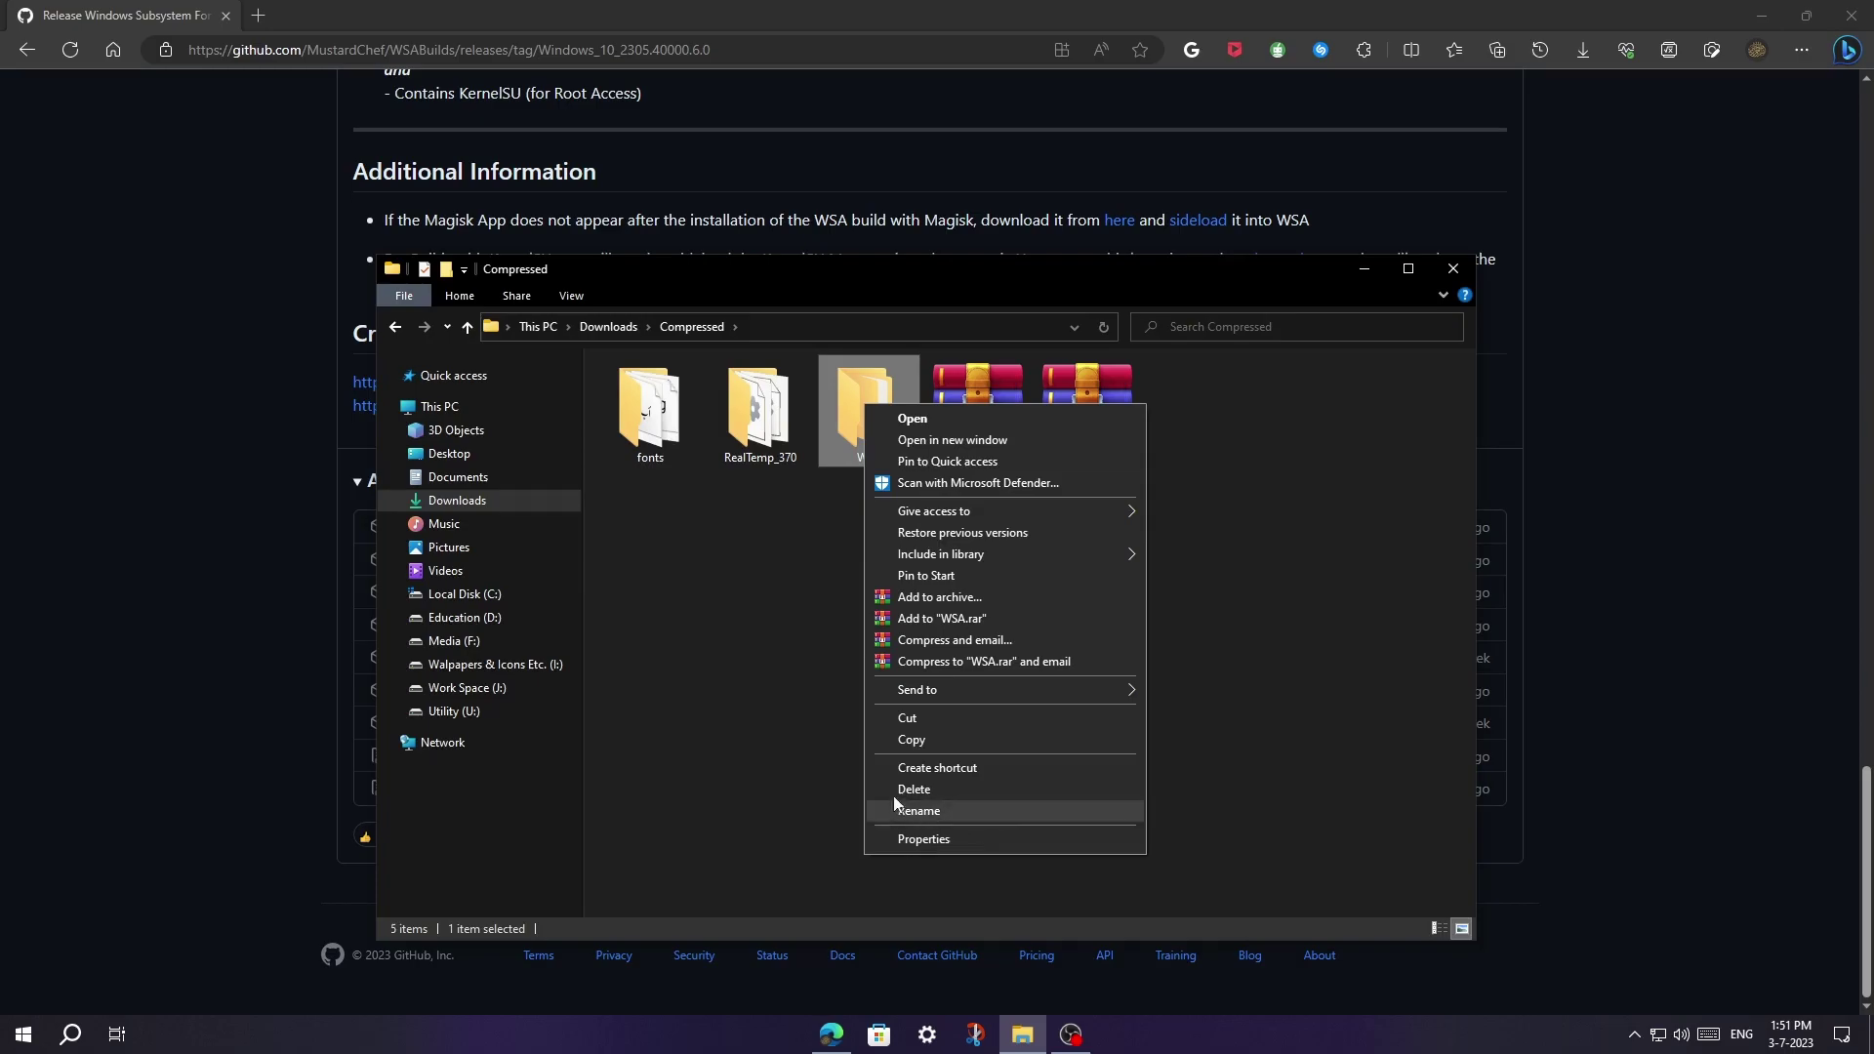
left_click(930, 723)
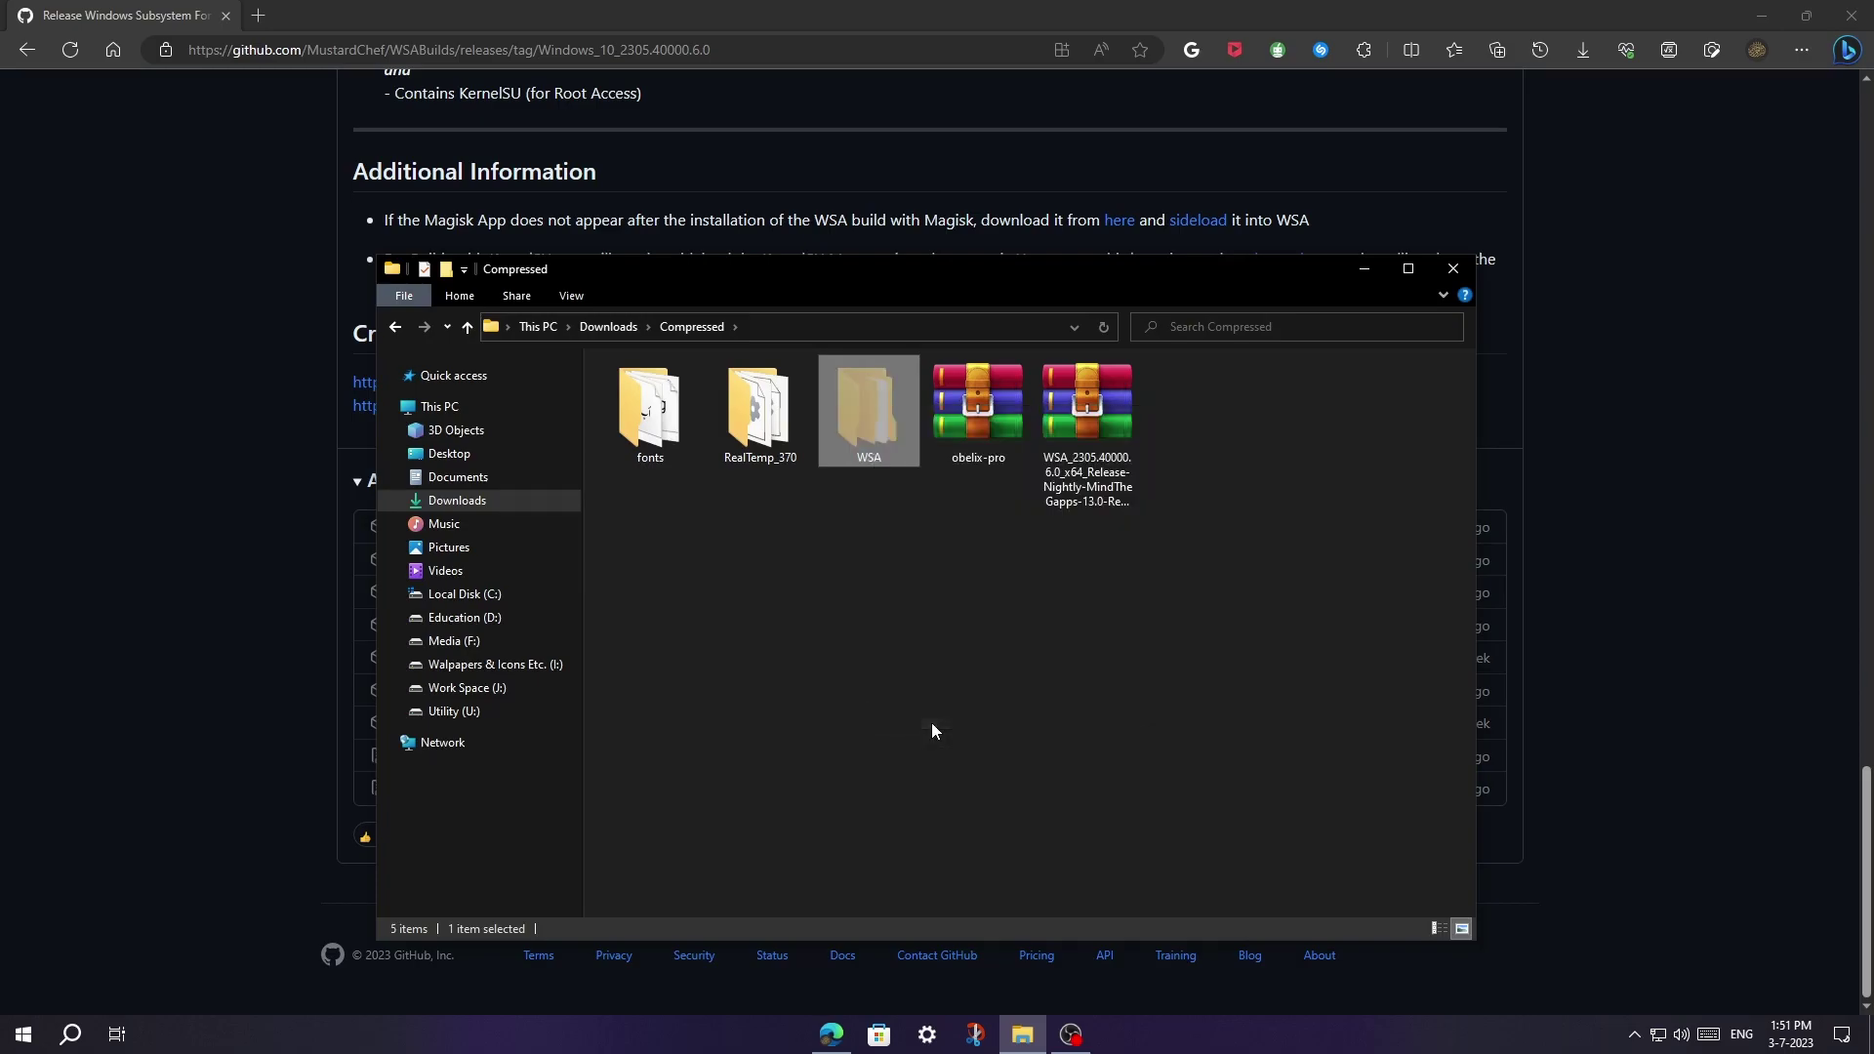
Paste the WSA folder into Local Disk (C:)
left_click(438, 597)
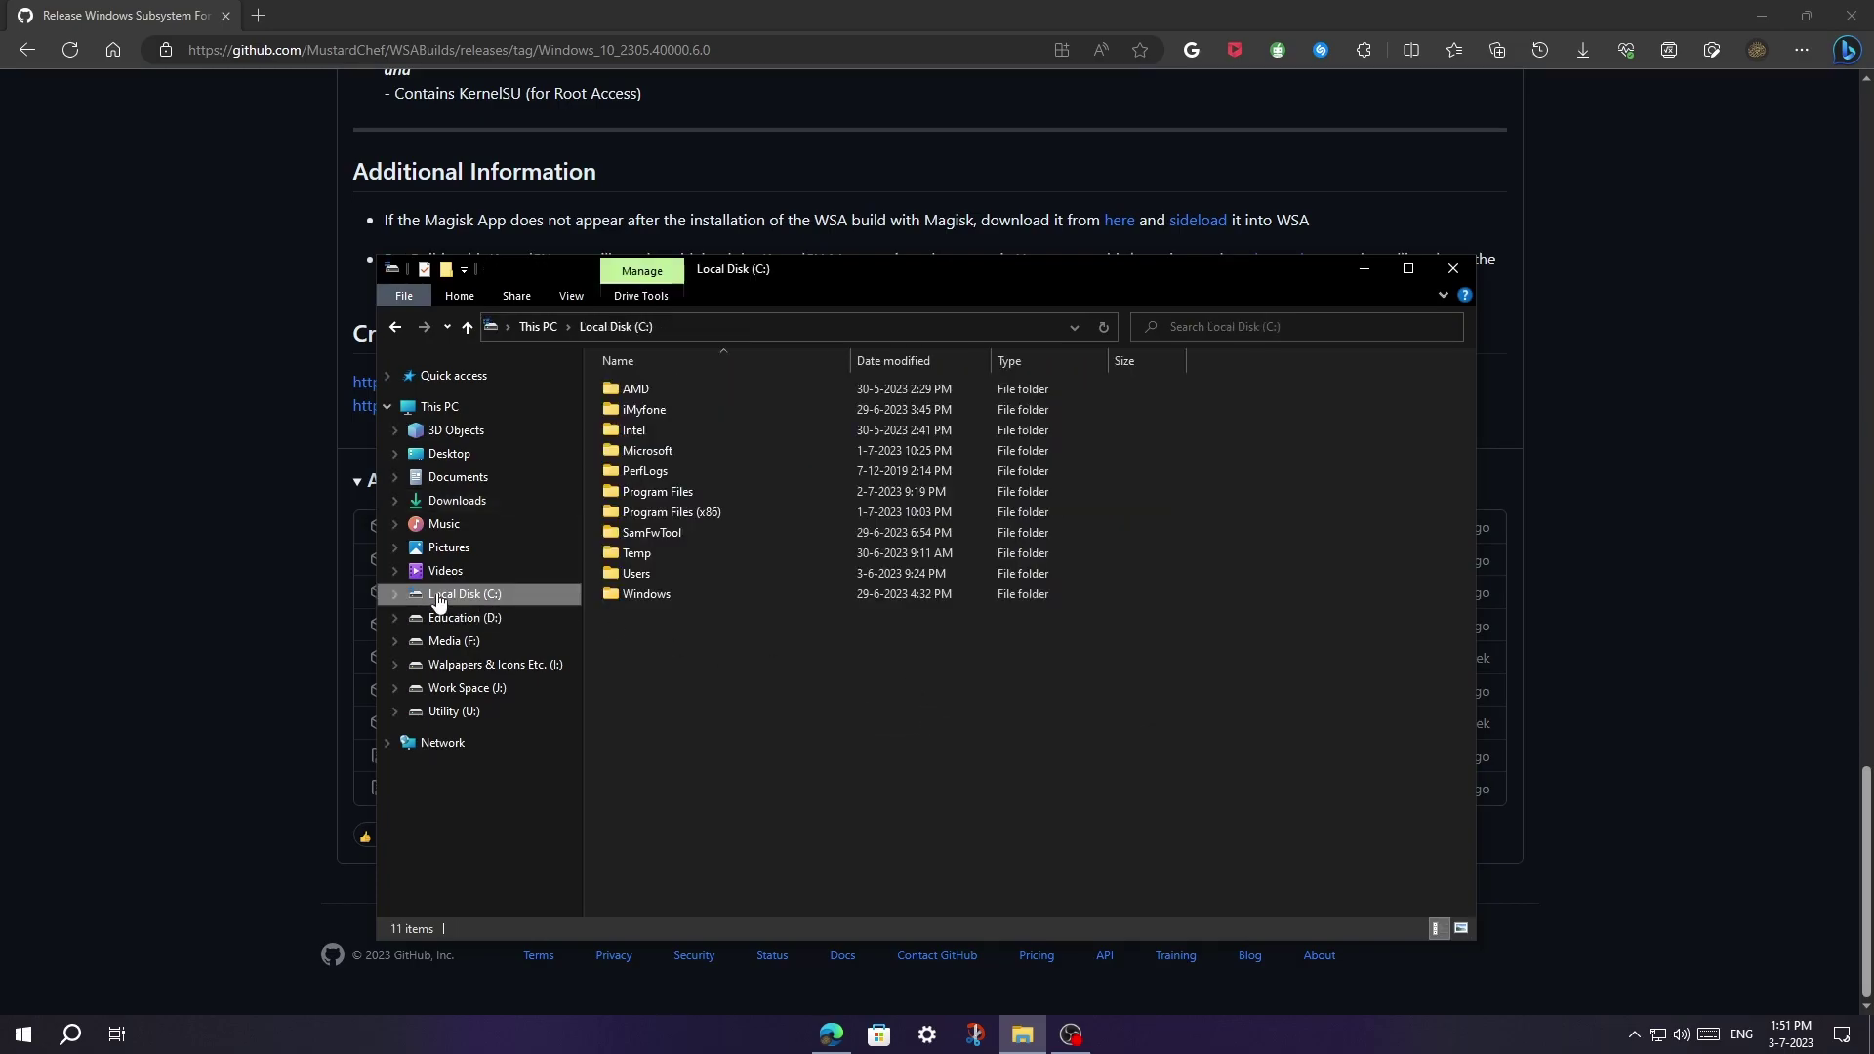
right_click(669, 655)
left_click(710, 763)
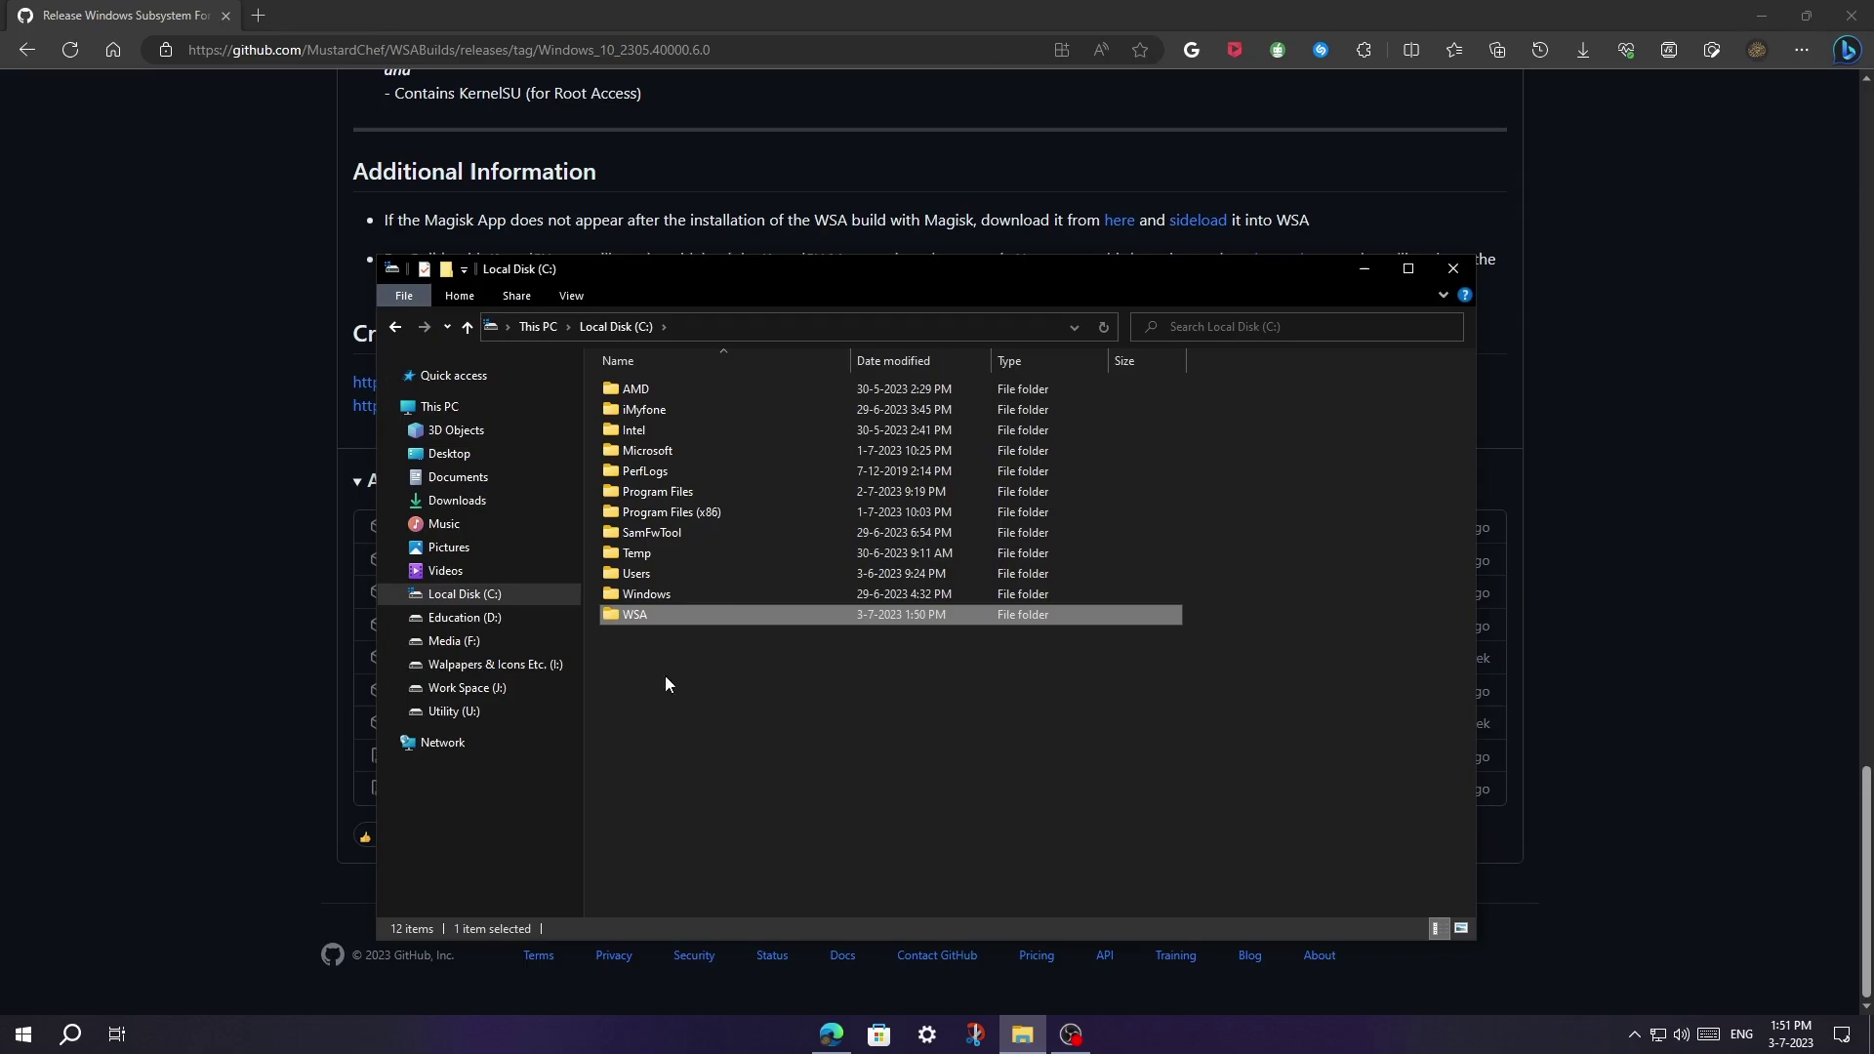
Open the release build folder inside WSA and bring up the Run script's actions
double_click(656, 616)
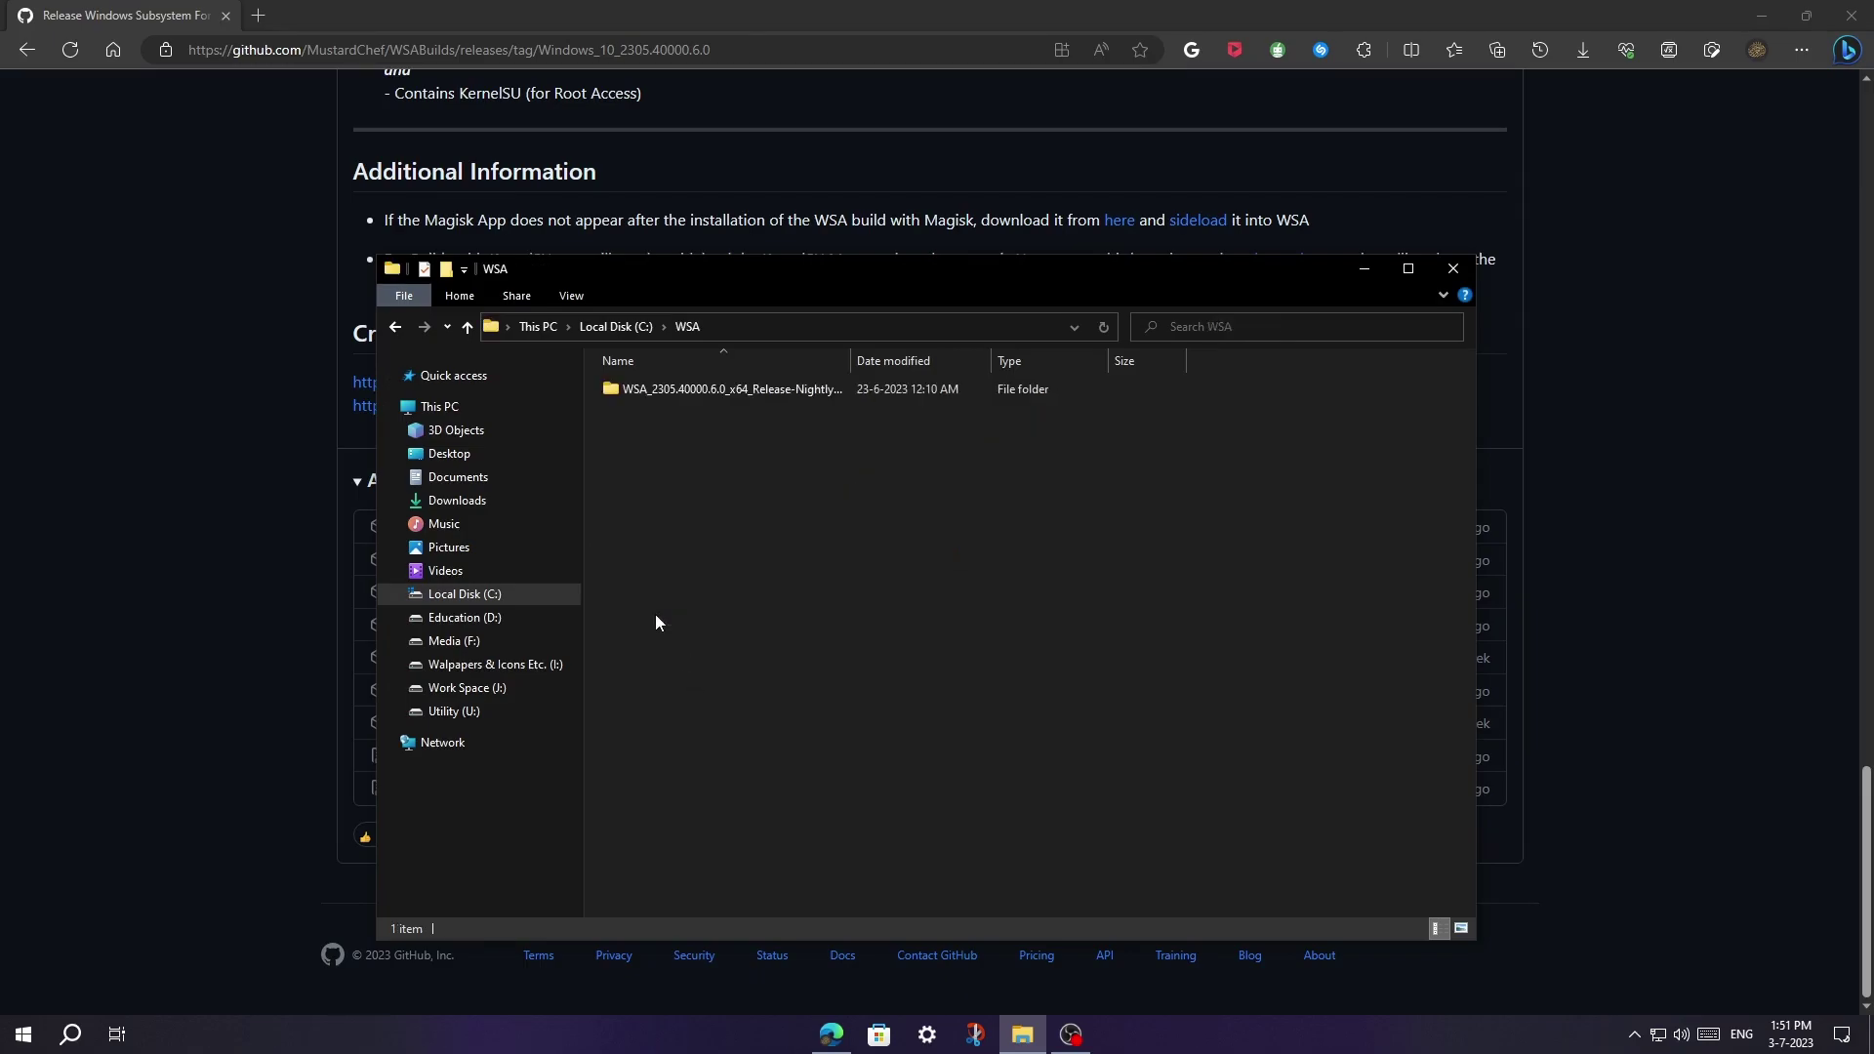
double_click(671, 388)
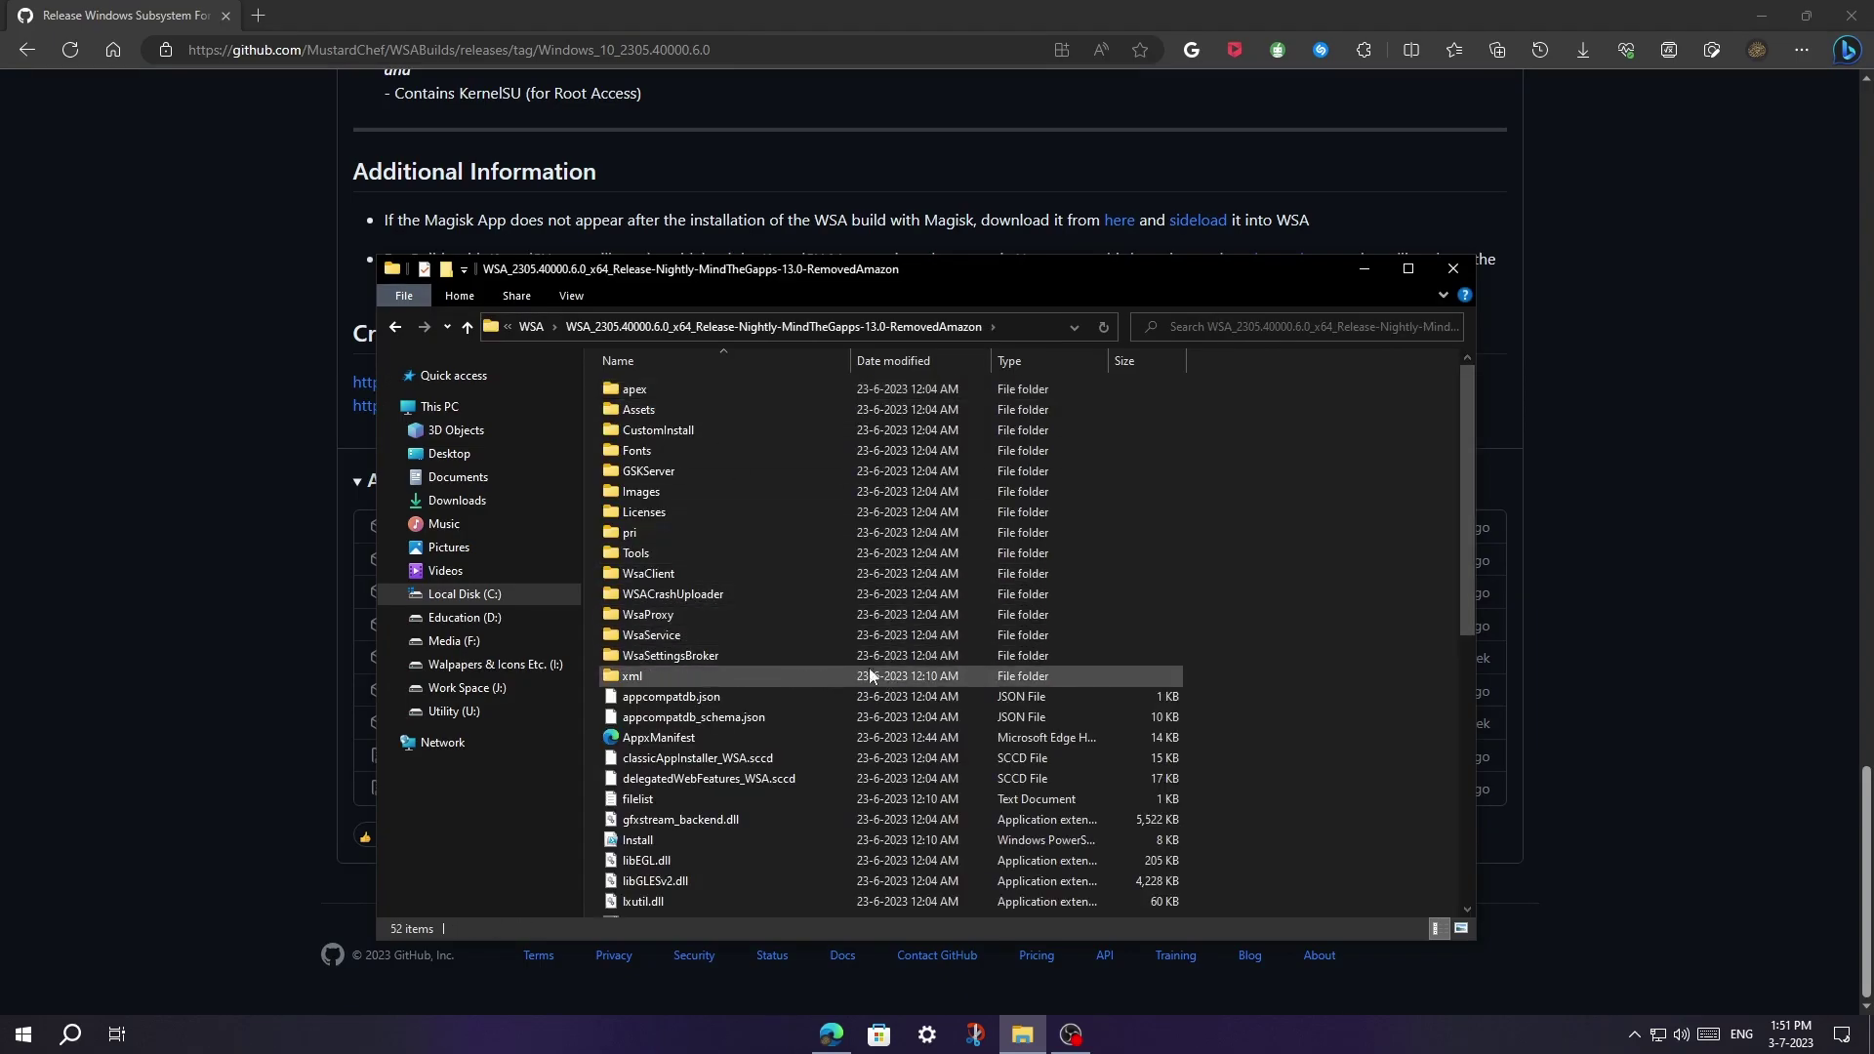
scroll(727, 649, "down", 5)
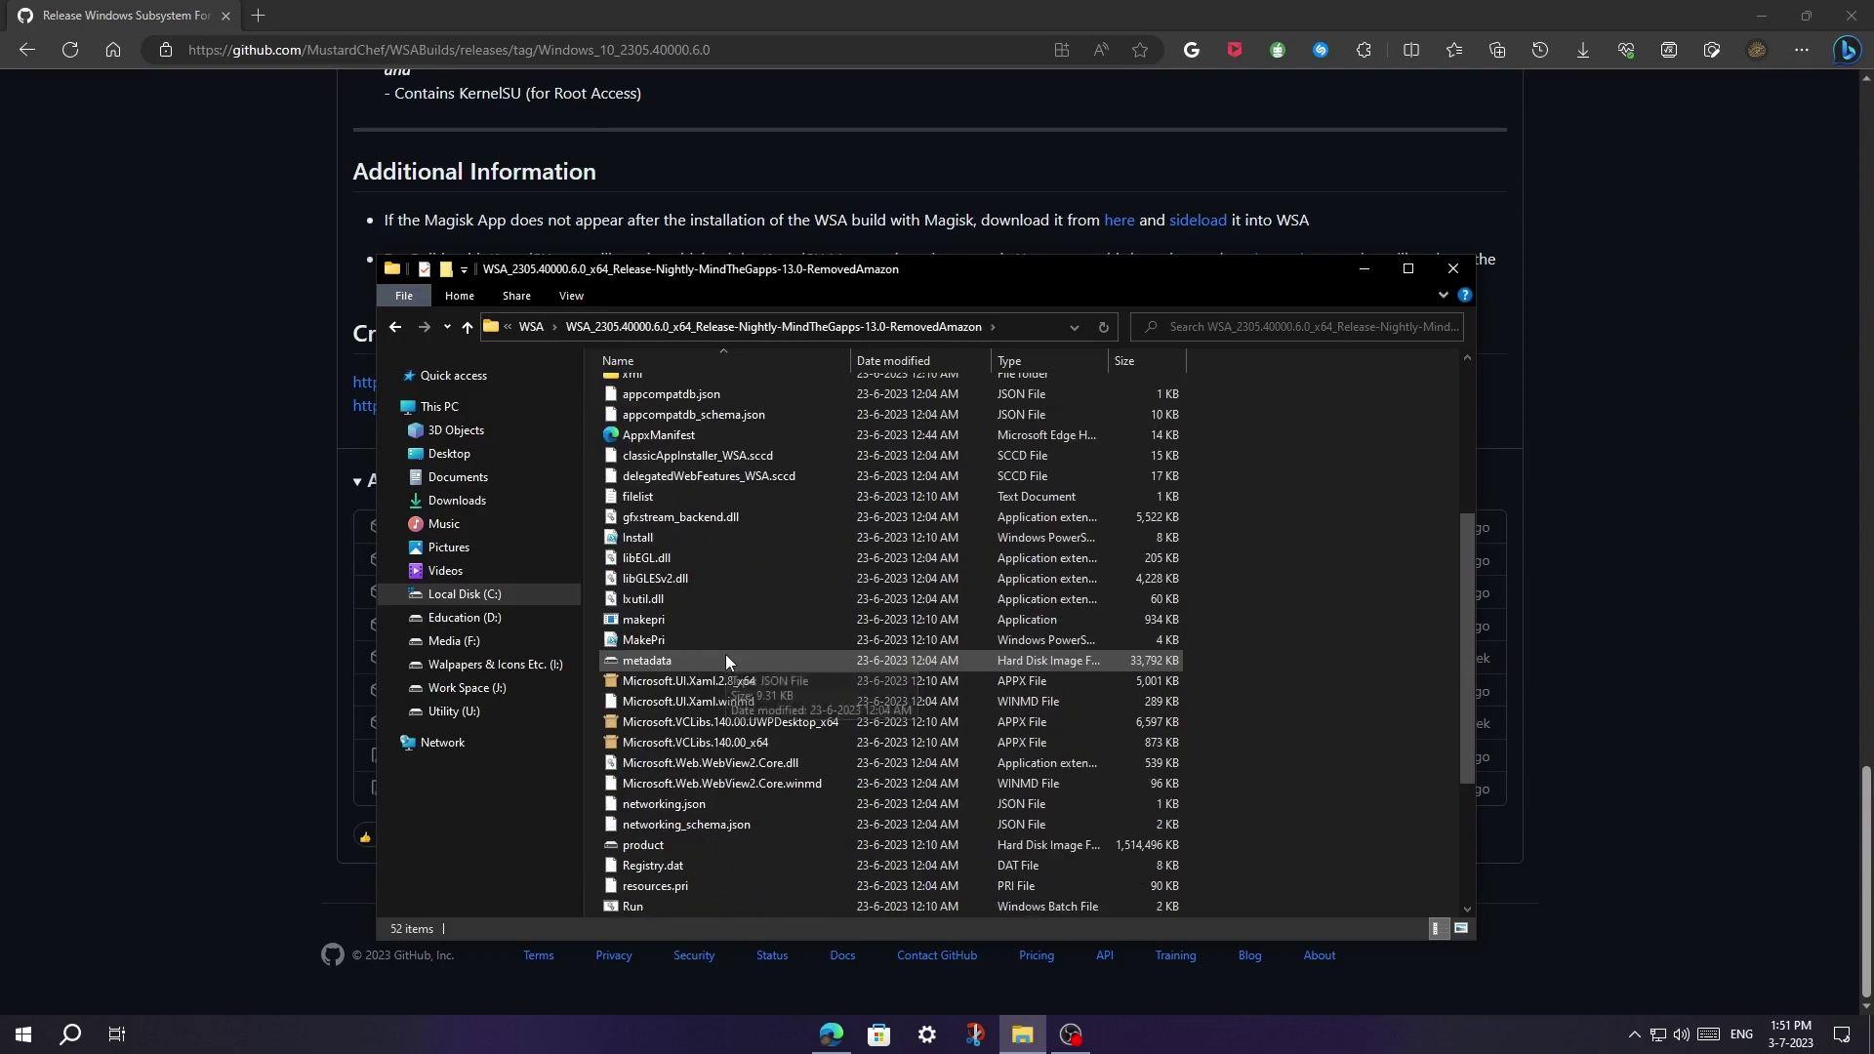
scroll(723, 693, "down", 1)
scroll(720, 730, "up", 3)
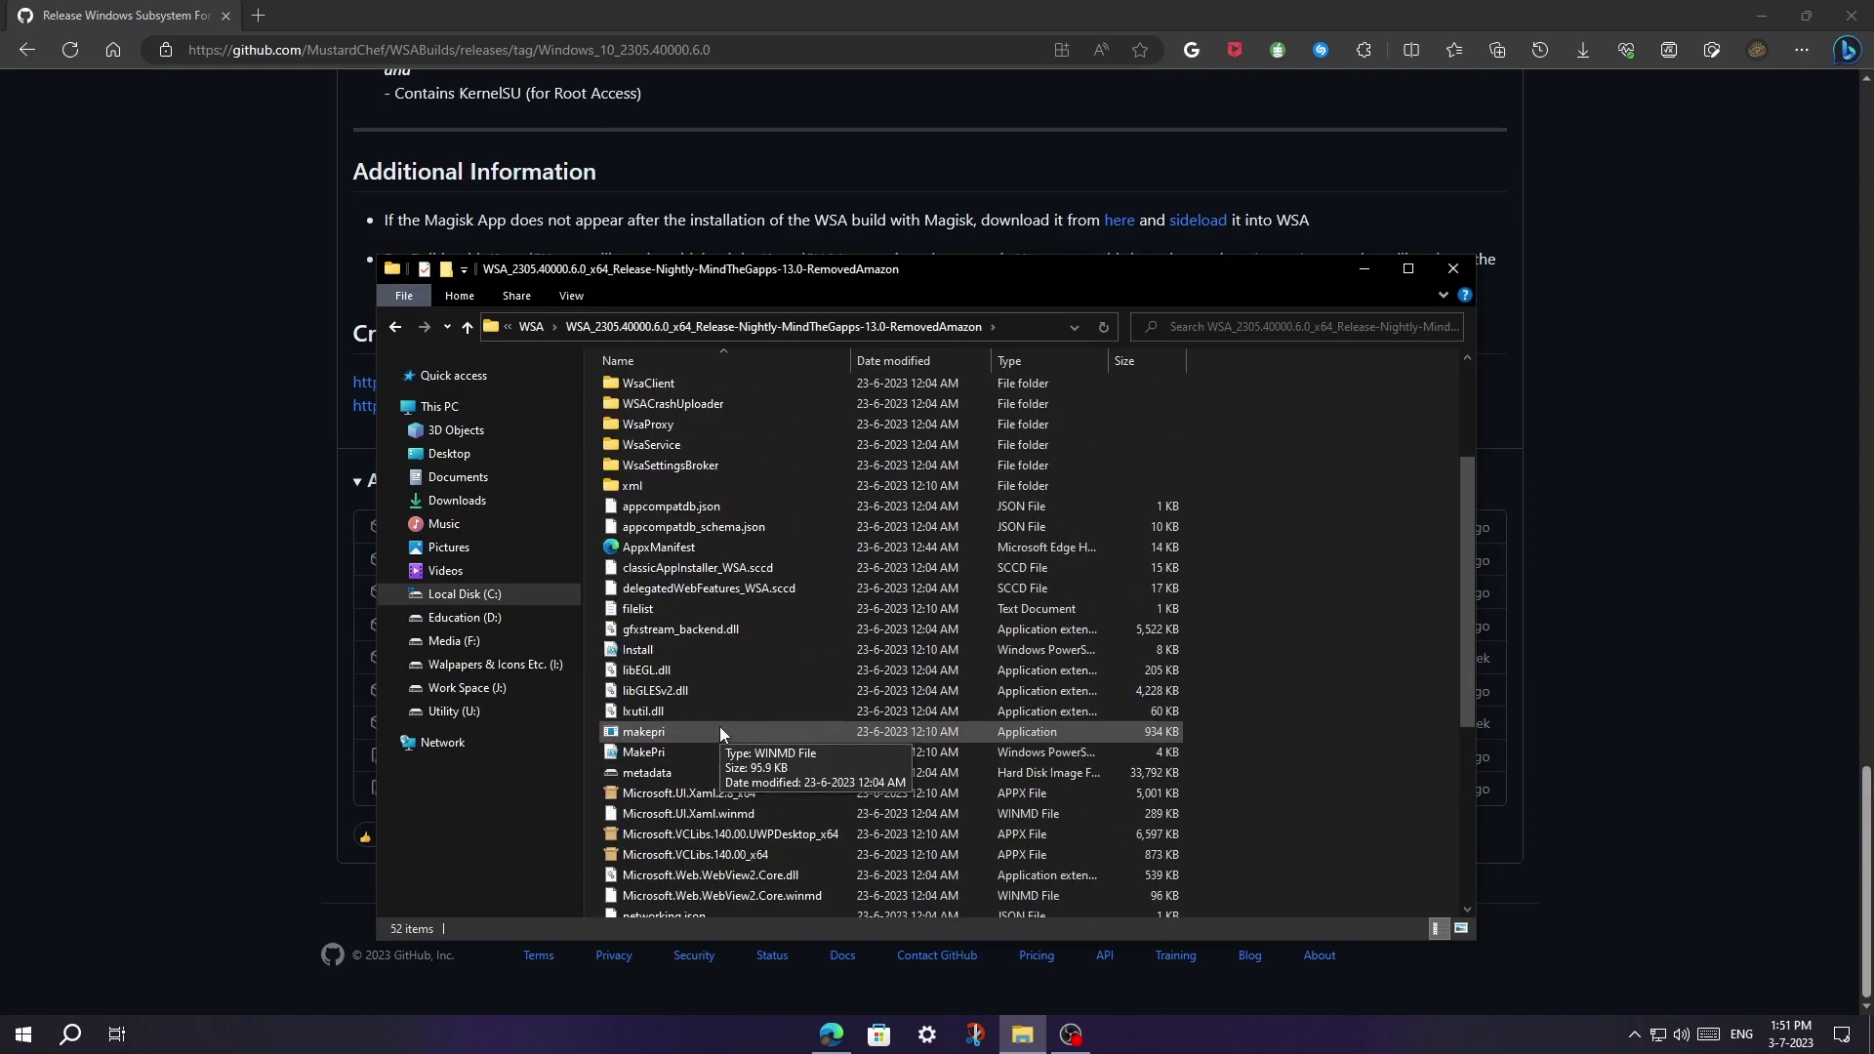
scroll(718, 732, "down", 3)
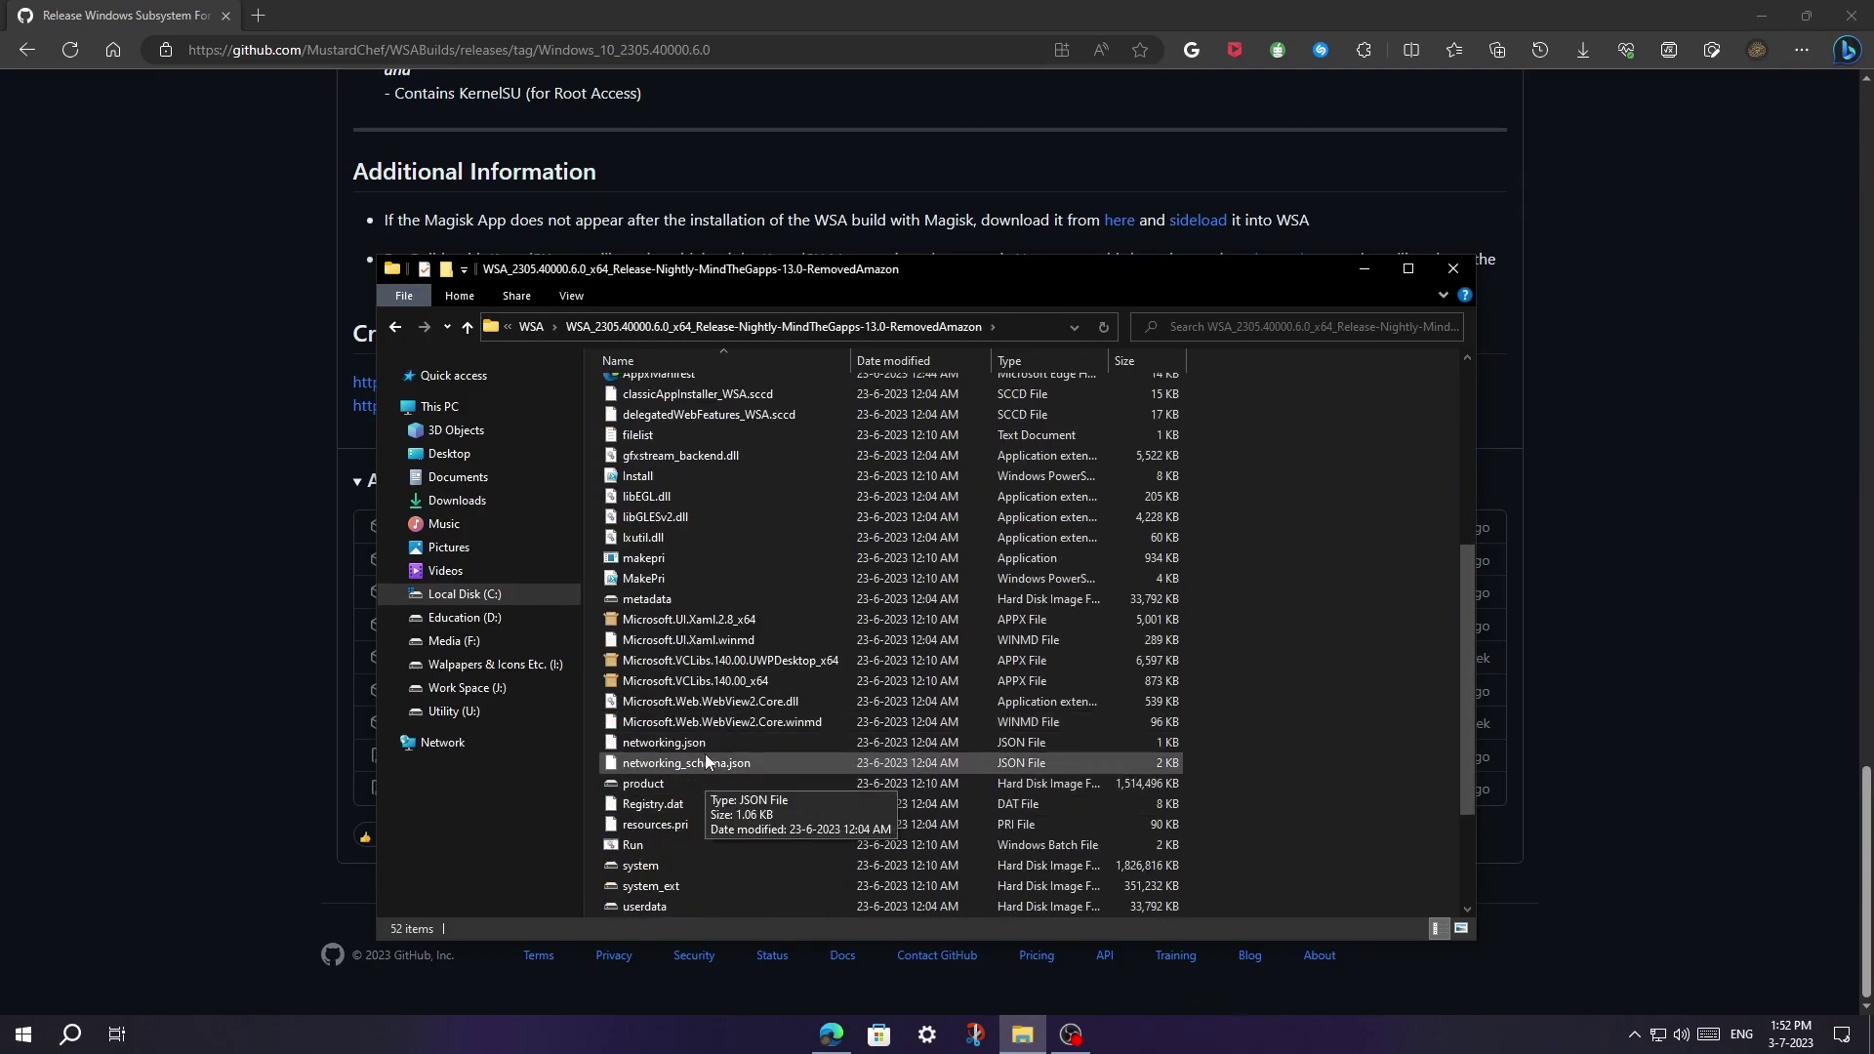
scroll(706, 761, "down", 2)
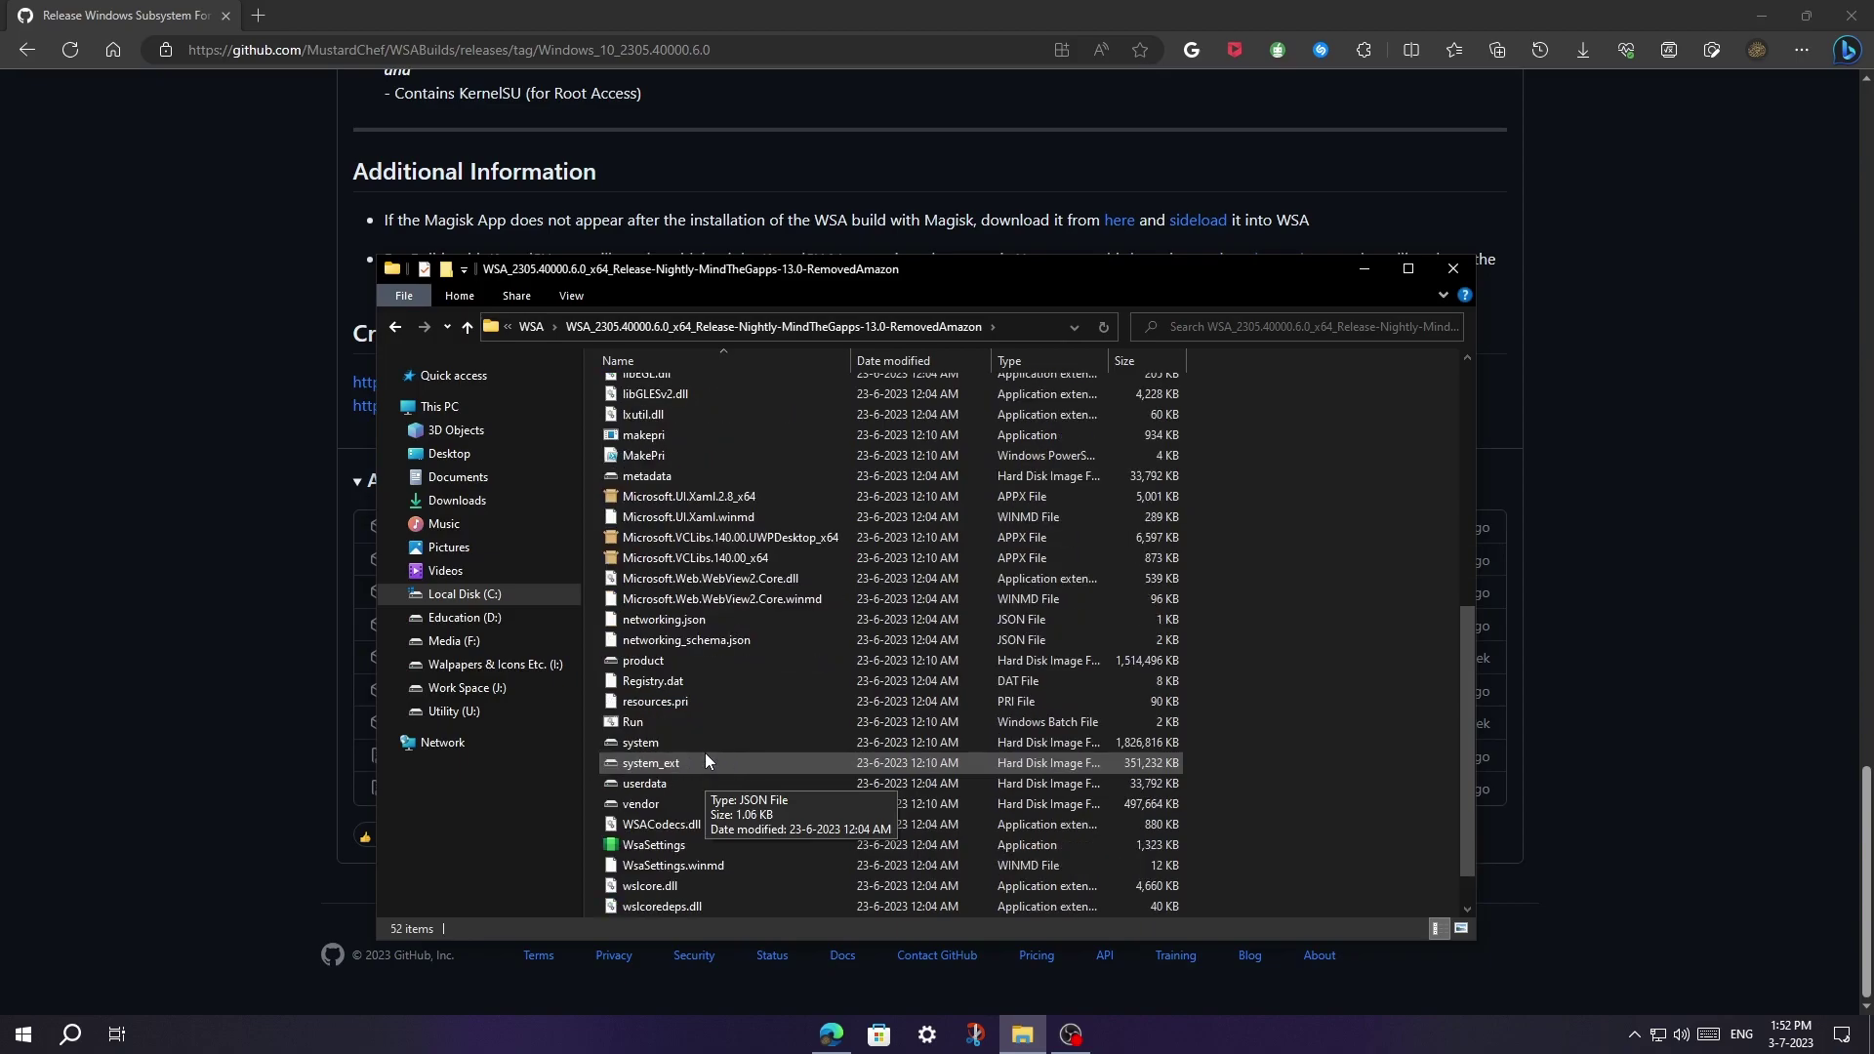
right_click(640, 731)
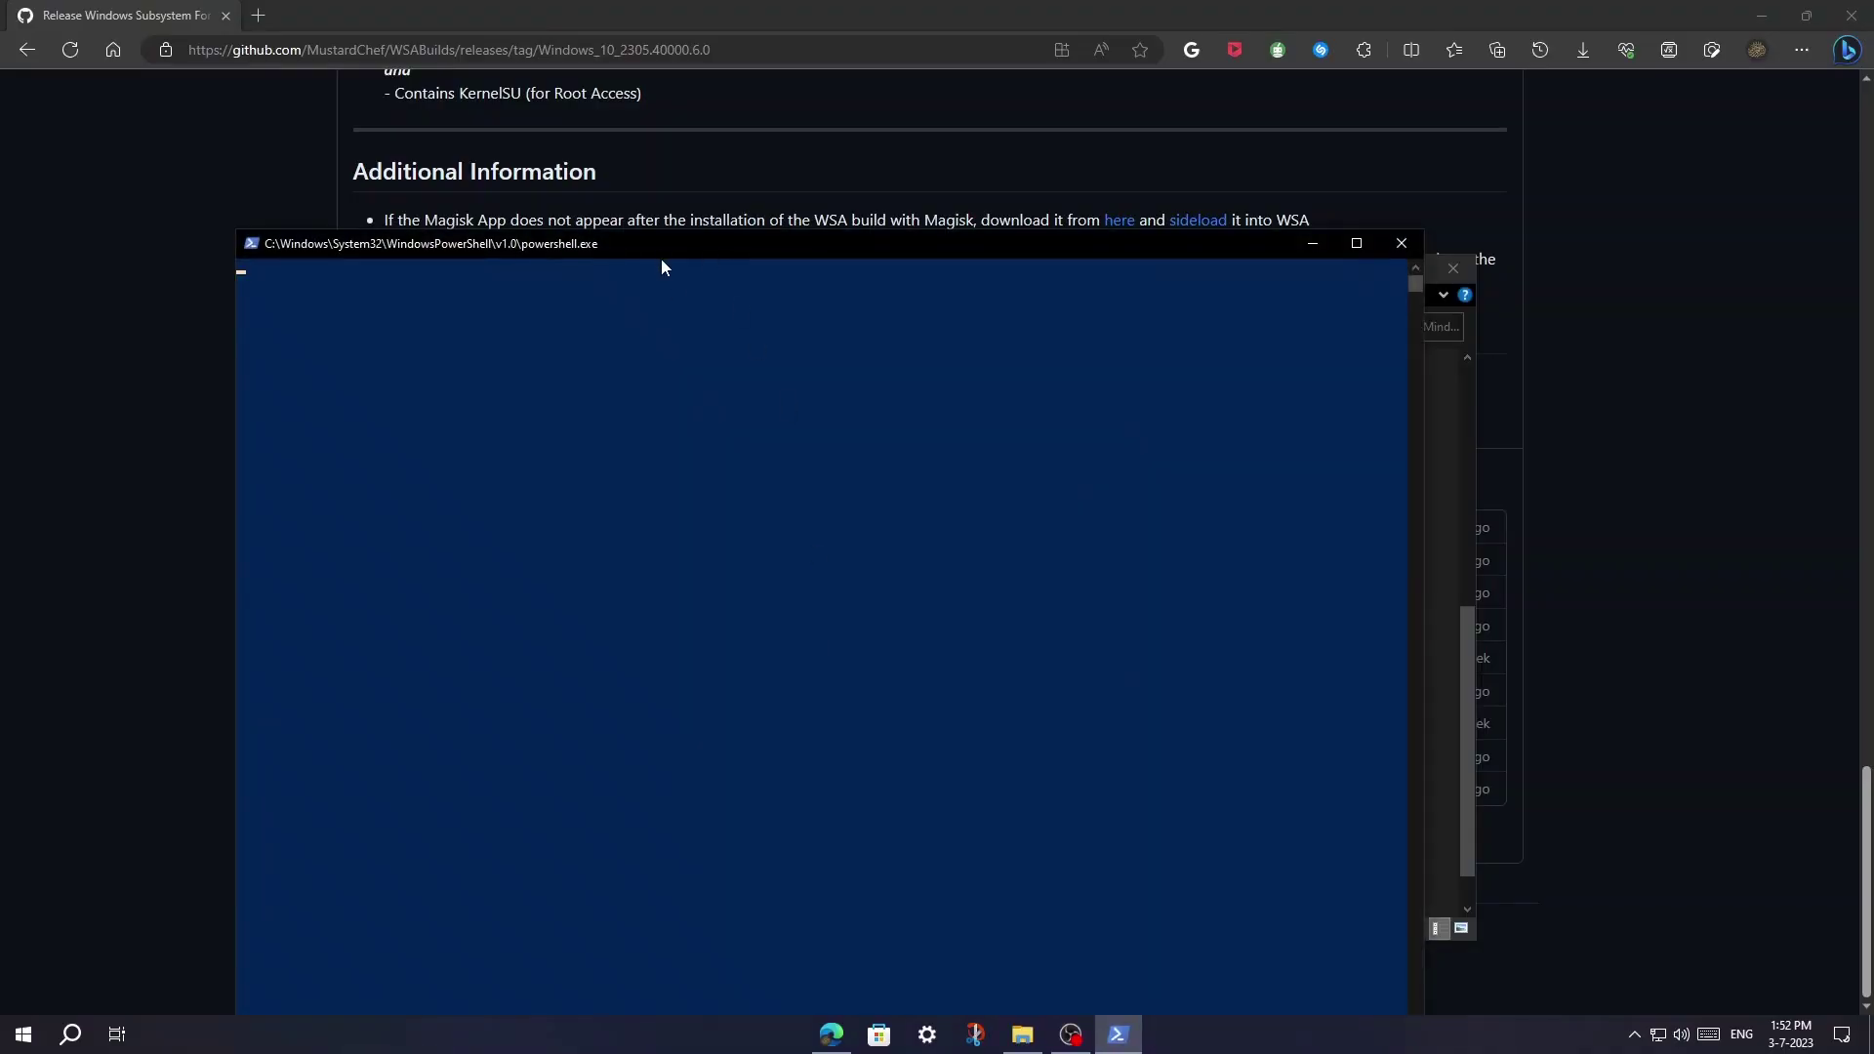
Reposition the PowerShell installer and minimize File Explorer and Edge while the script runs
left_click_drag(652, 243, 687, 212)
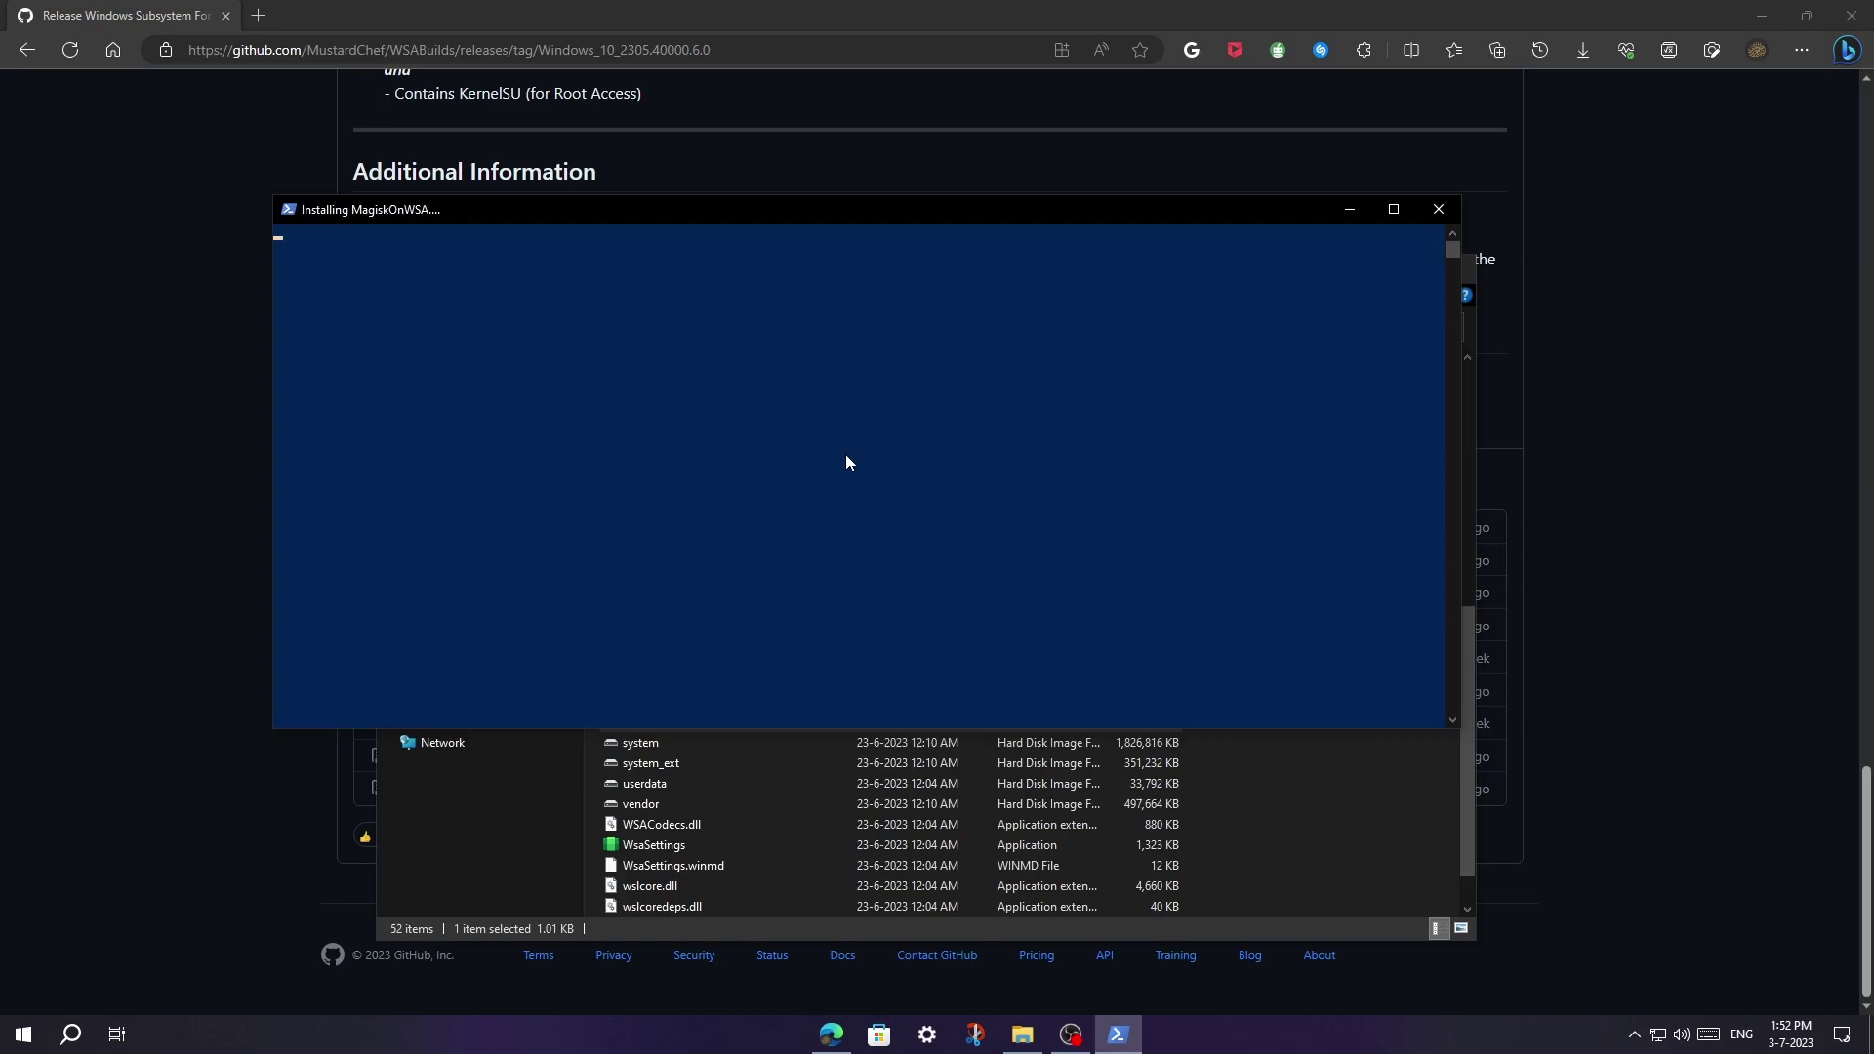
left_click(1263, 935)
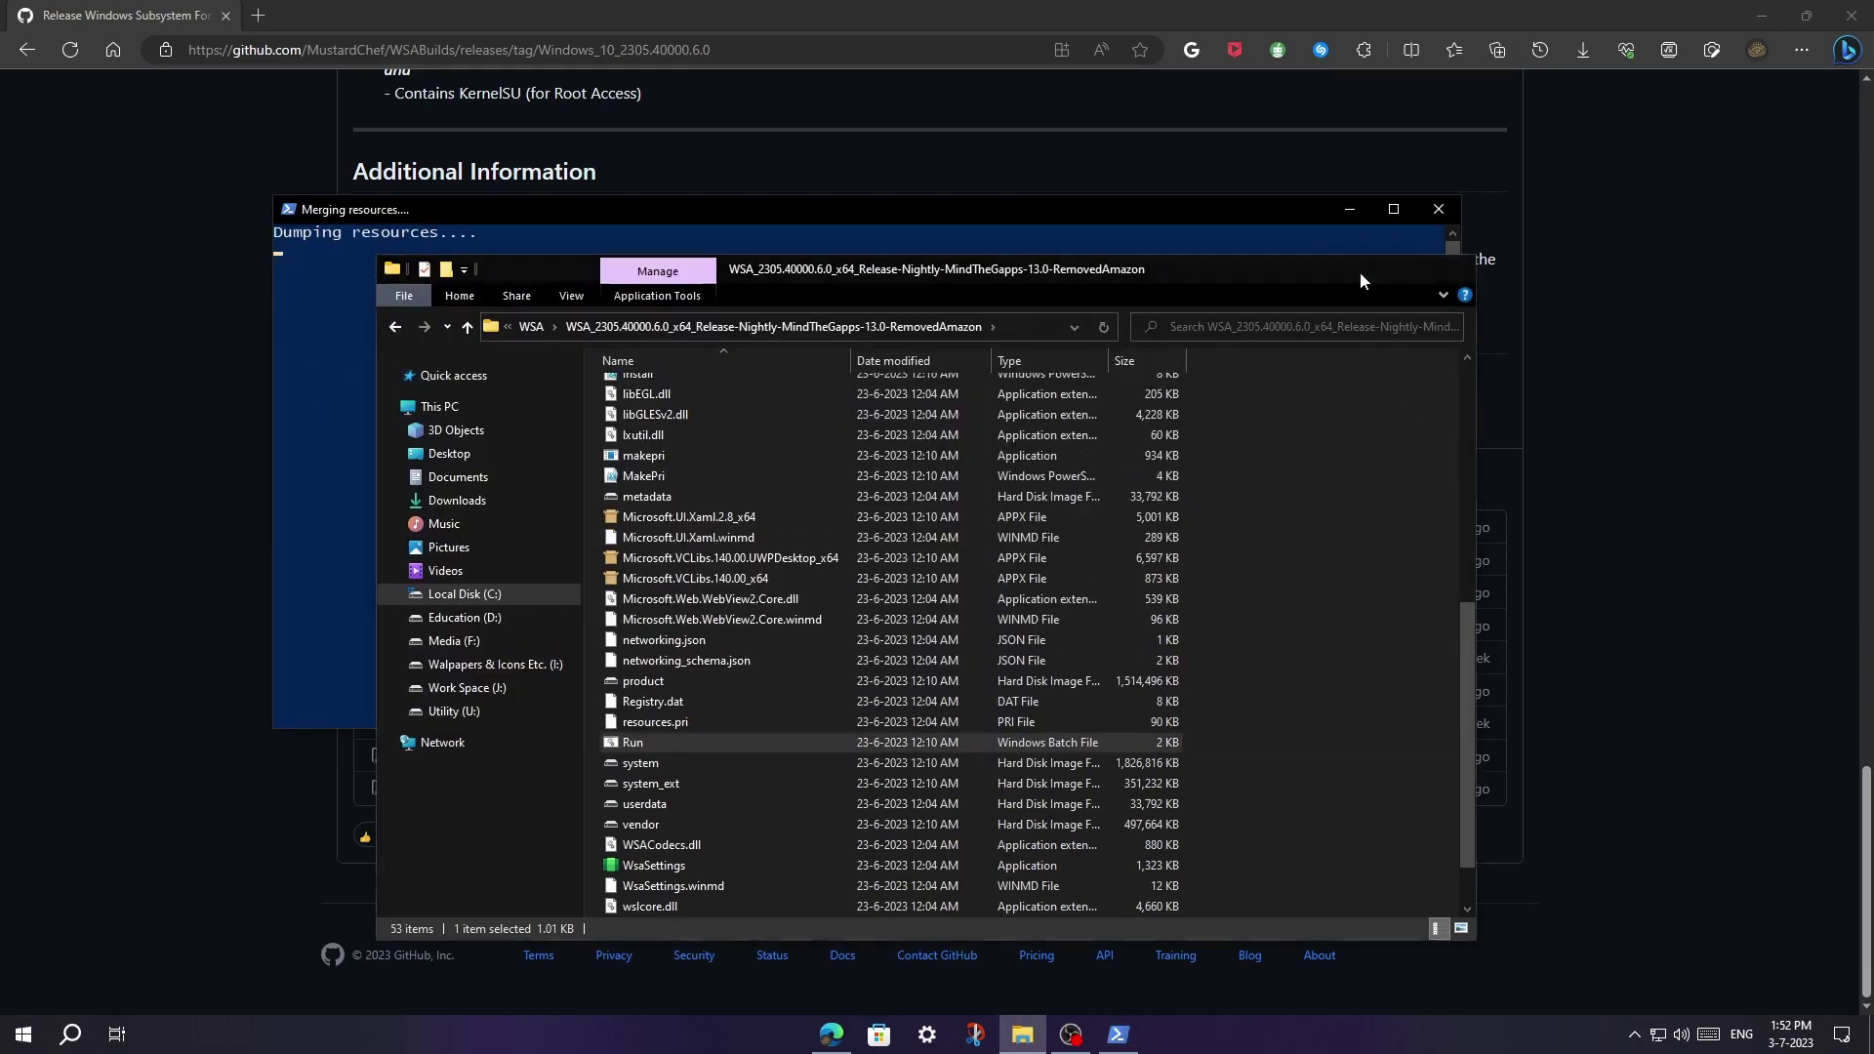
left_click(1363, 268)
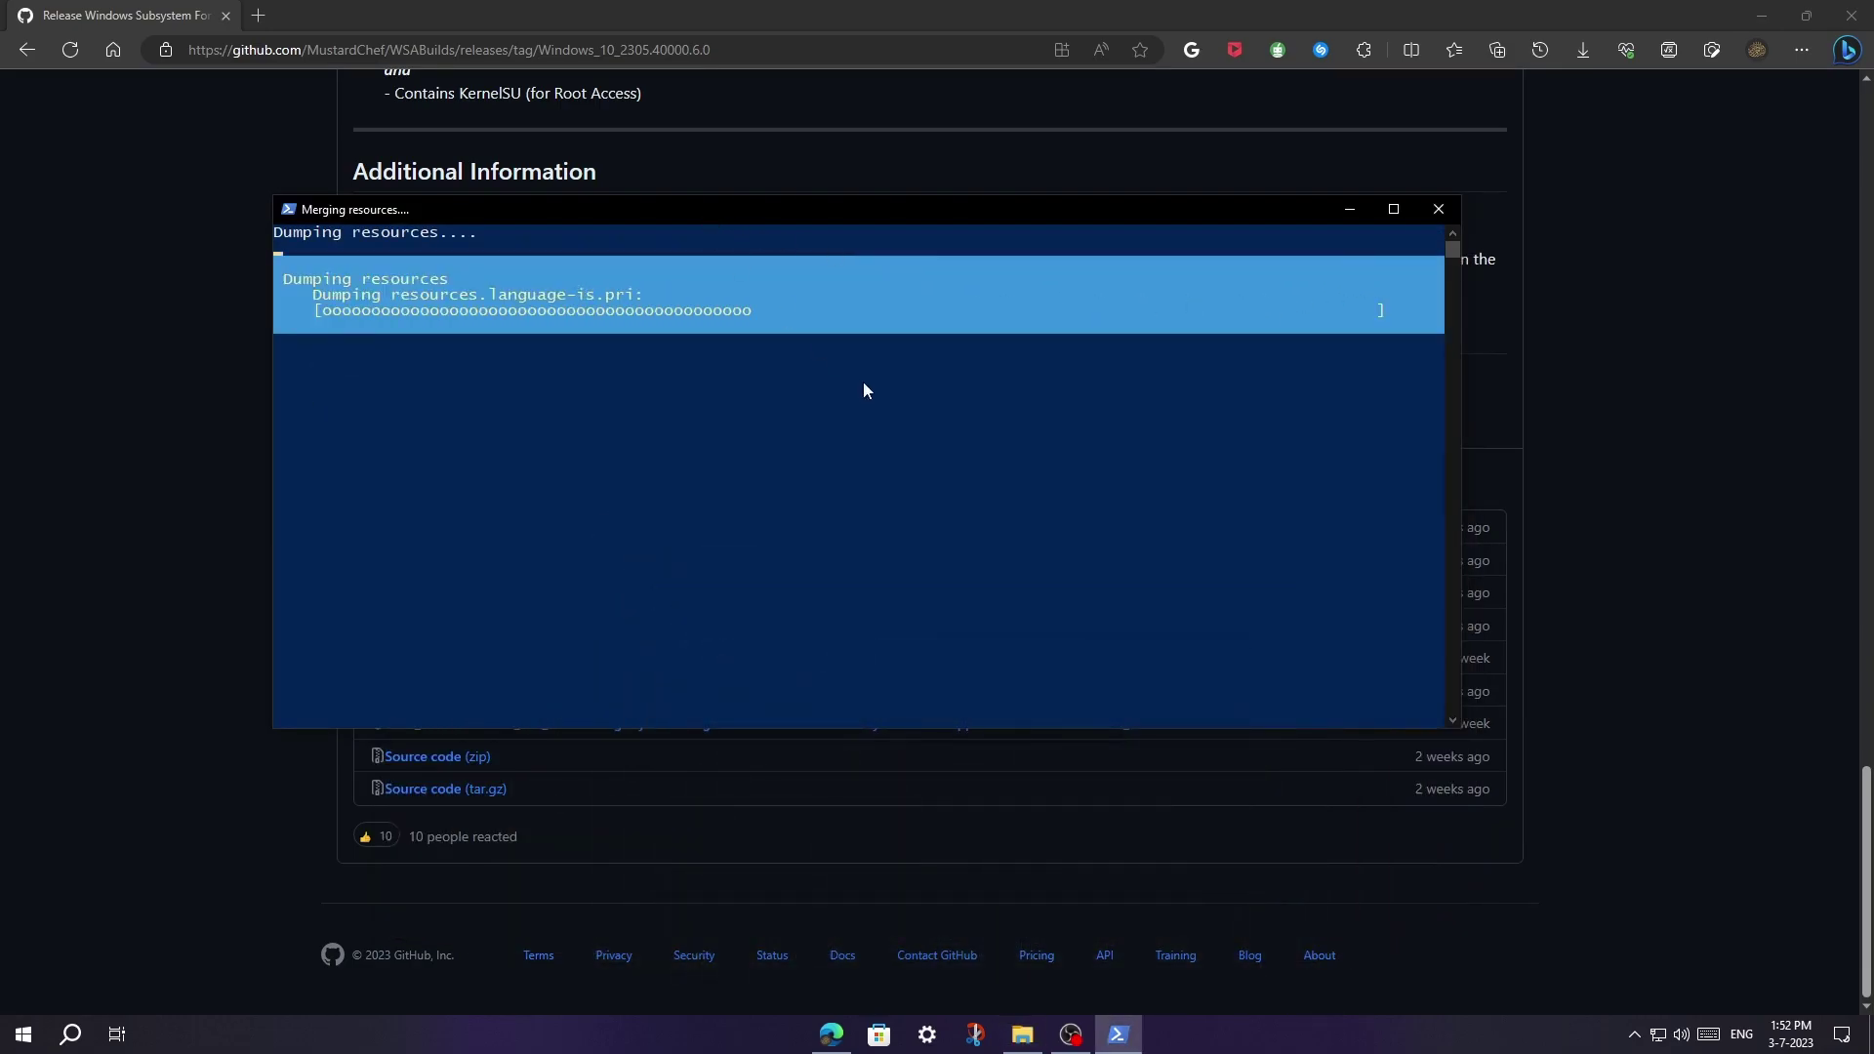
left_click(1761, 14)
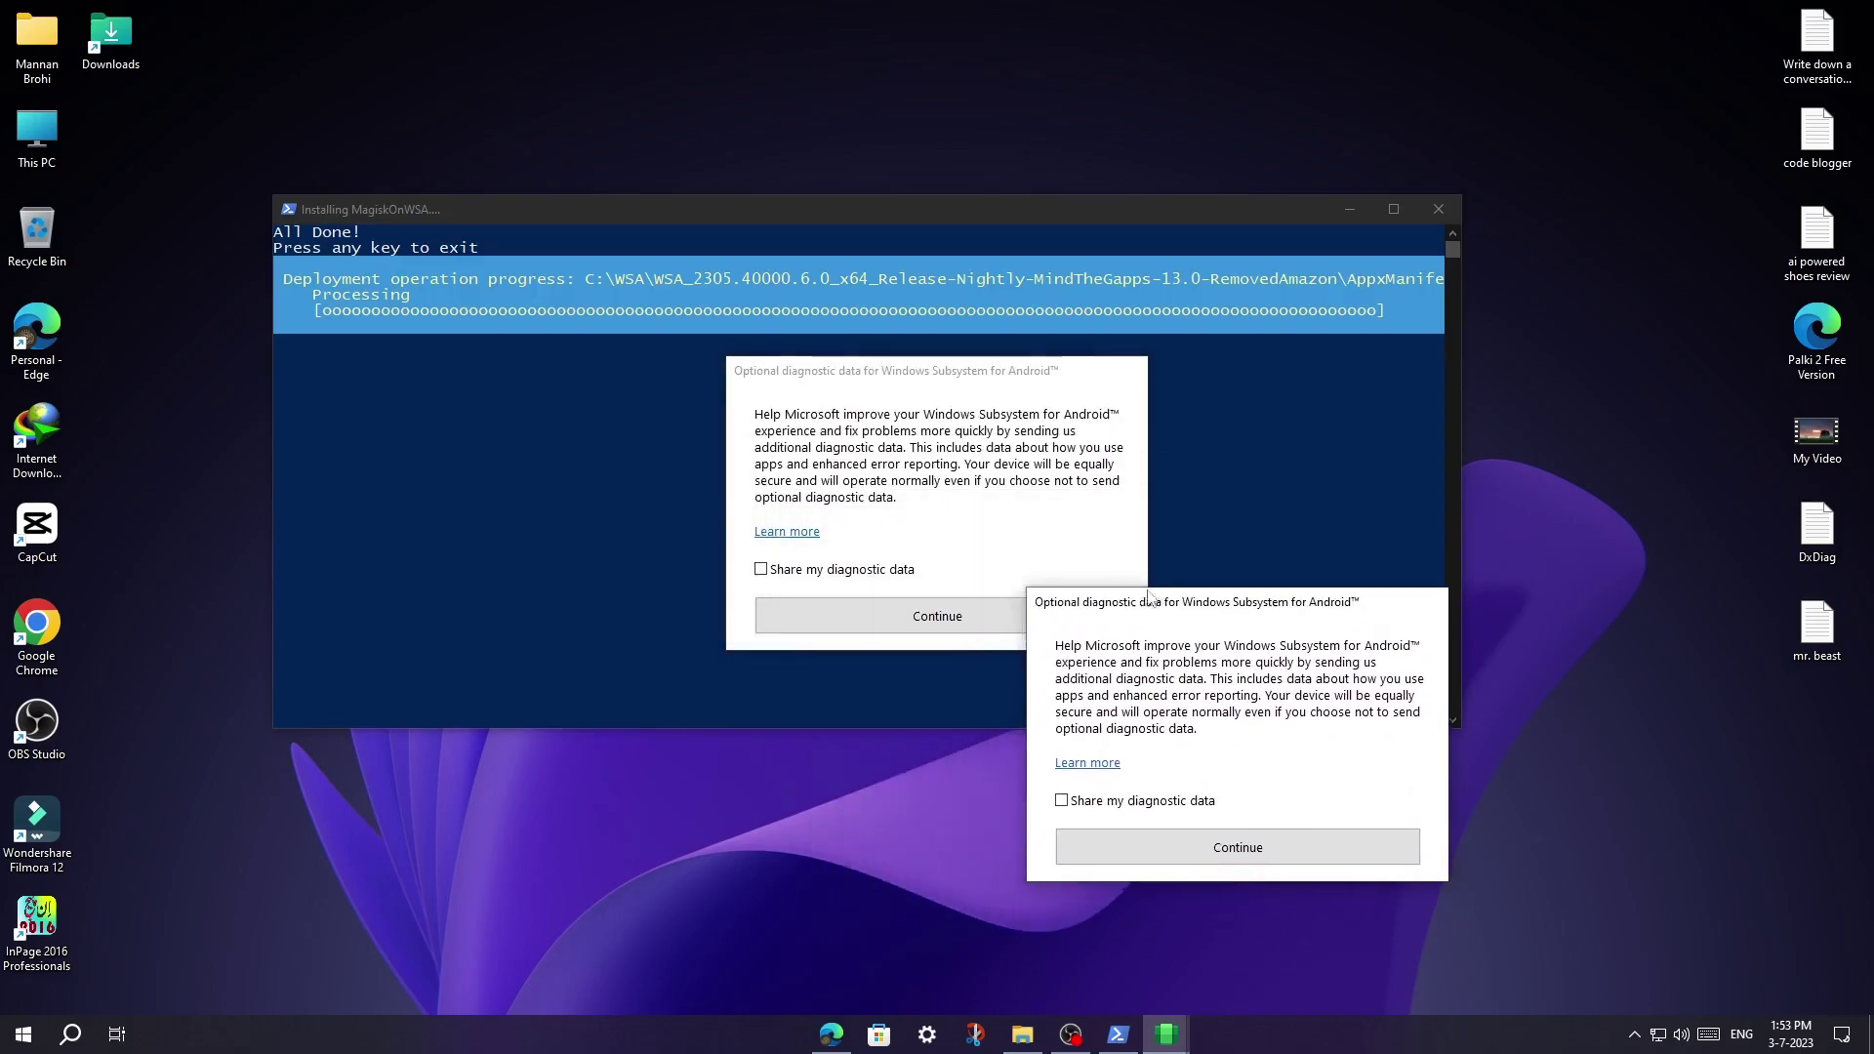
Opt in to sharing diagnostic data and continue past the WSA prompt
left_click(1163, 801)
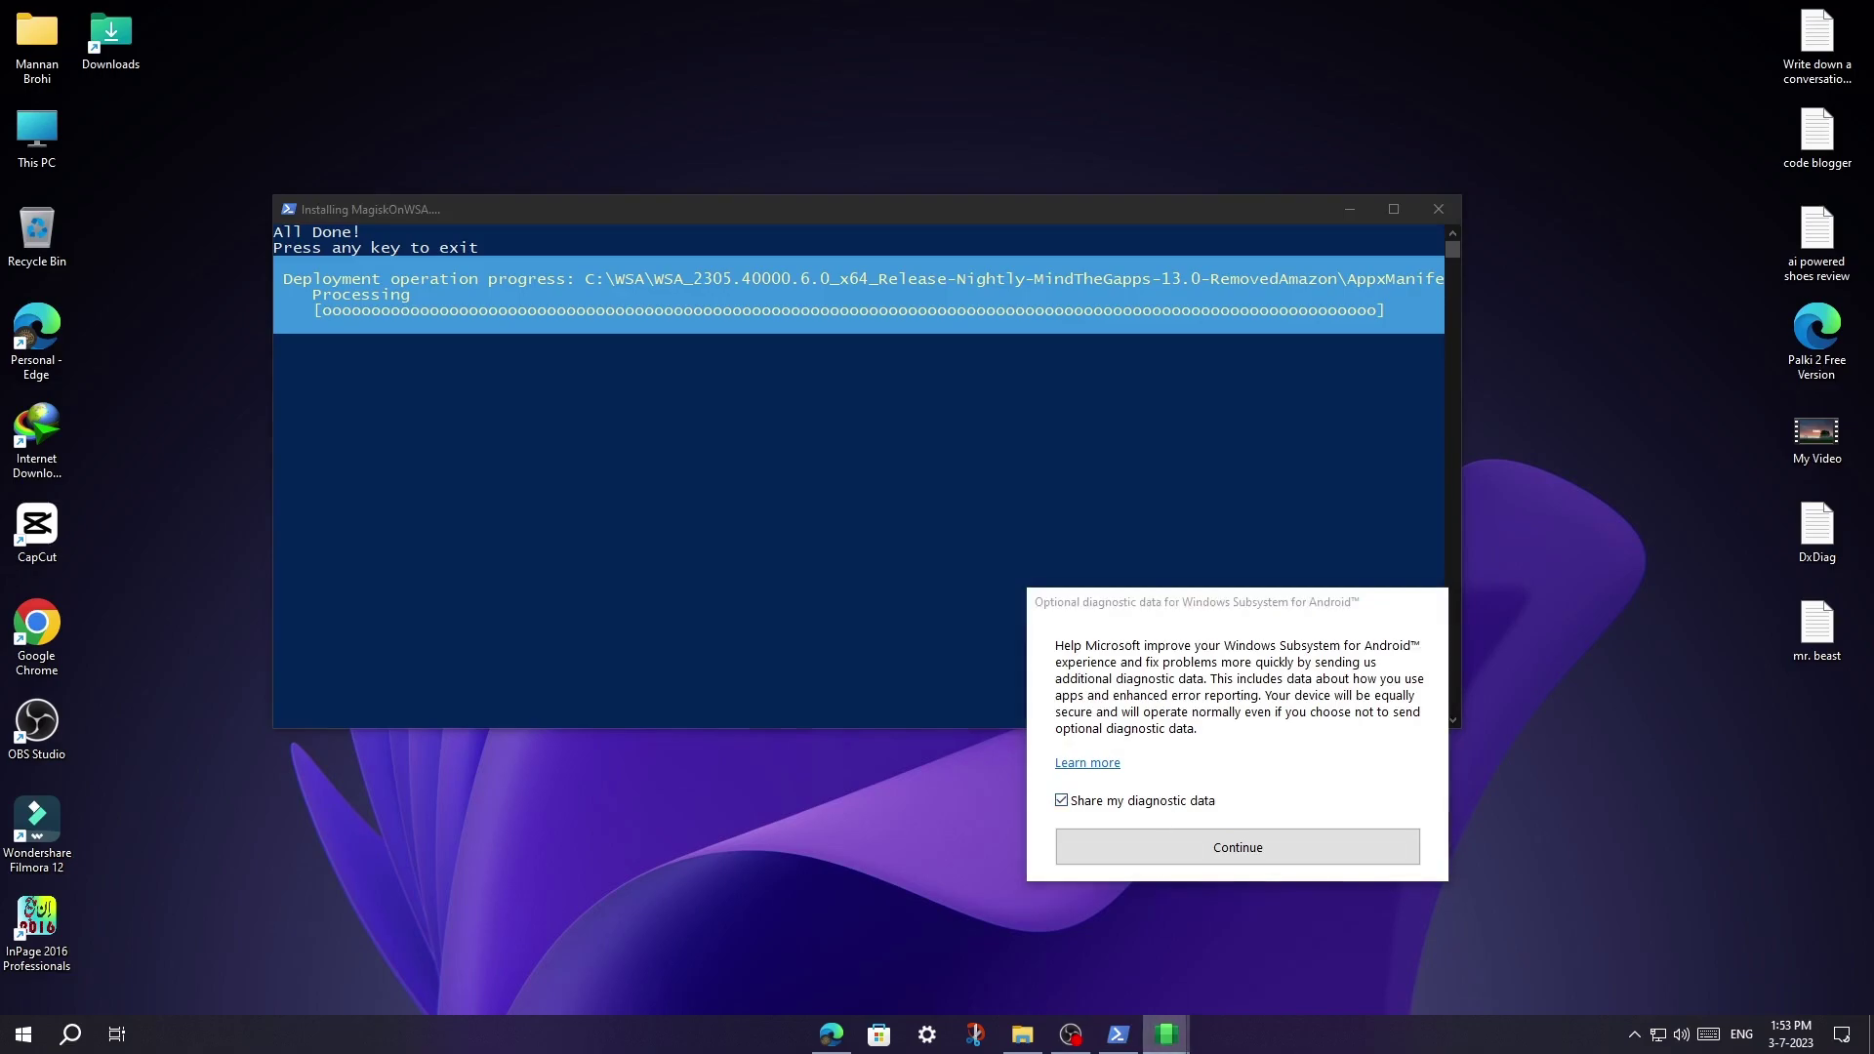
mouse_move(1165, 1035)
left_click(1074, 952)
left_click(939, 621)
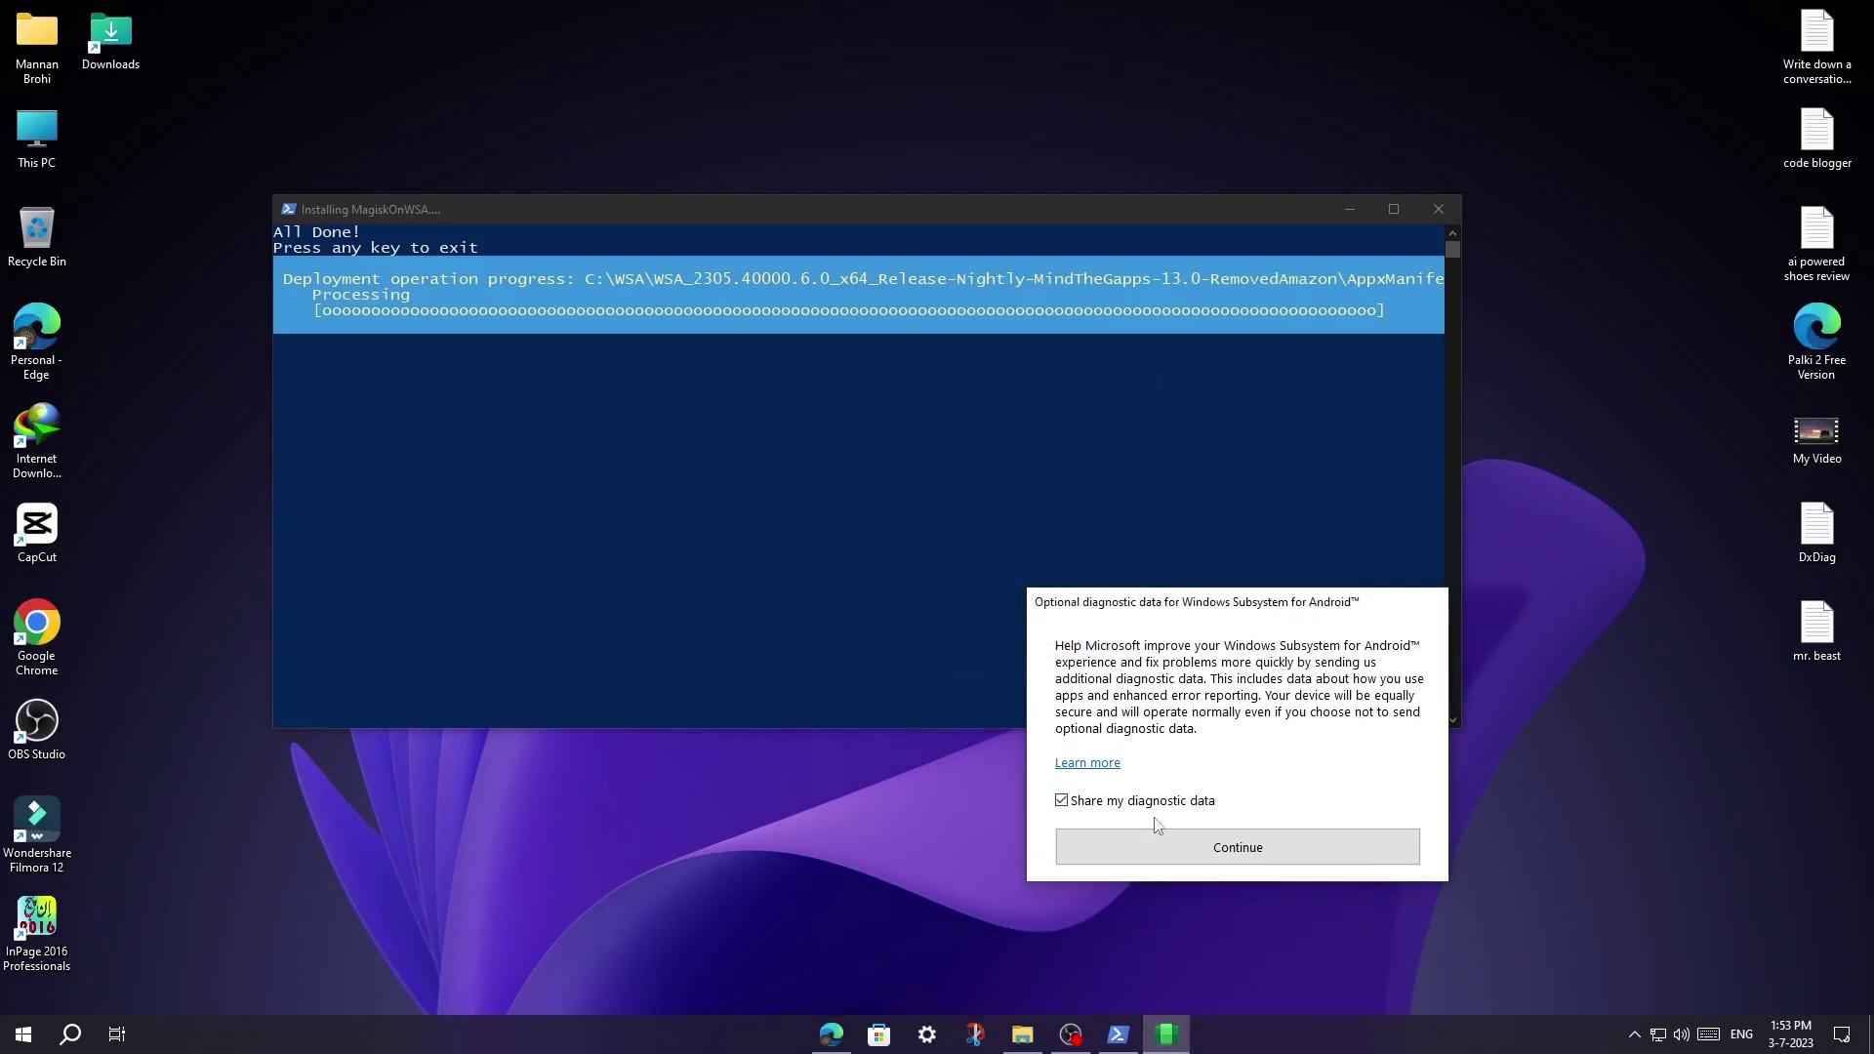
left_click(1155, 845)
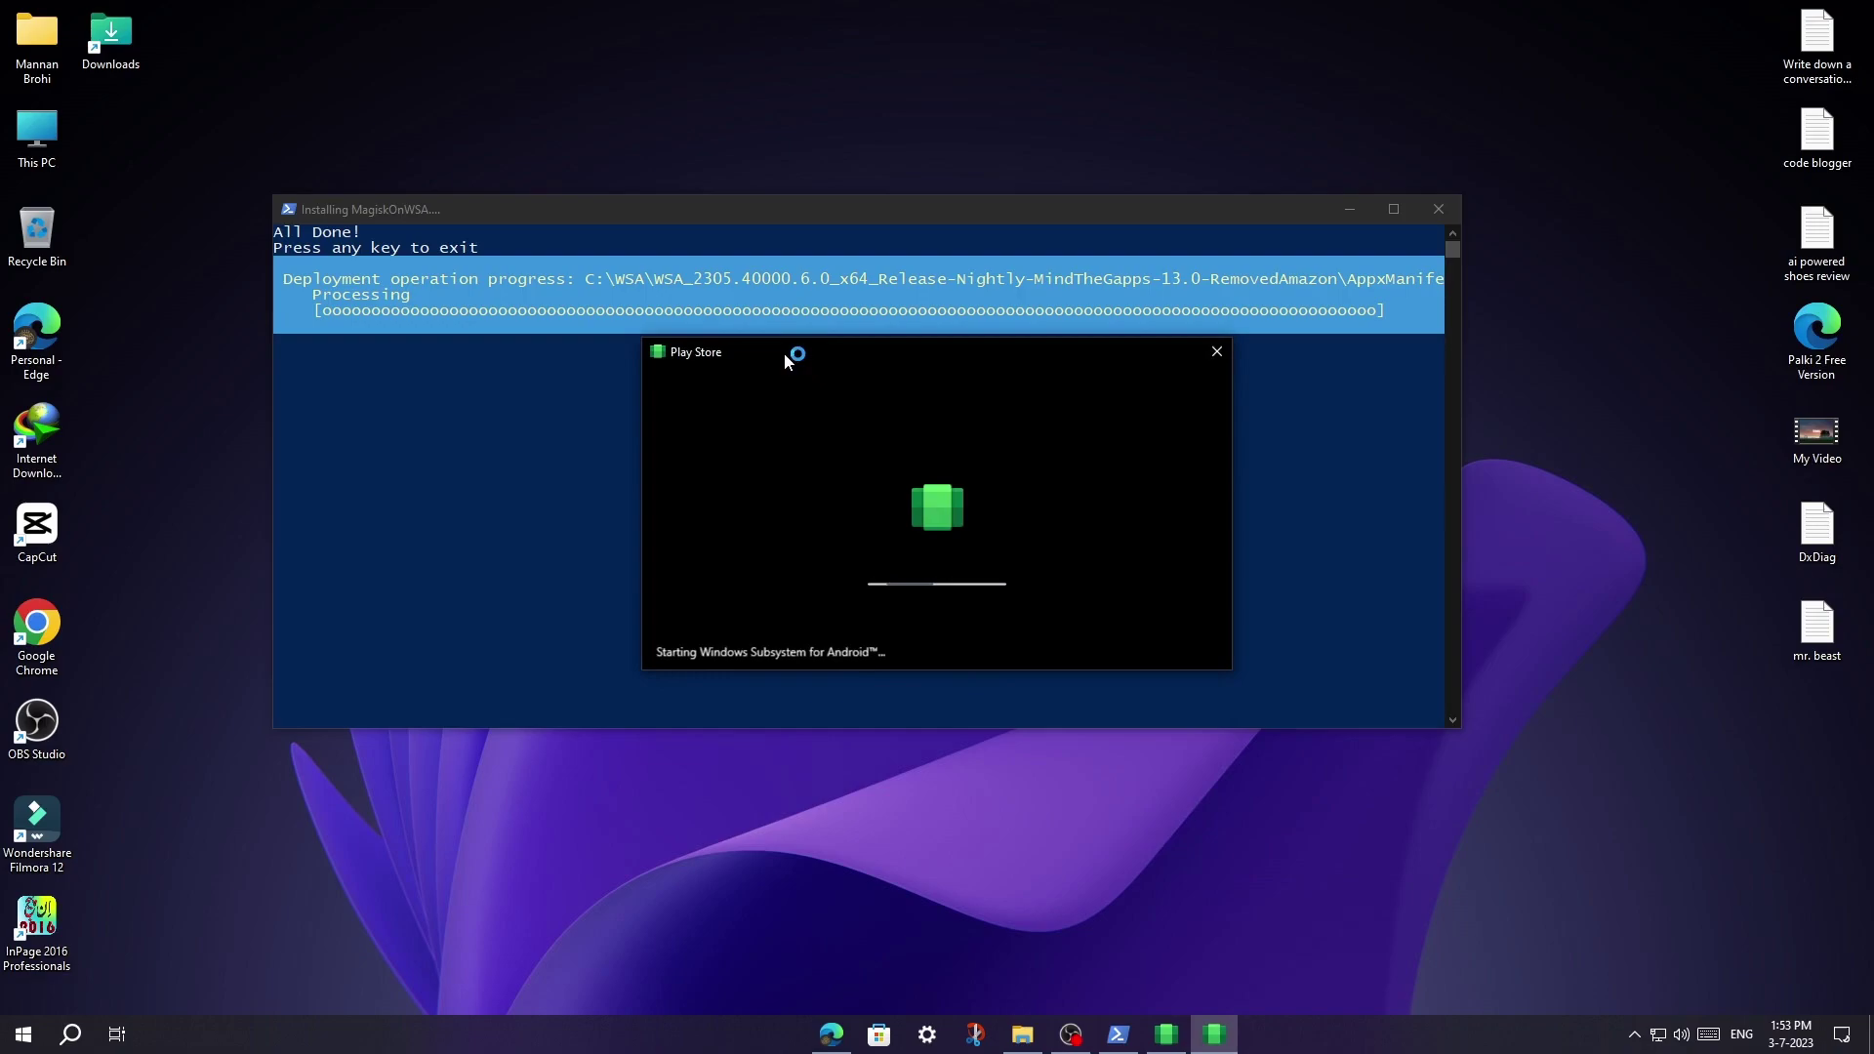
Close the finished installer console and the Magisk and Play Store startup windows
left_click_drag(783, 353, 779, 689)
left_click(770, 348)
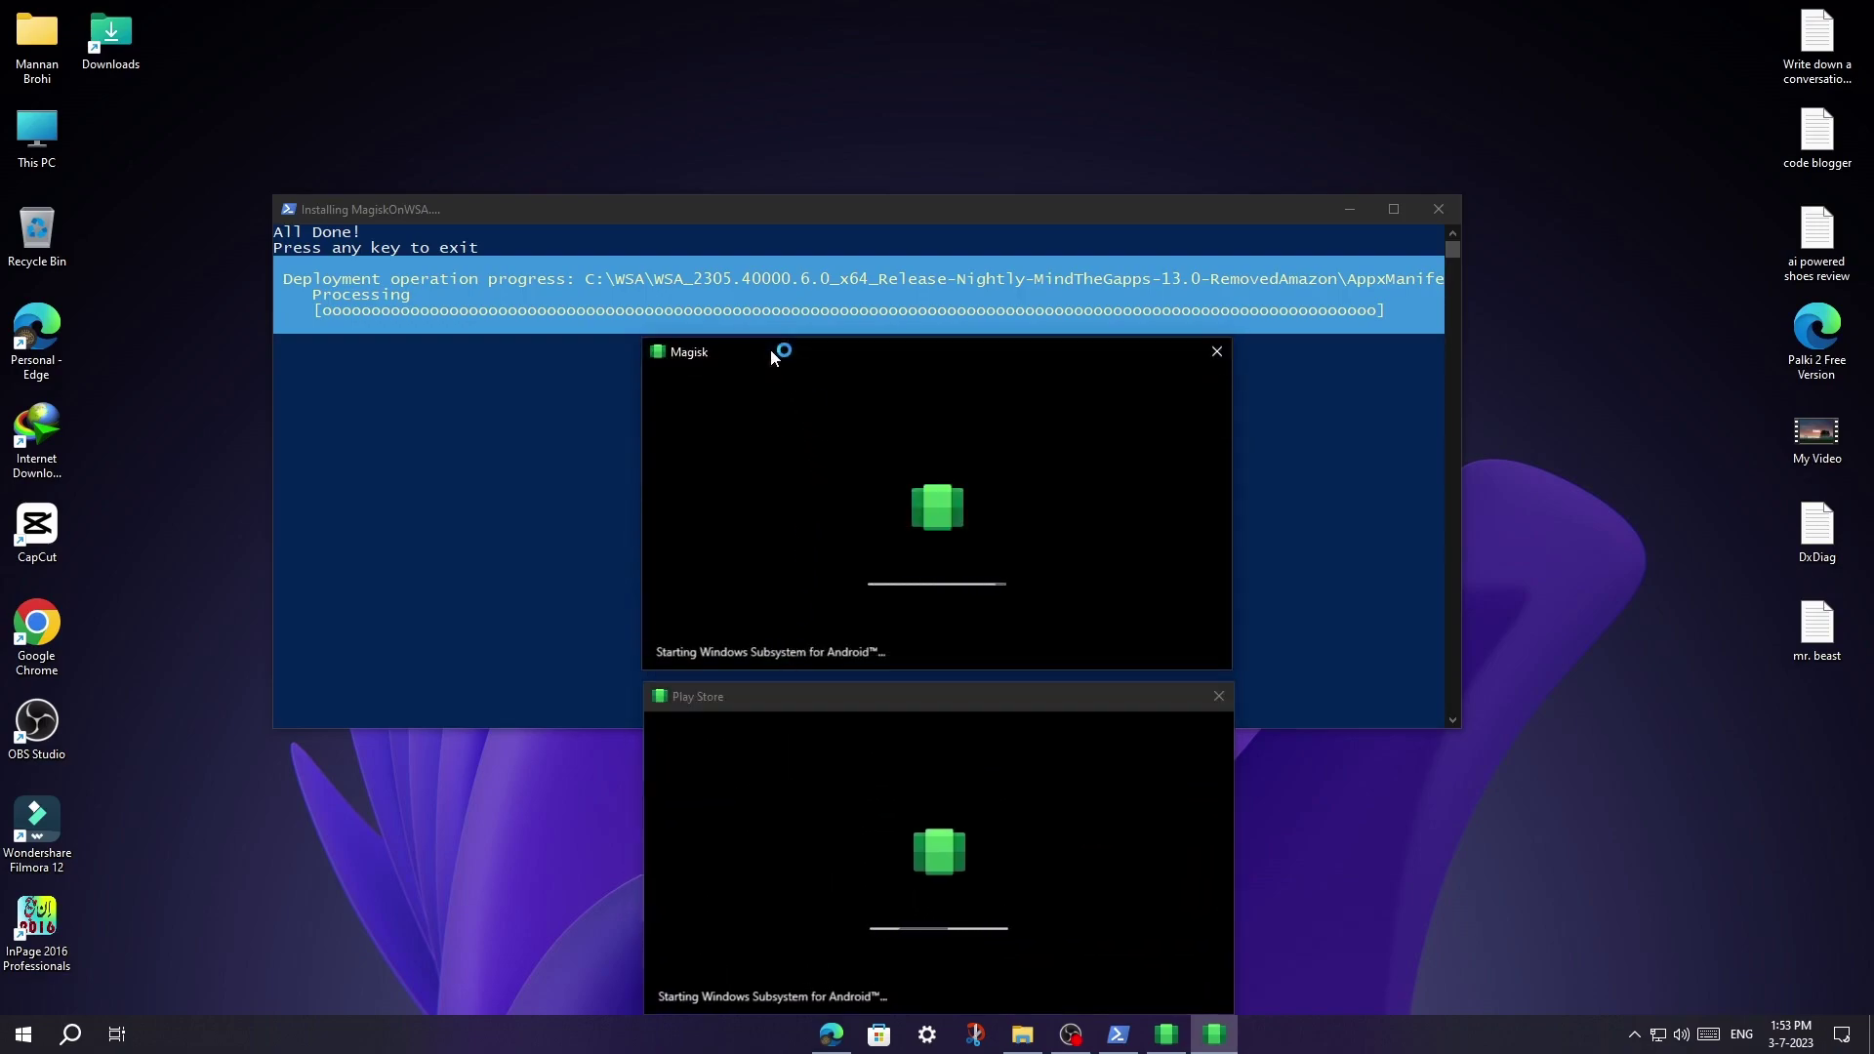
left_click_drag(770, 349, 806, 172)
left_click_drag(845, 699, 878, 550)
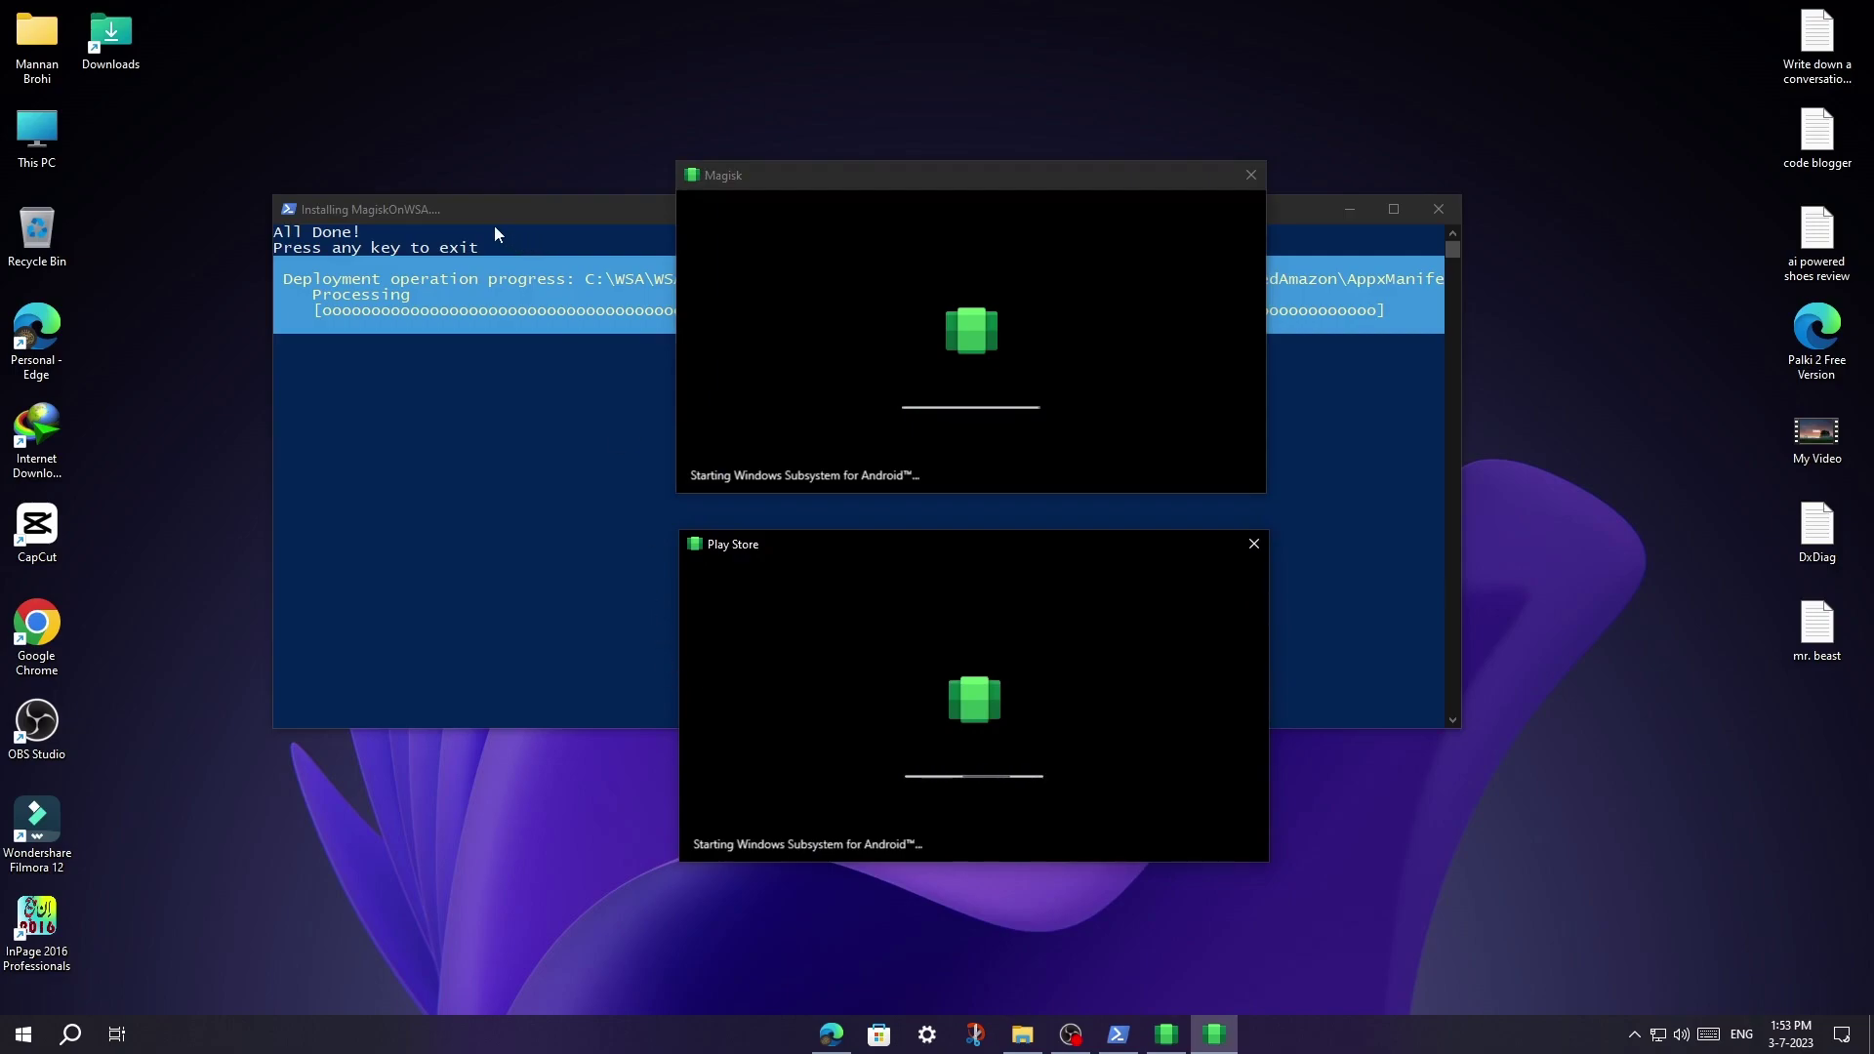
left_click(470, 214)
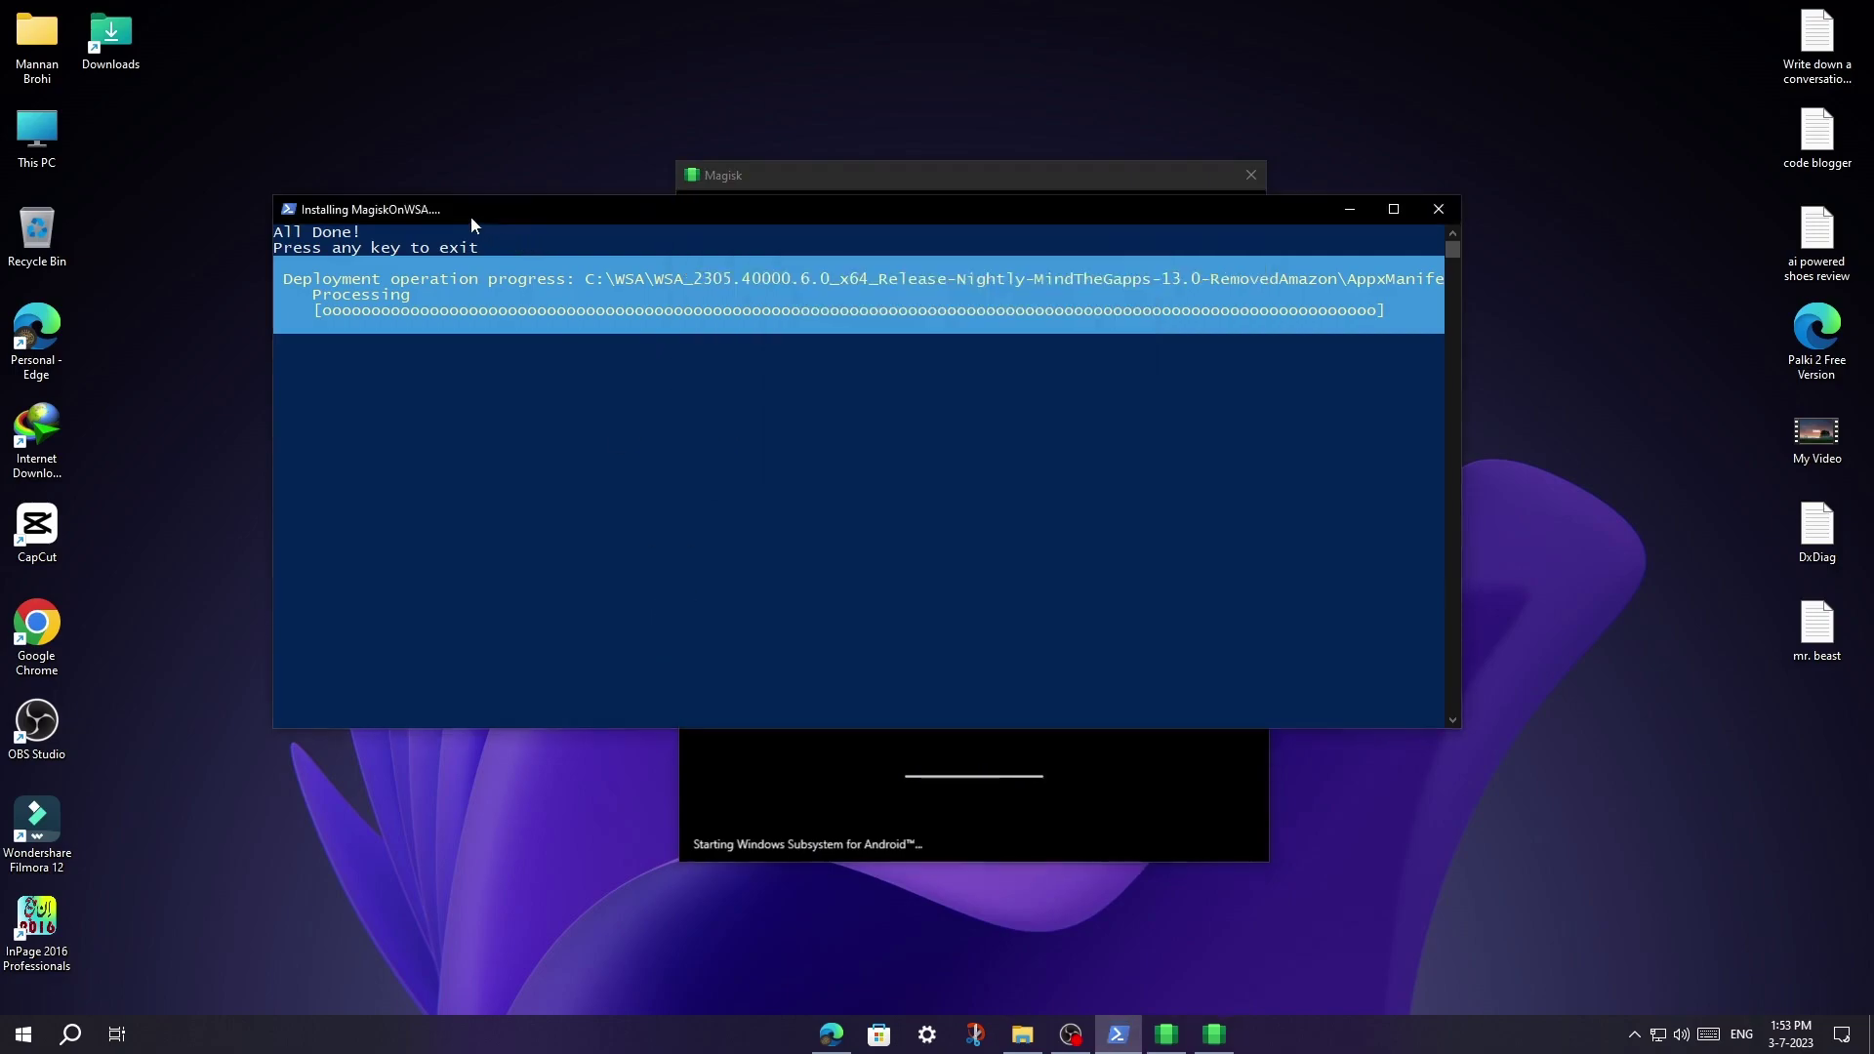
left_click(1432, 209)
left_click(1198, 396)
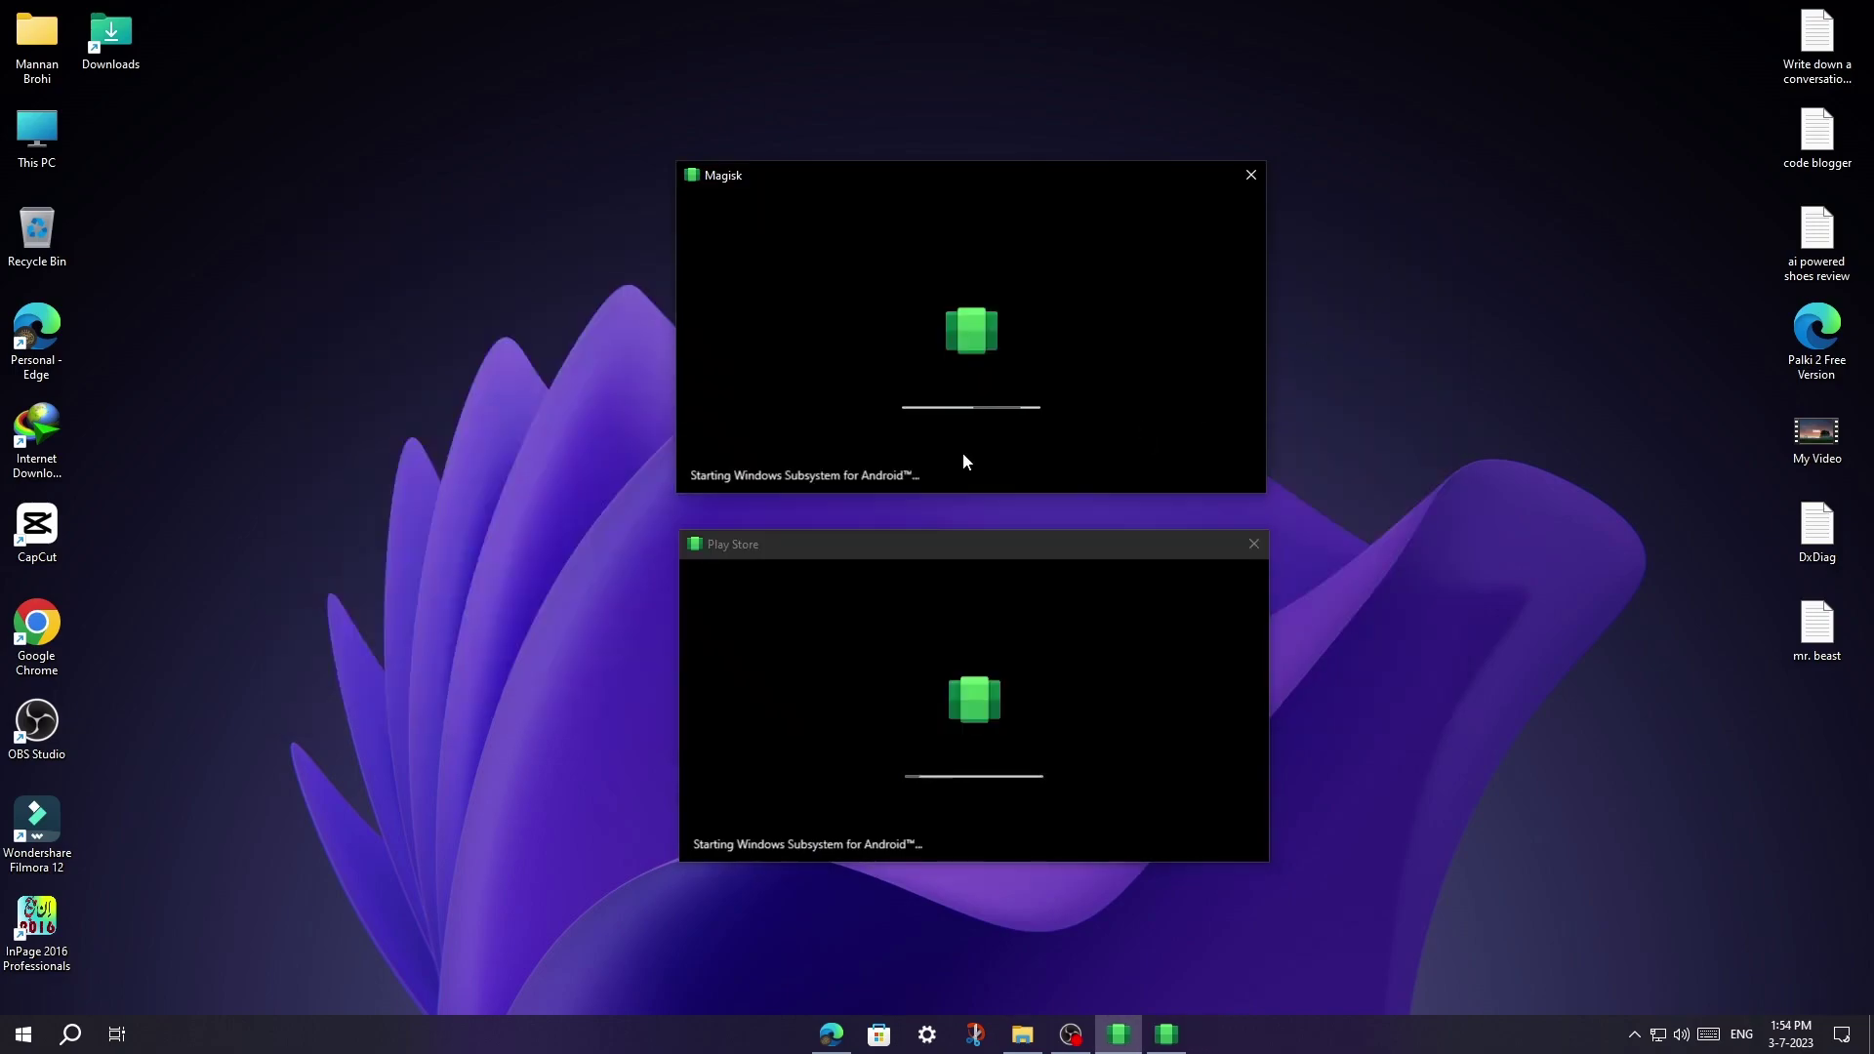
left_click(1251, 175)
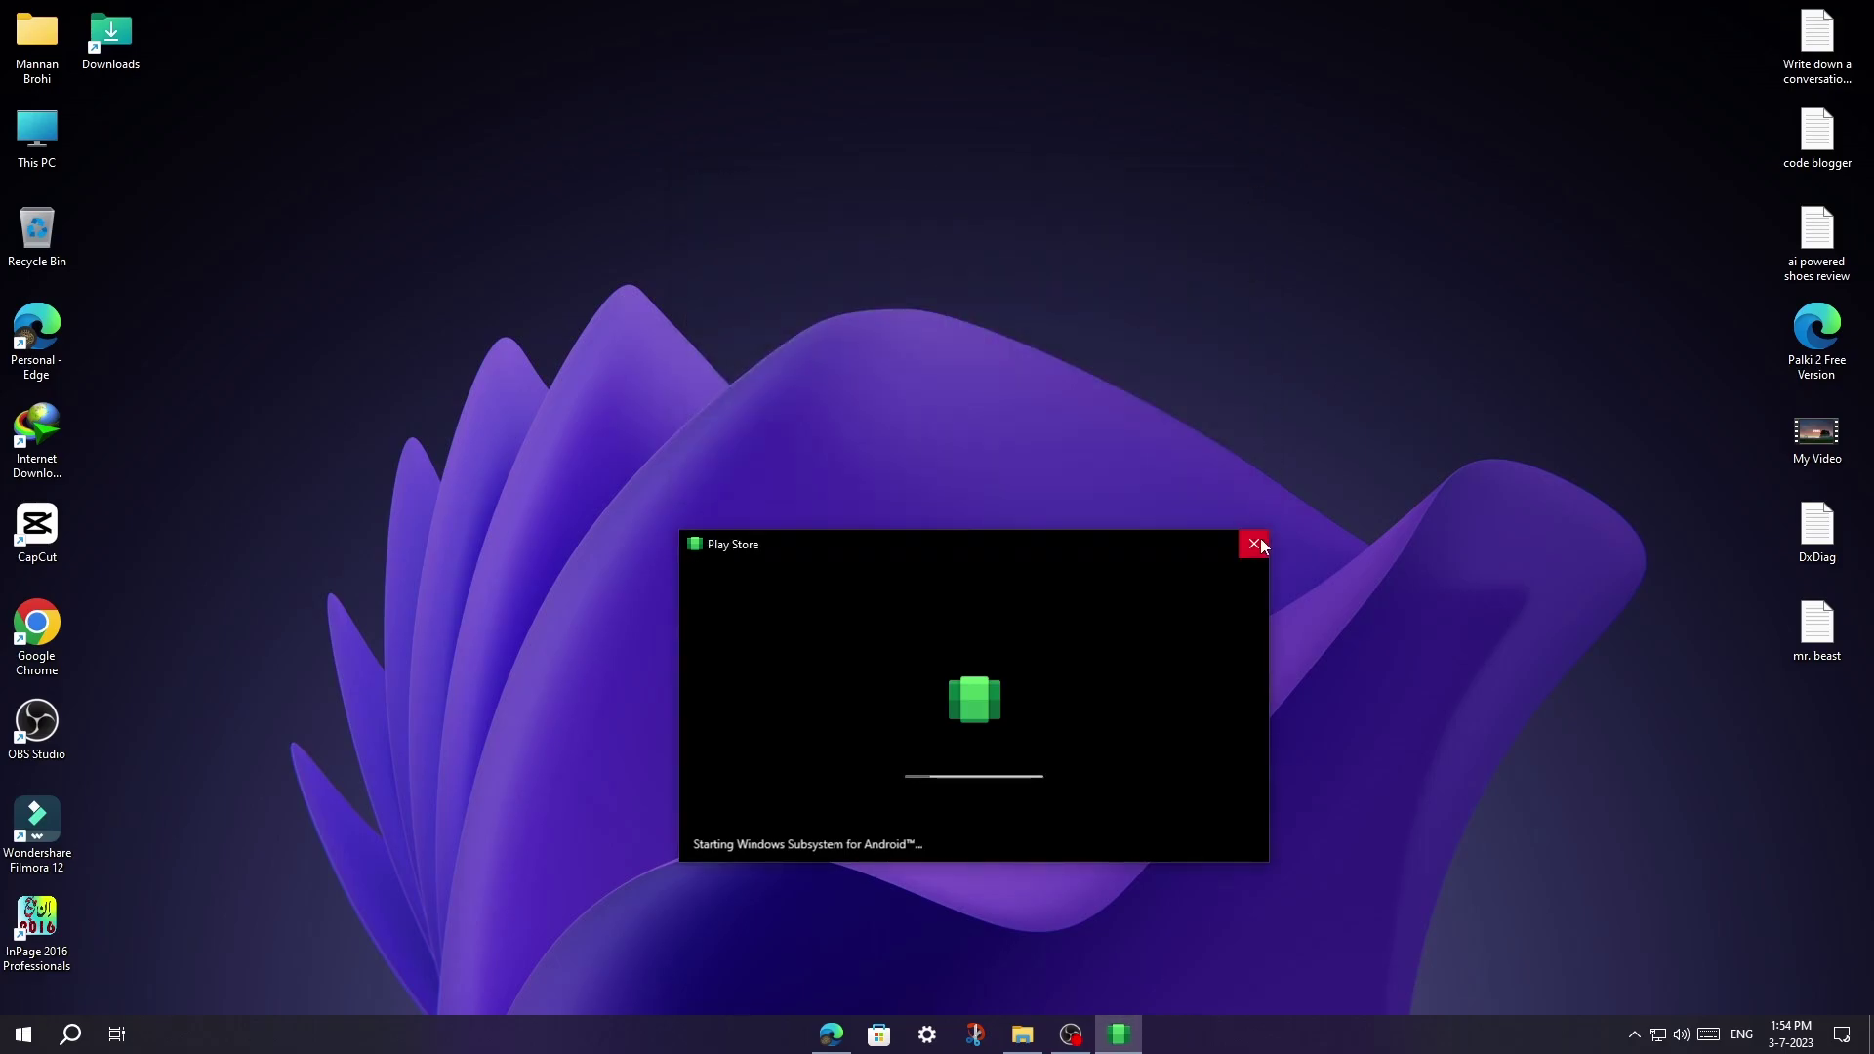
left_click(1253, 544)
Search 'playstore apk' in a new Edge tab
left_click(830, 1034)
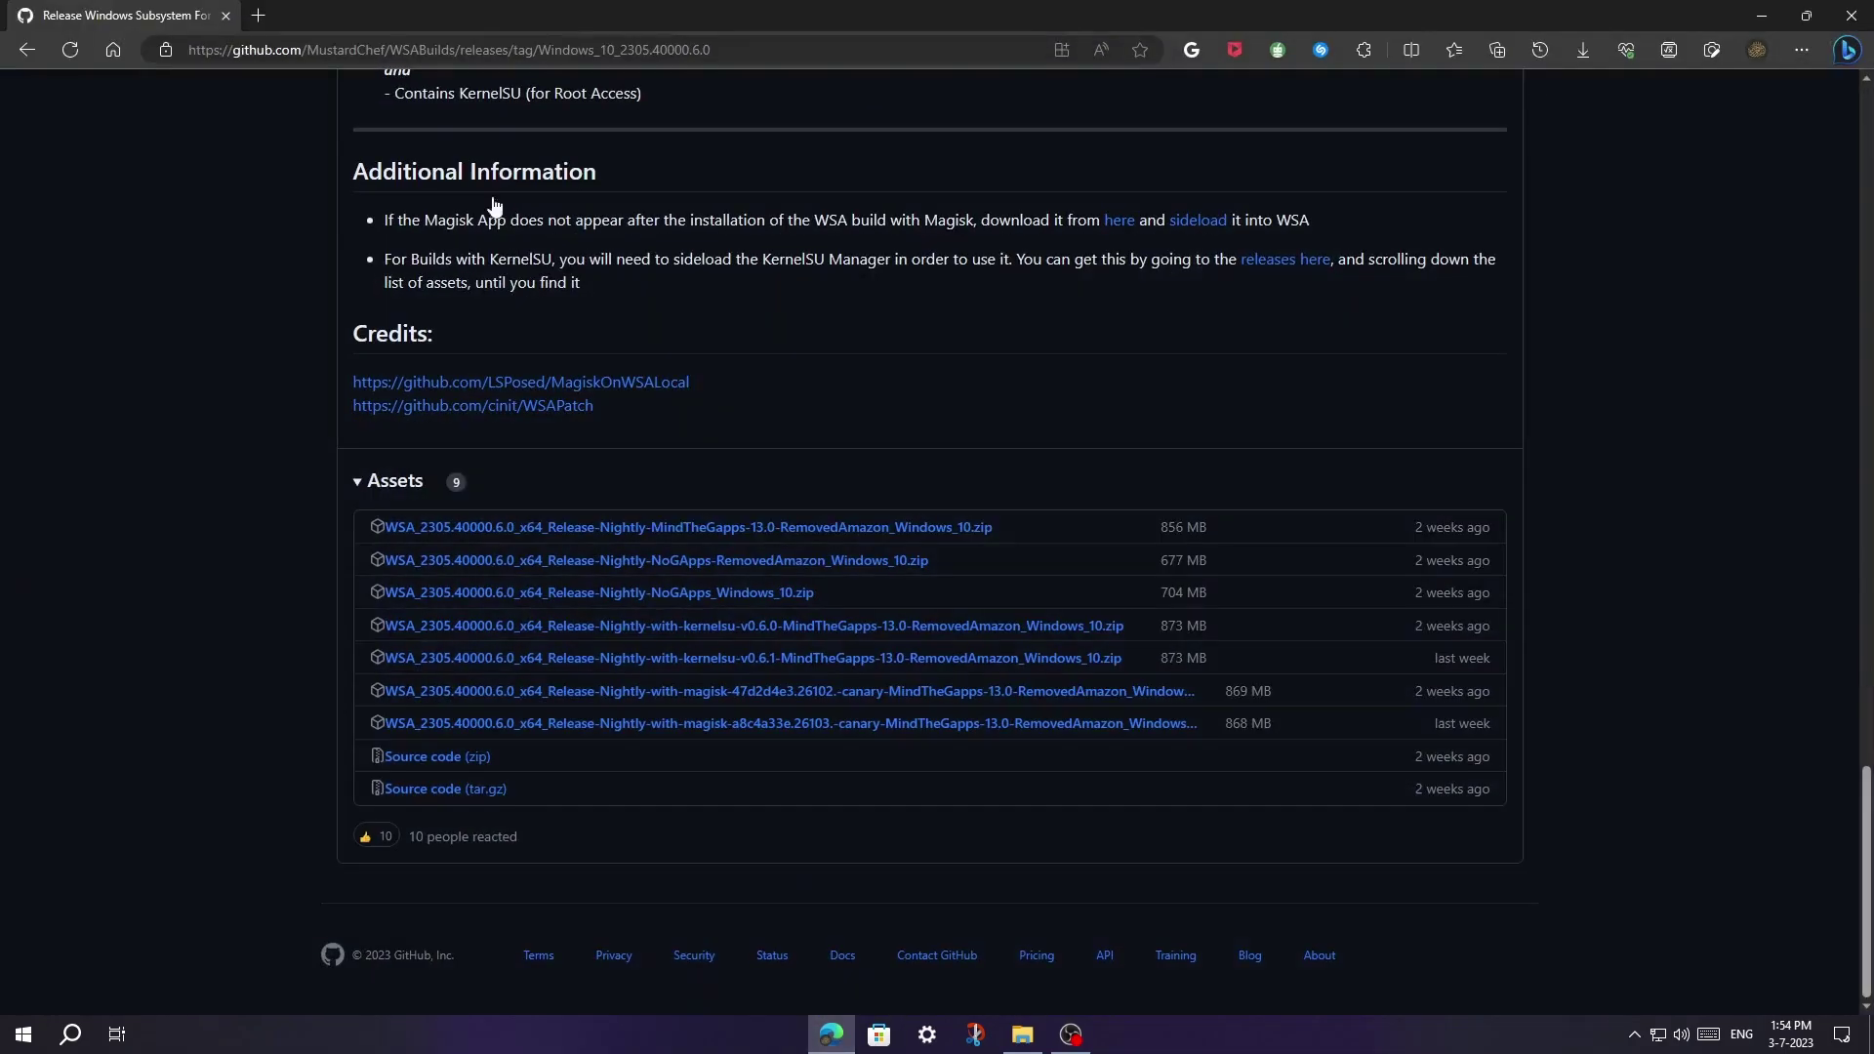
key("ctrl+t")
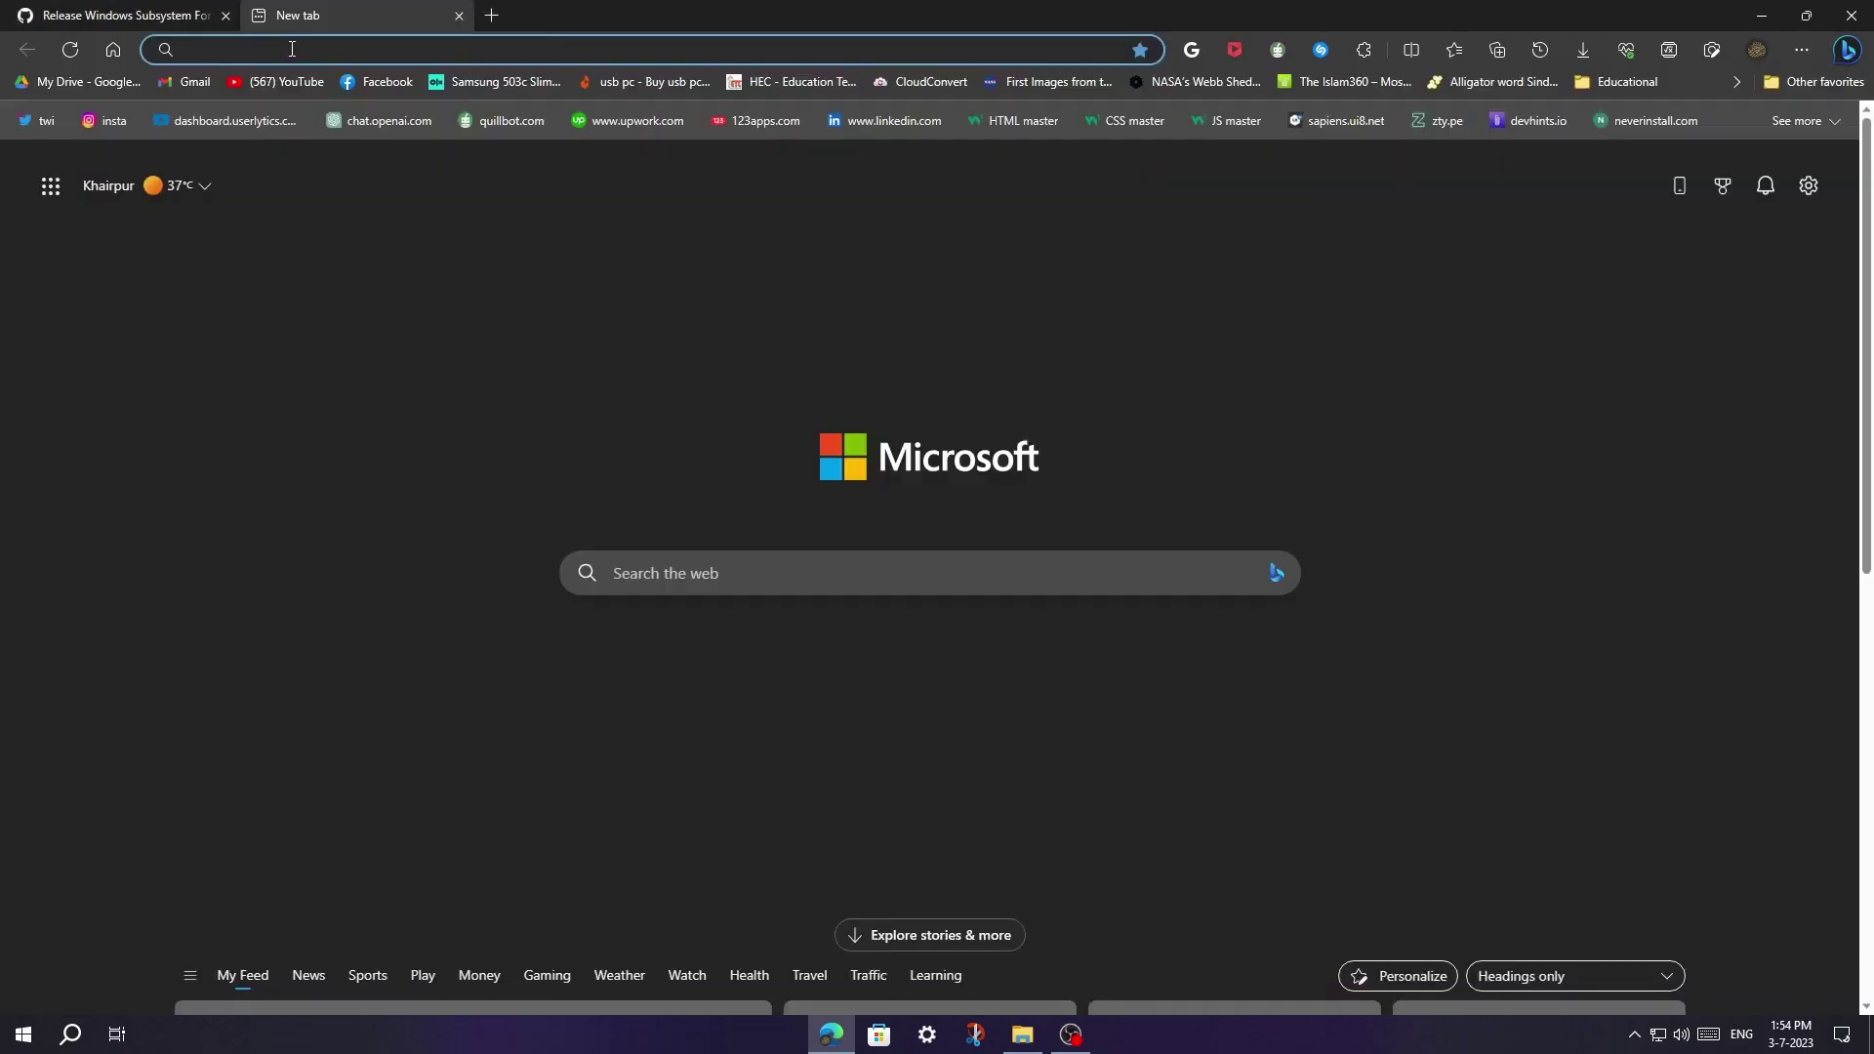
type("playstor")
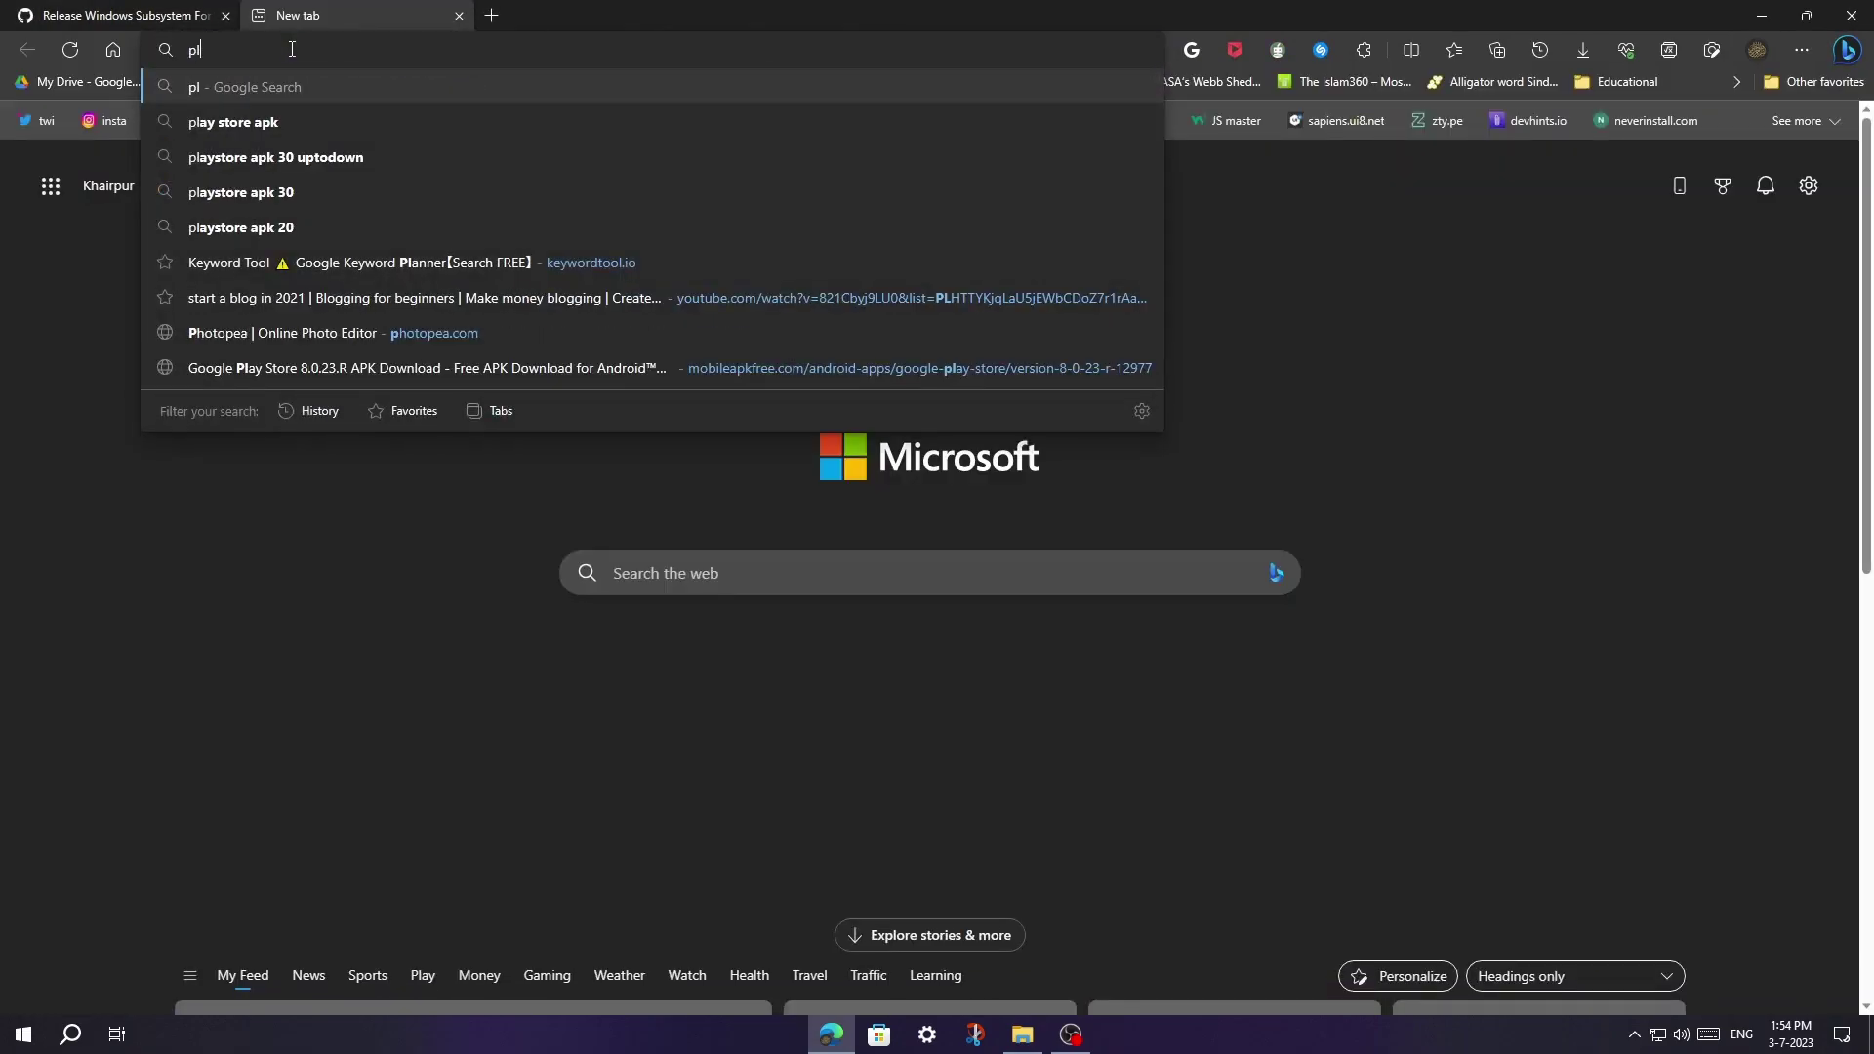
type("e apk")
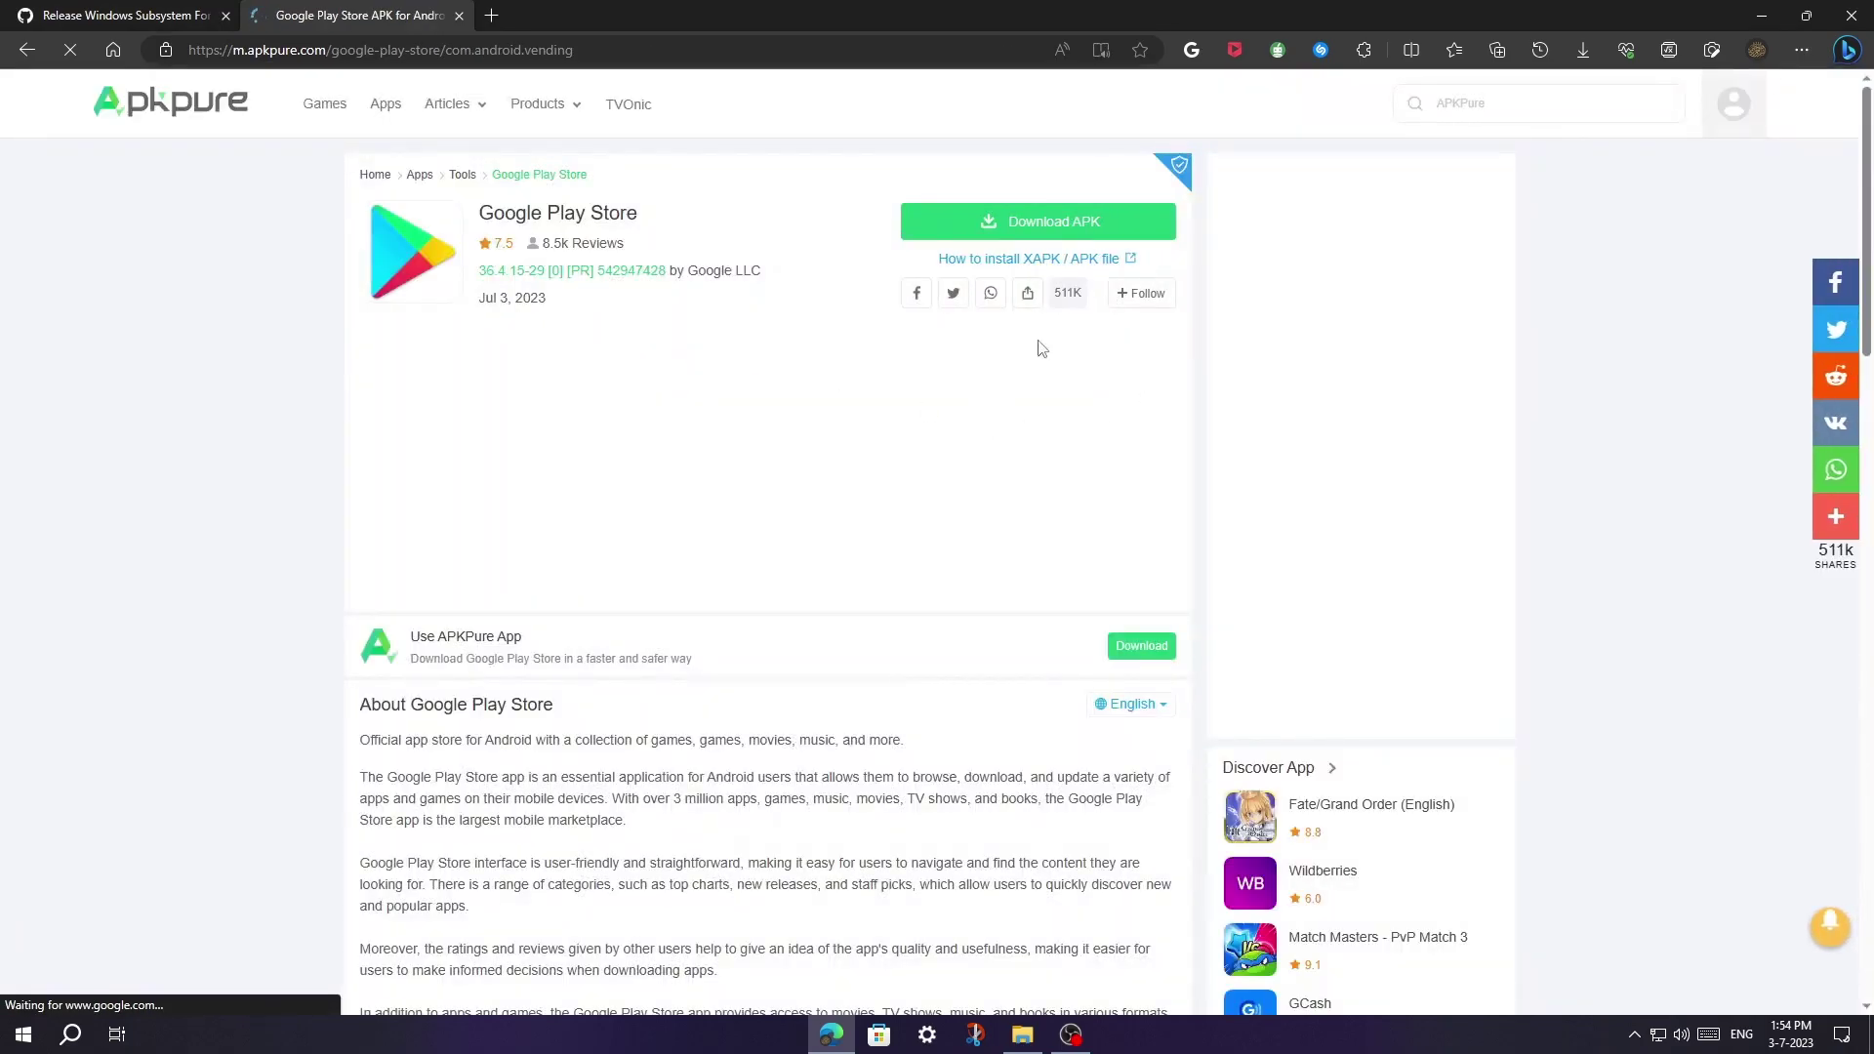
Download the 55.0 MB Google Play Store APK from APKPure through IDM
left_click(1024, 219)
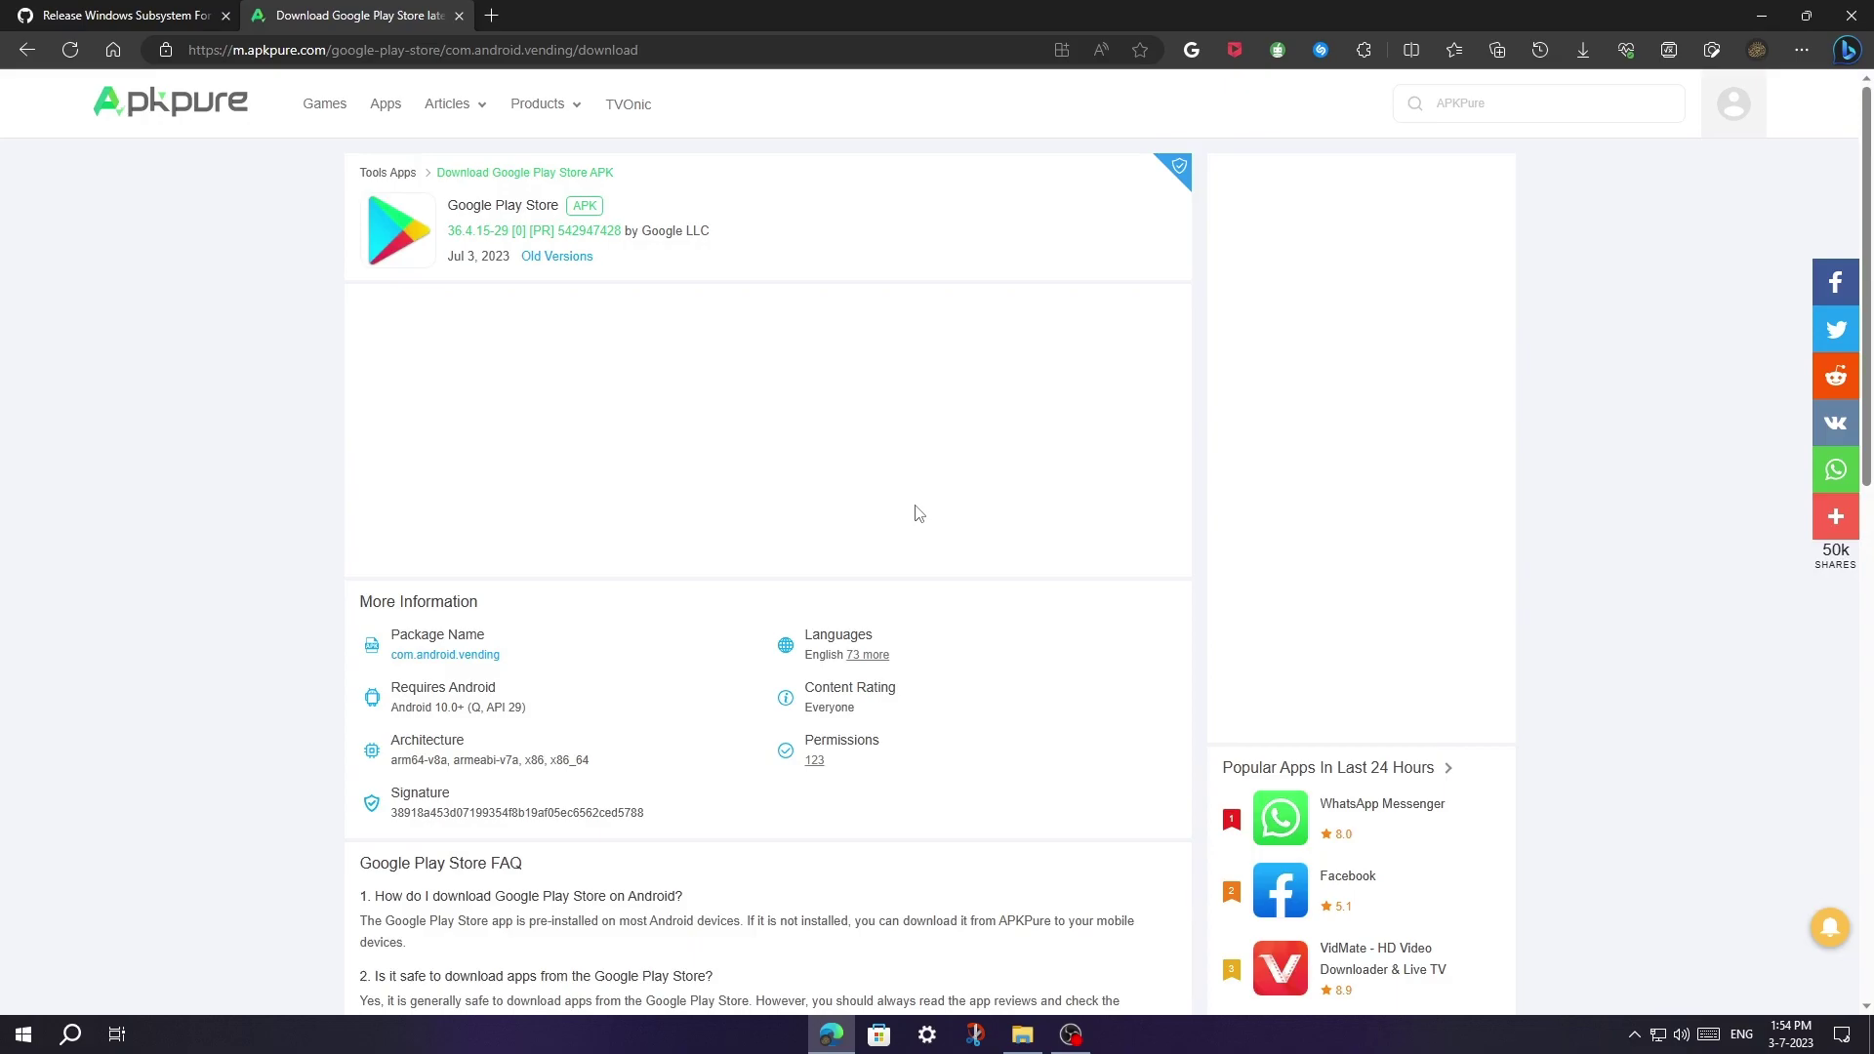
scroll(917, 512, "down", 8)
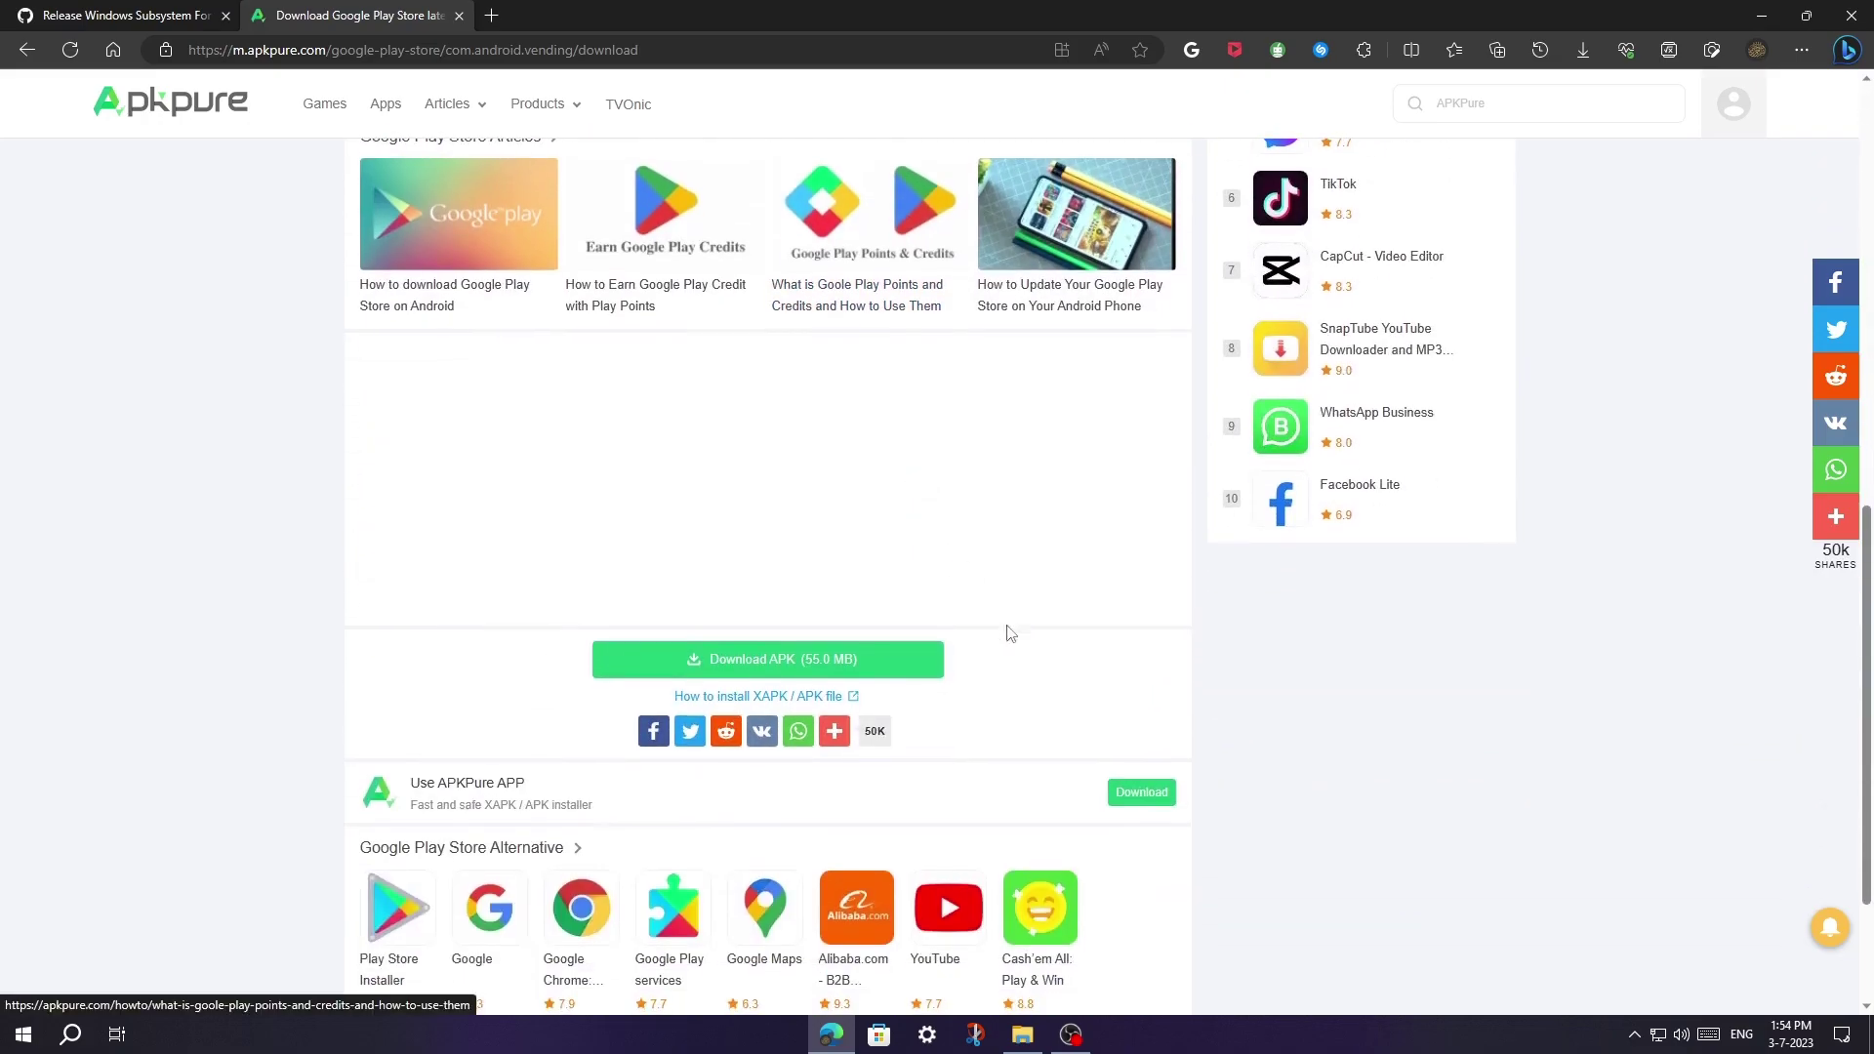
left_click(796, 673)
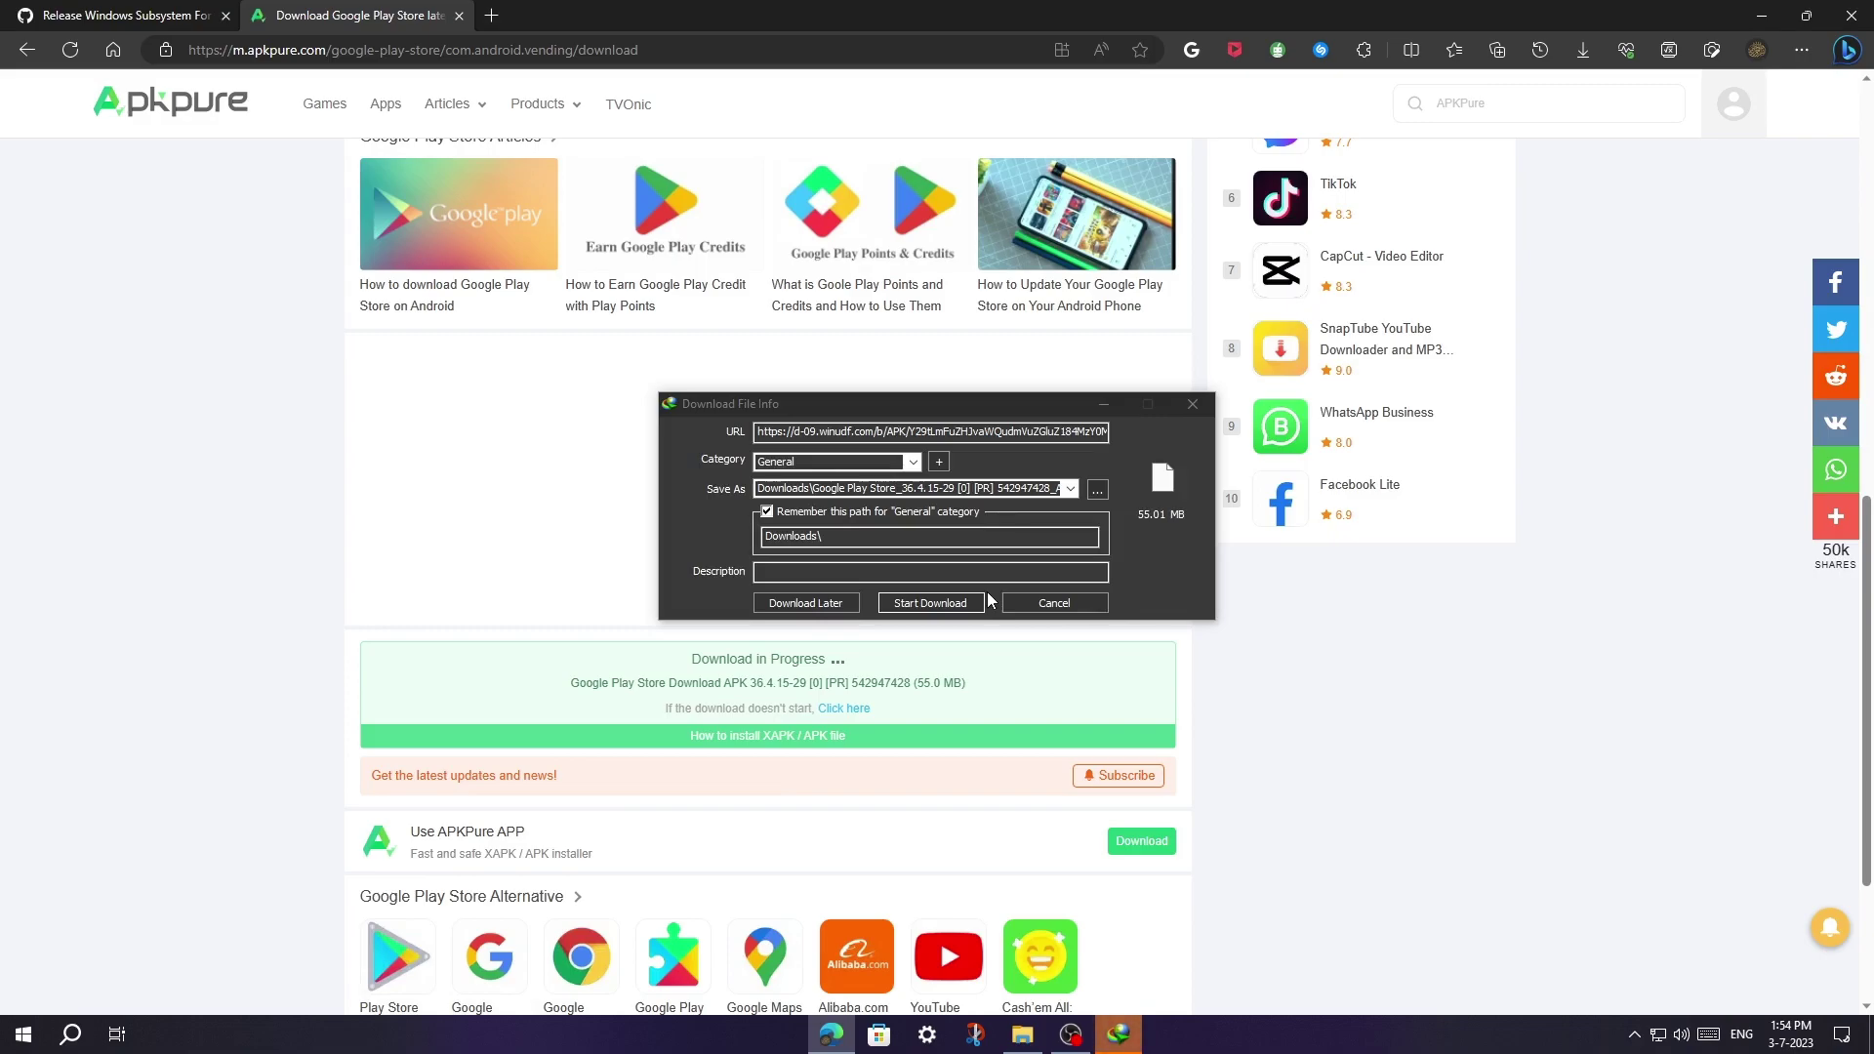
left_click(948, 603)
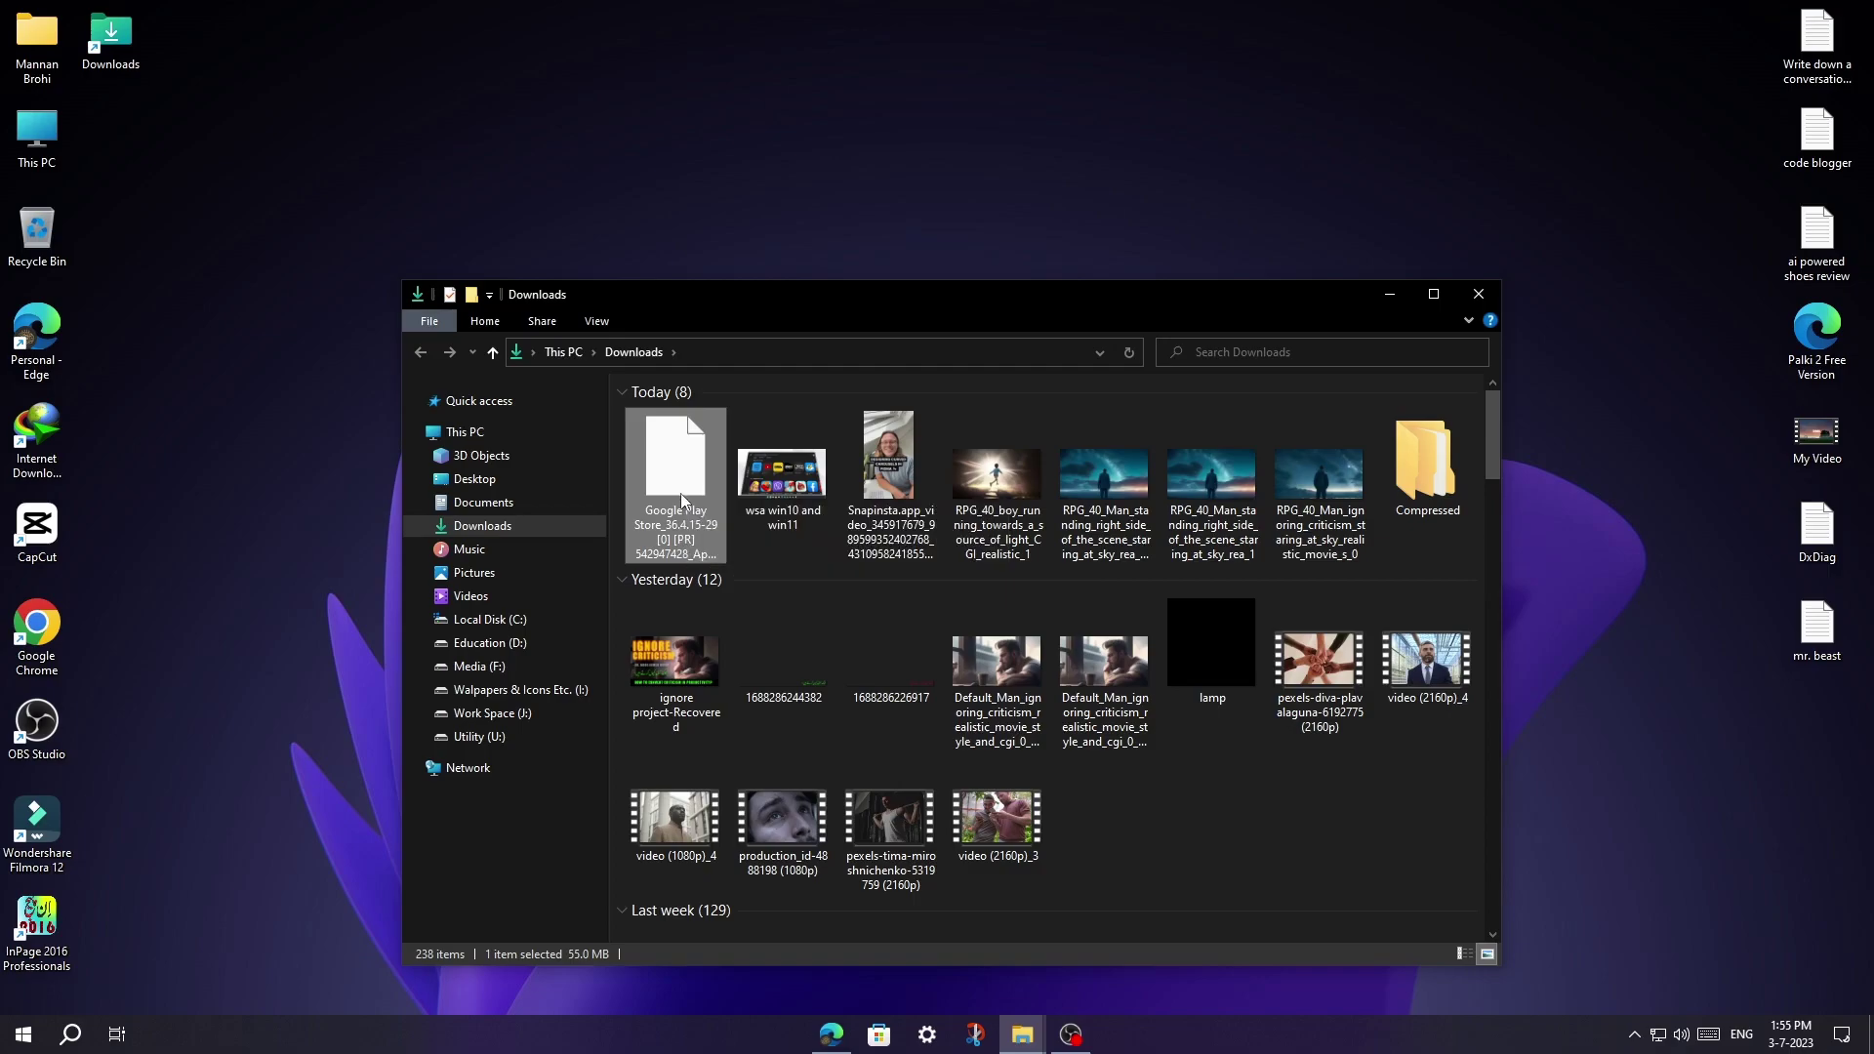
Move the Google Play Store APK from Downloads onto the desktop and minimize Explorer
left_click_drag(681, 494, 1130, 103)
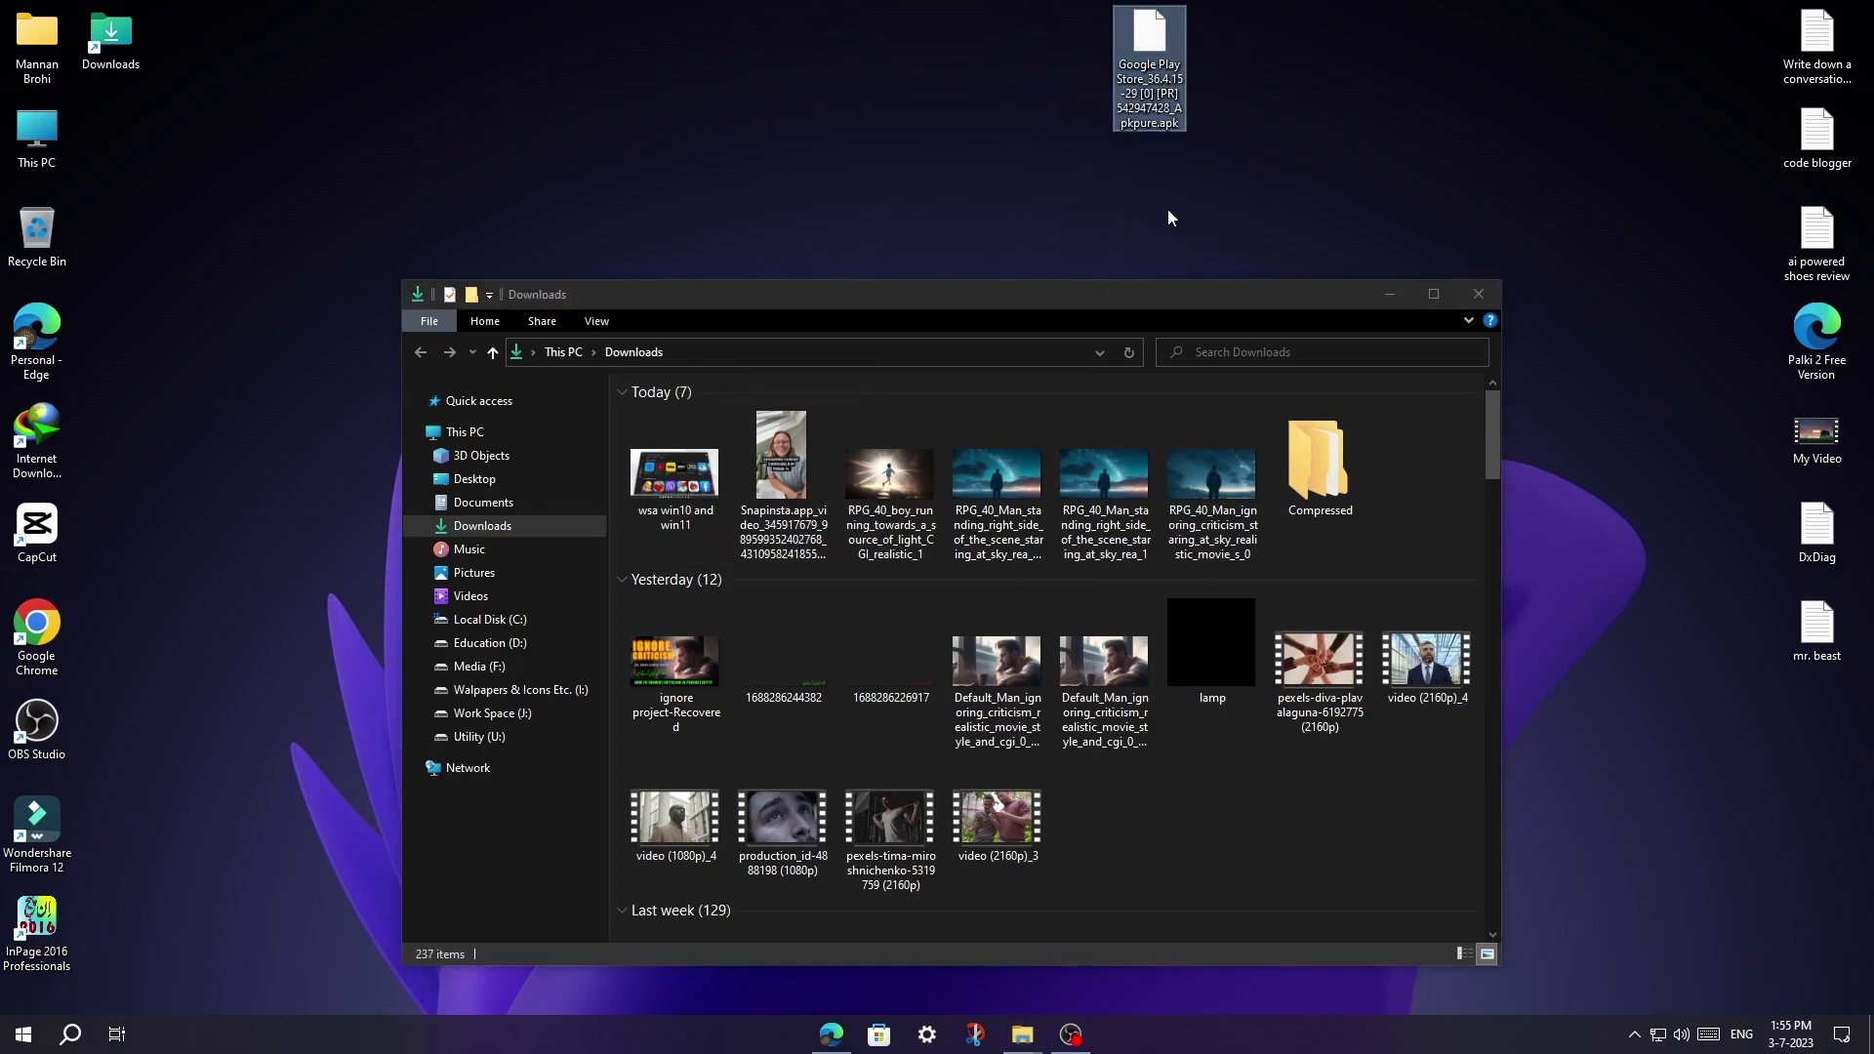
left_click(1390, 295)
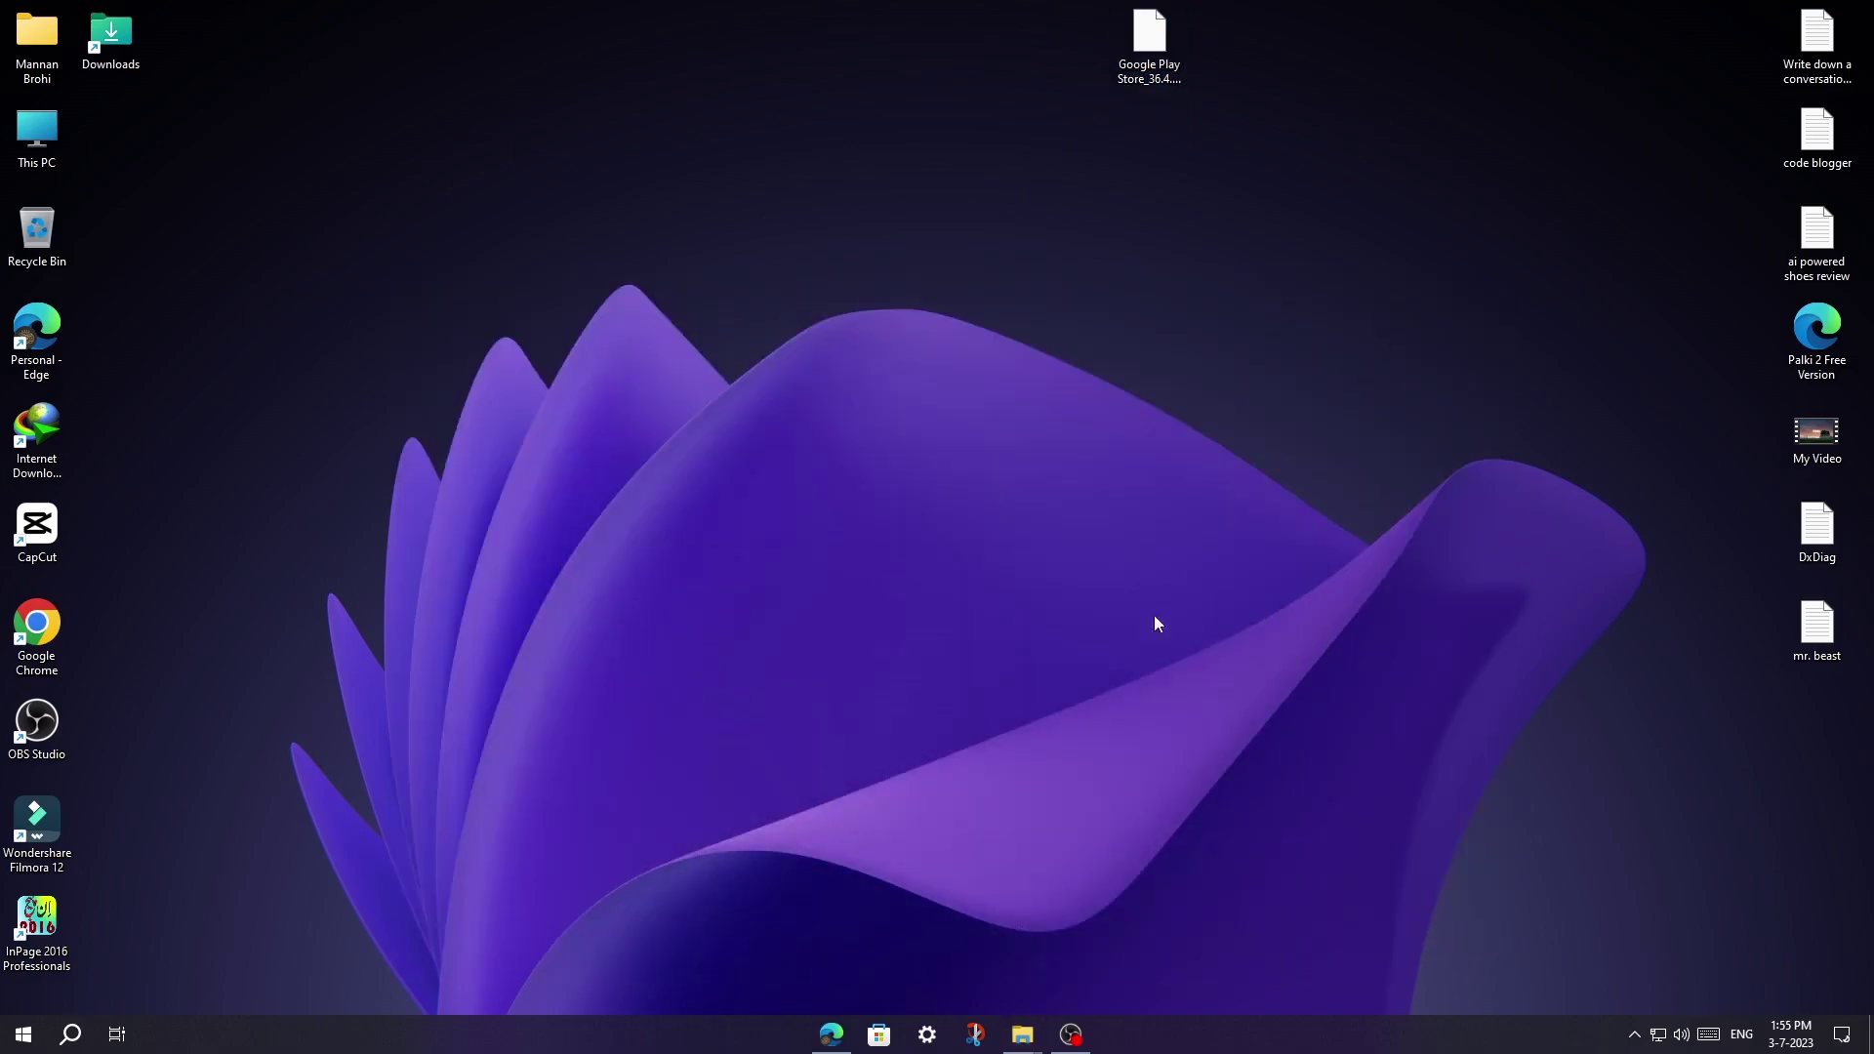
Search the Microsoft Store for 'wsa tool'
left_click(878, 1034)
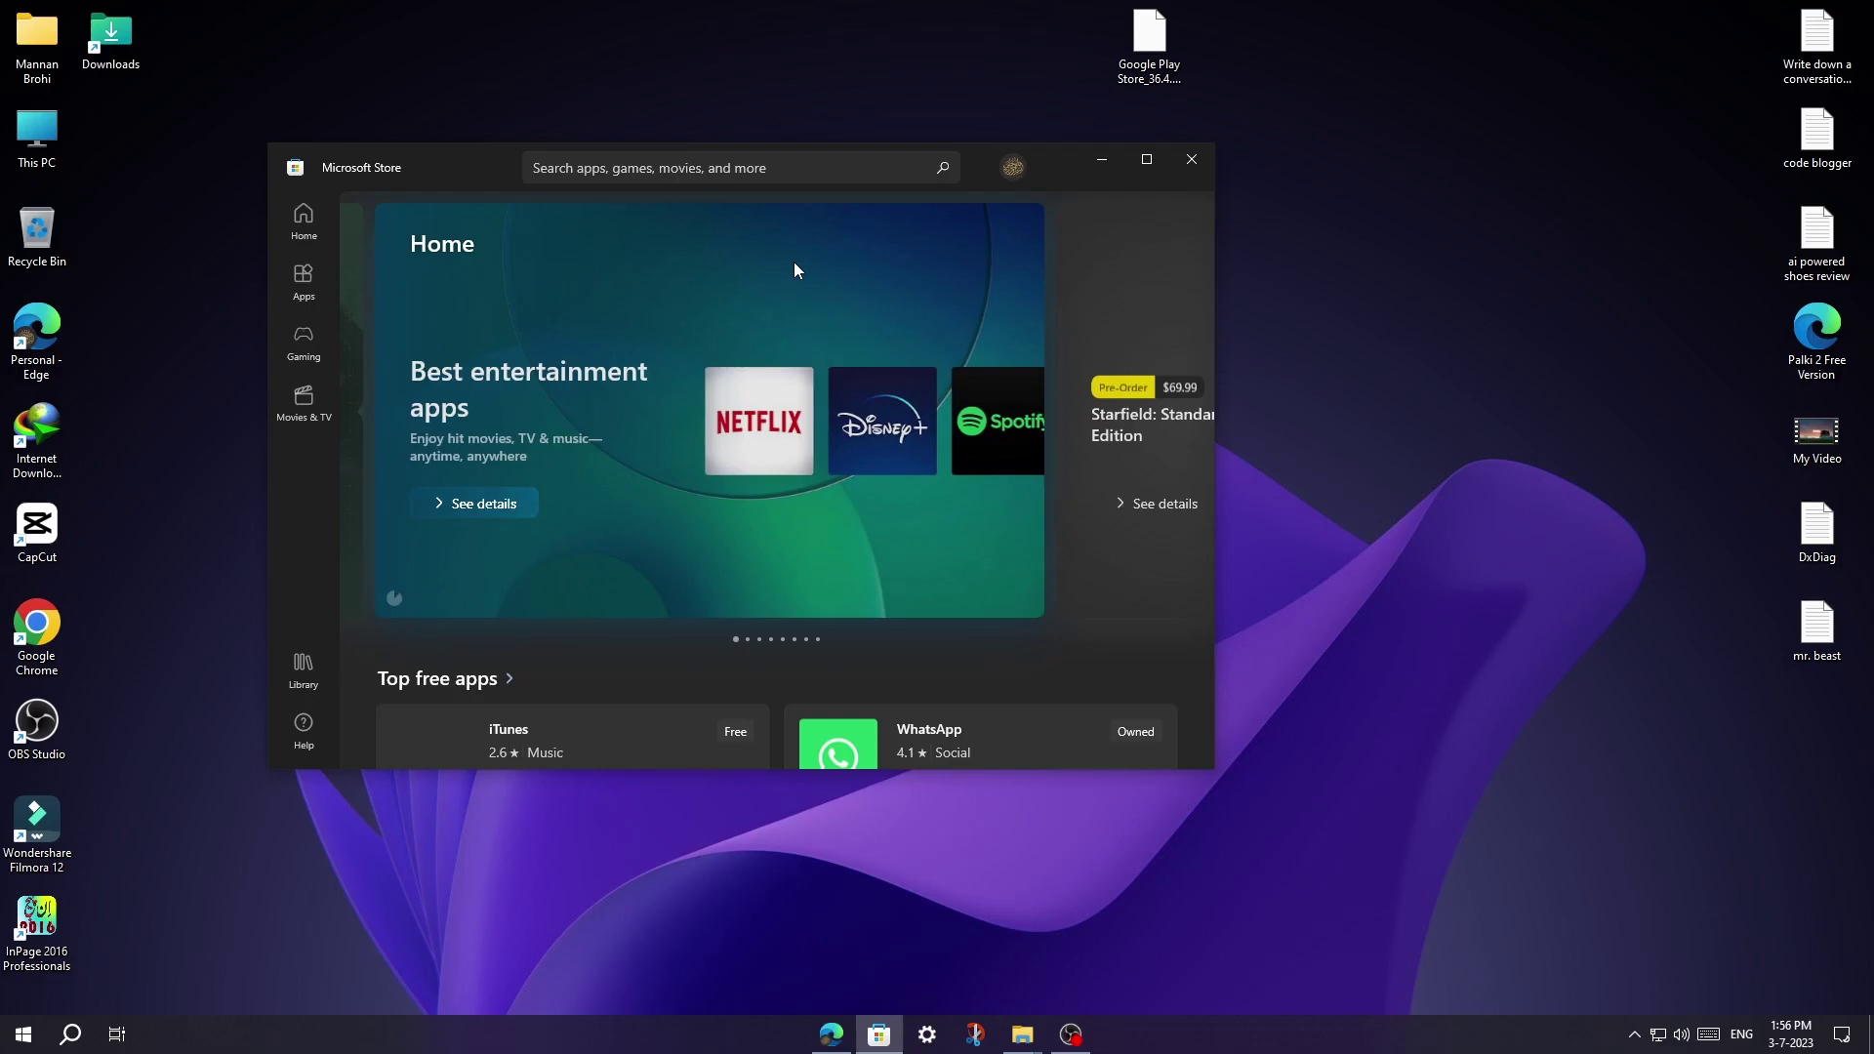
left_click(687, 177)
type("wsa too")
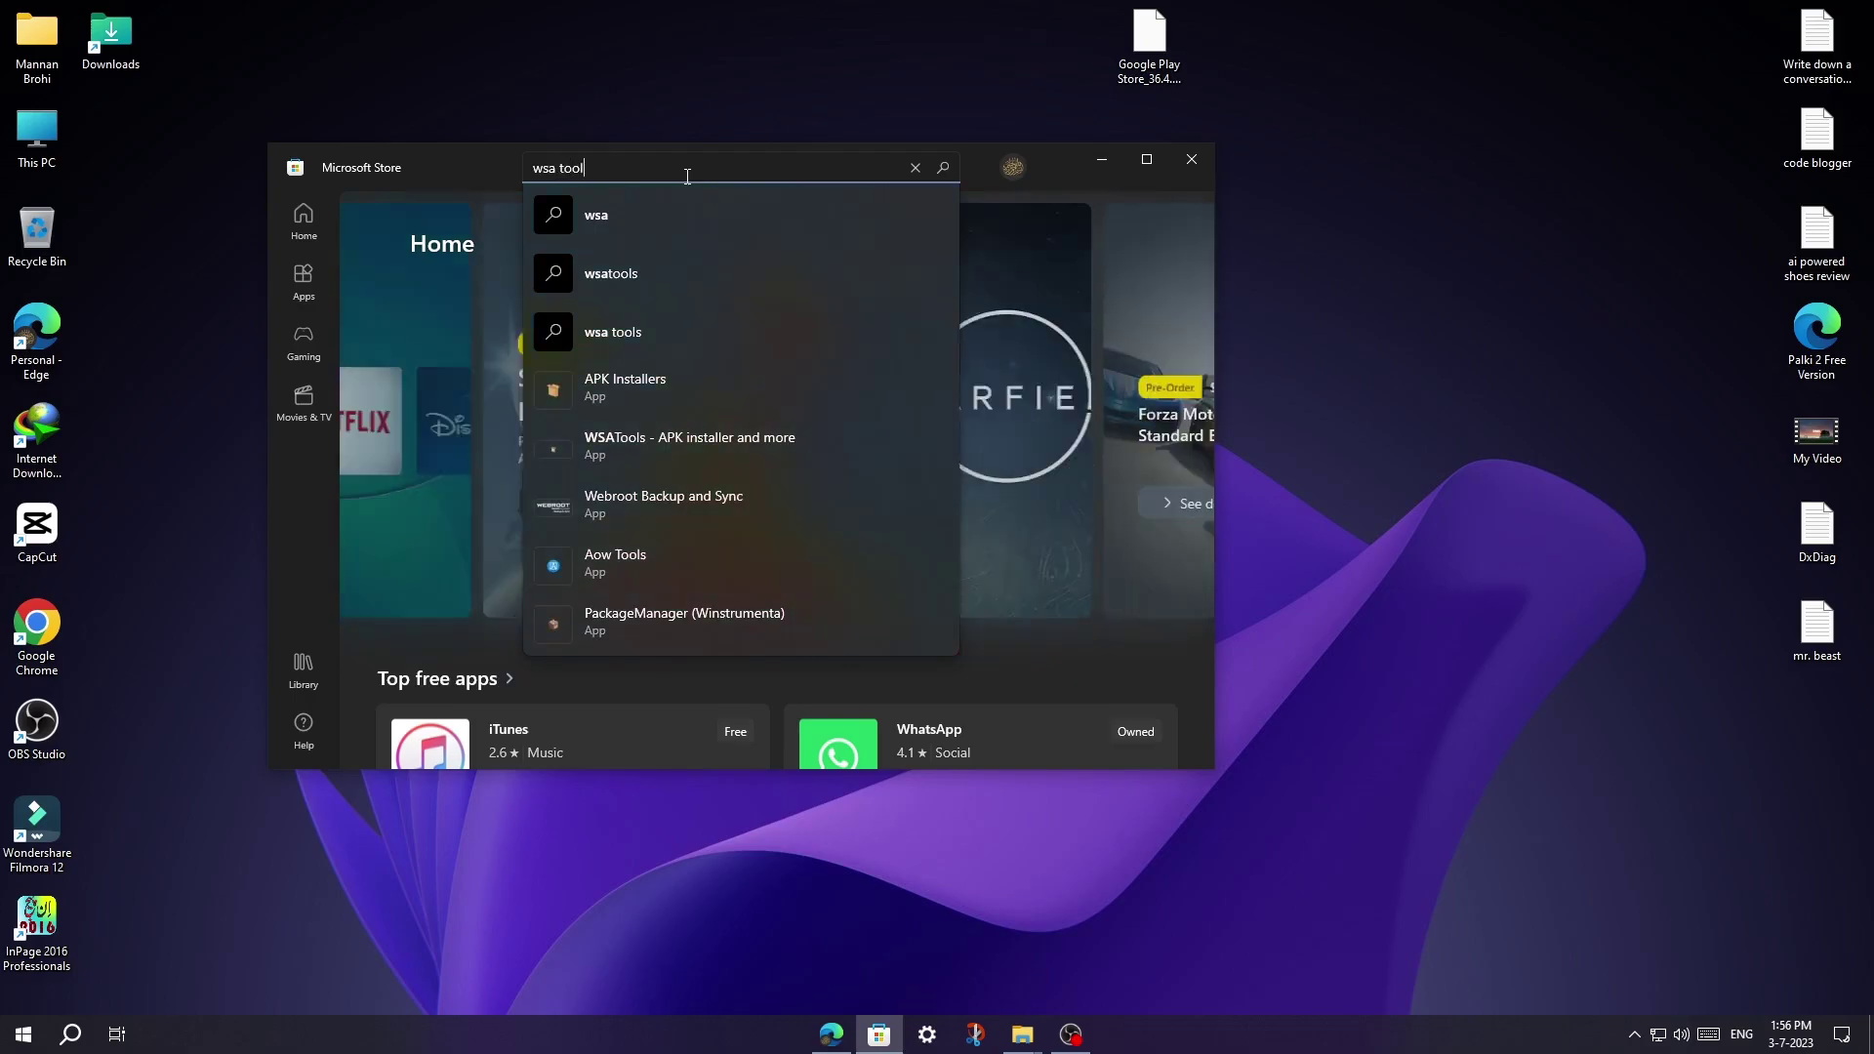
type("l")
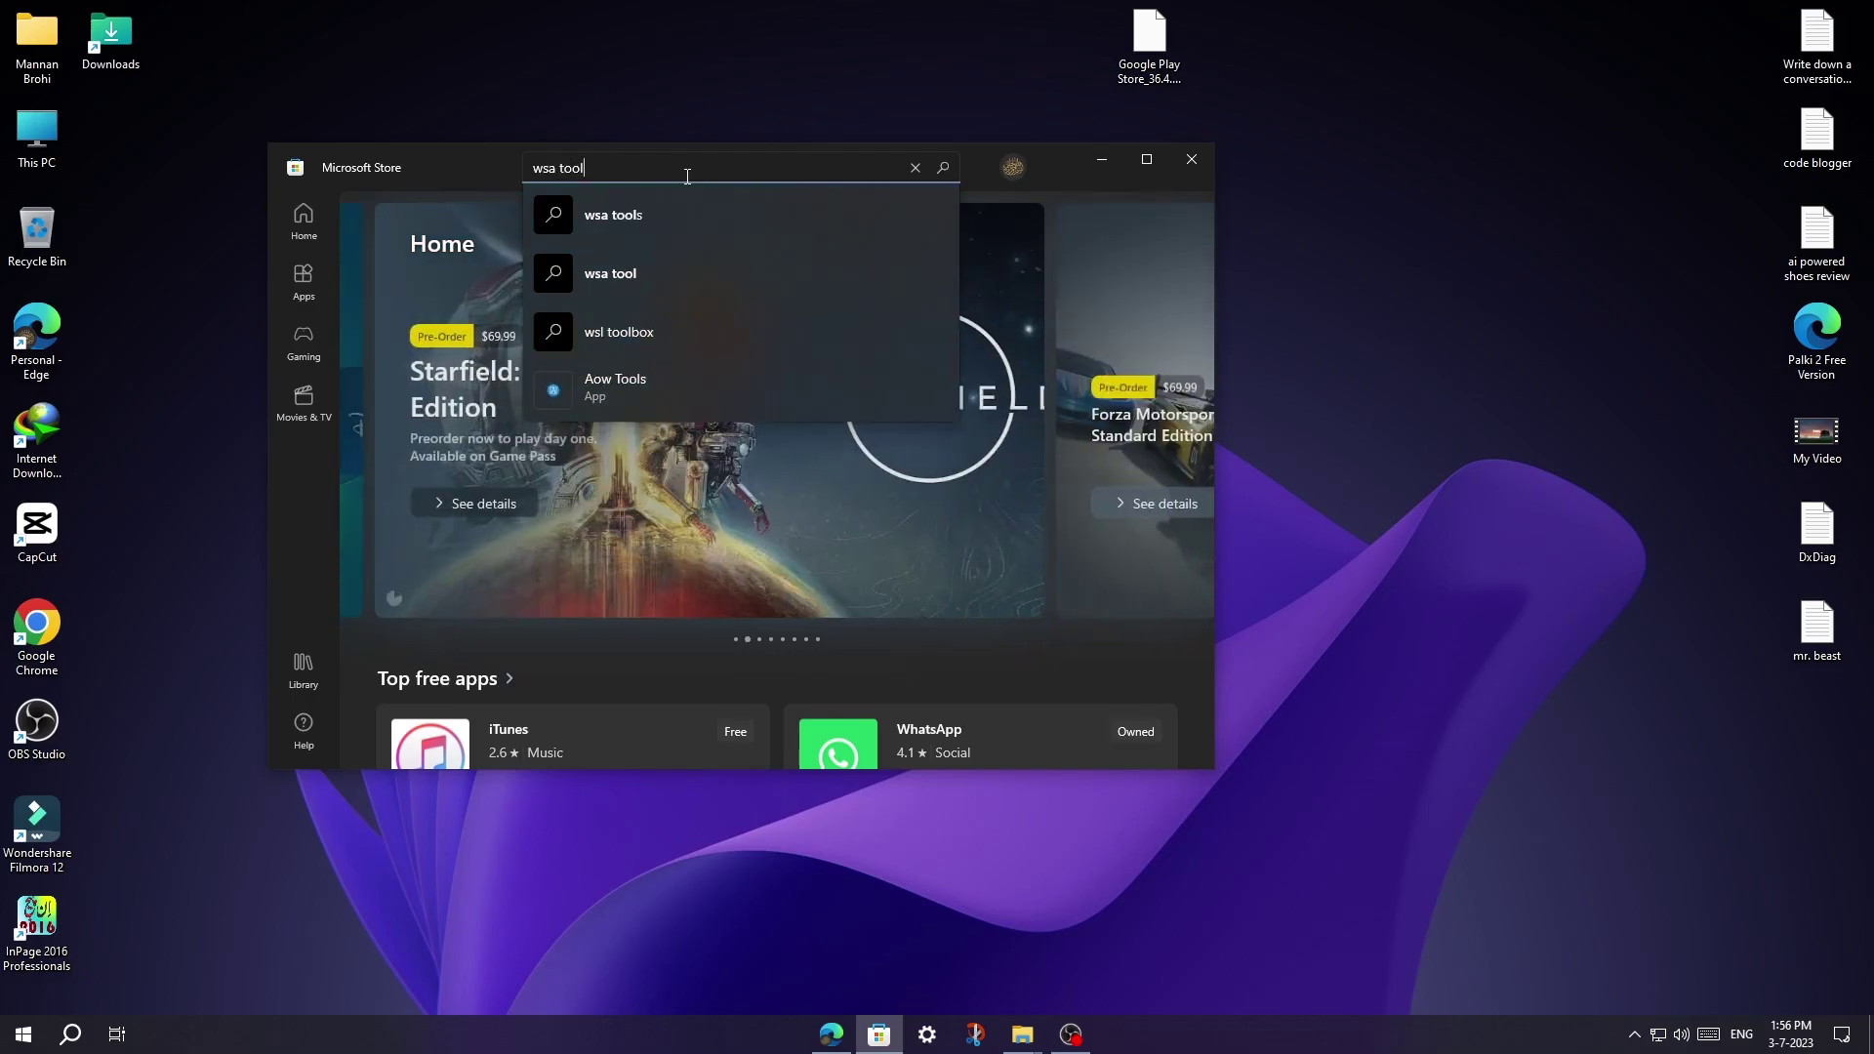
key("Return")
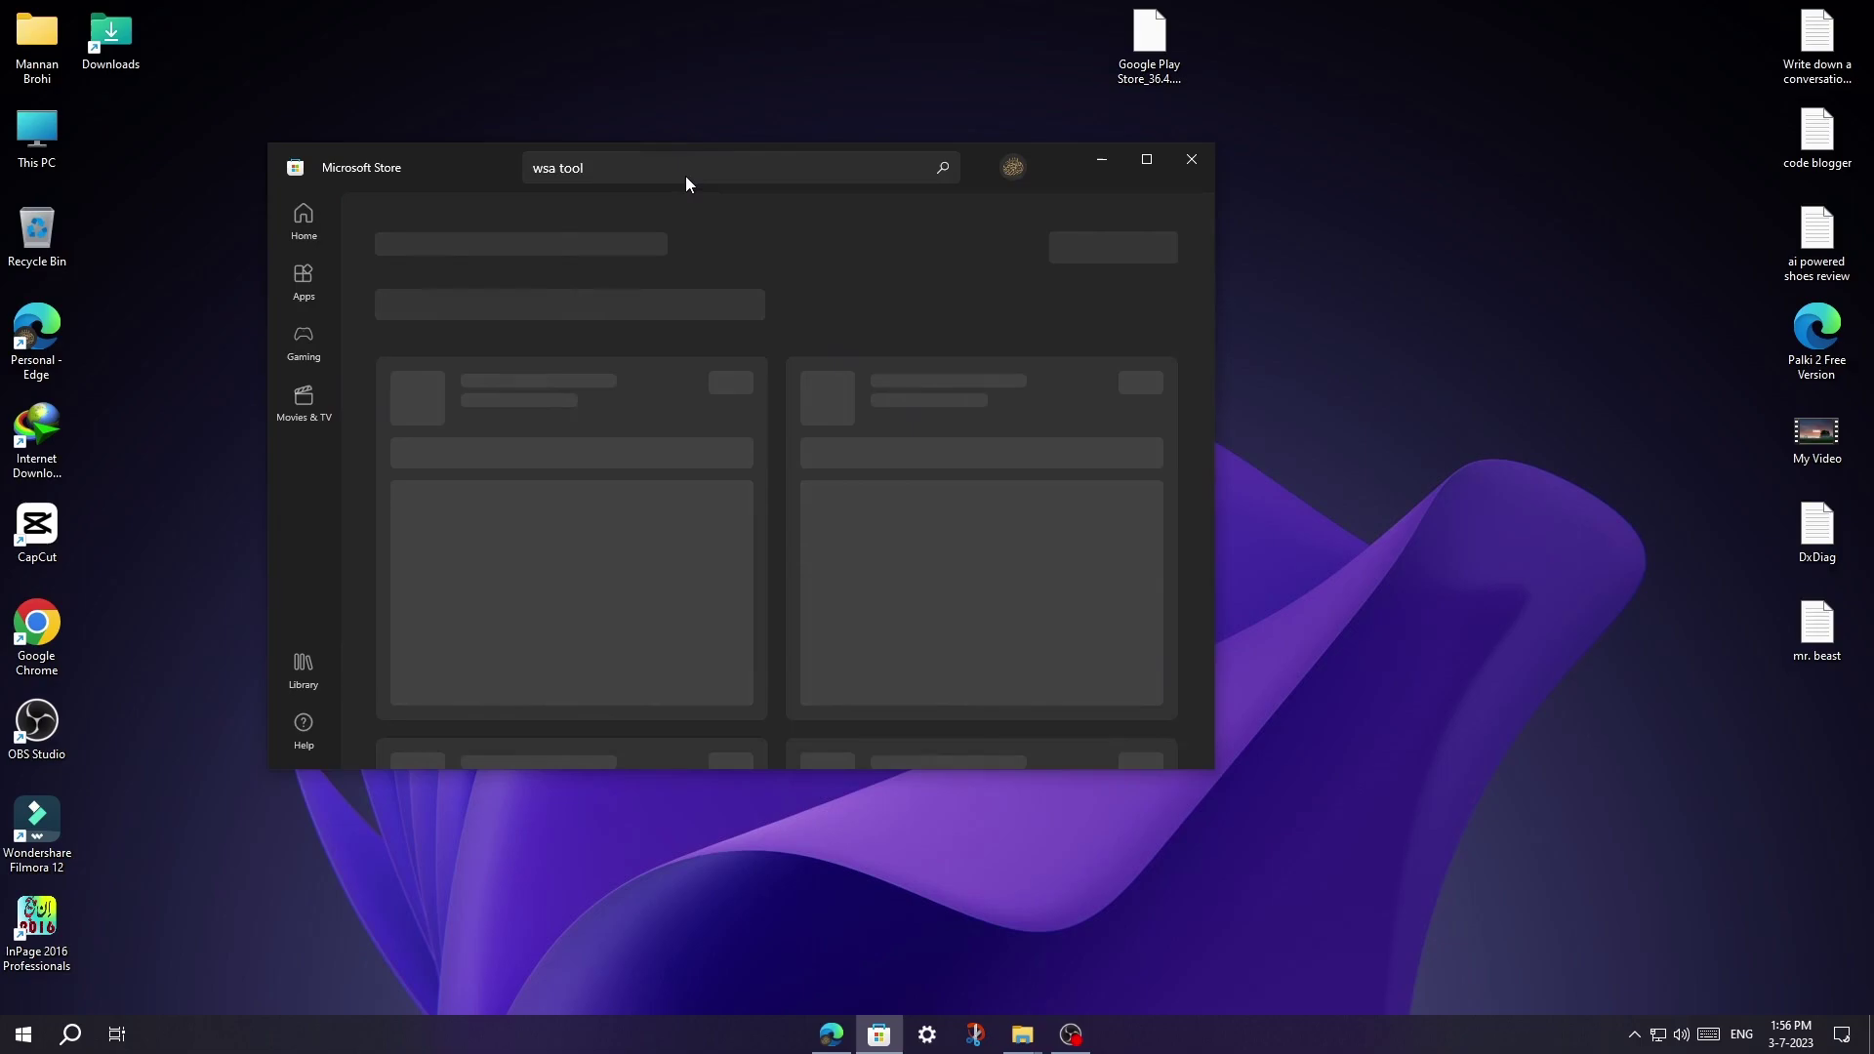
Open the APK Installers result and start installing it
scroll(662, 315, "down", 3)
scroll(661, 316, "down", 3)
scroll(693, 367, "up", 2)
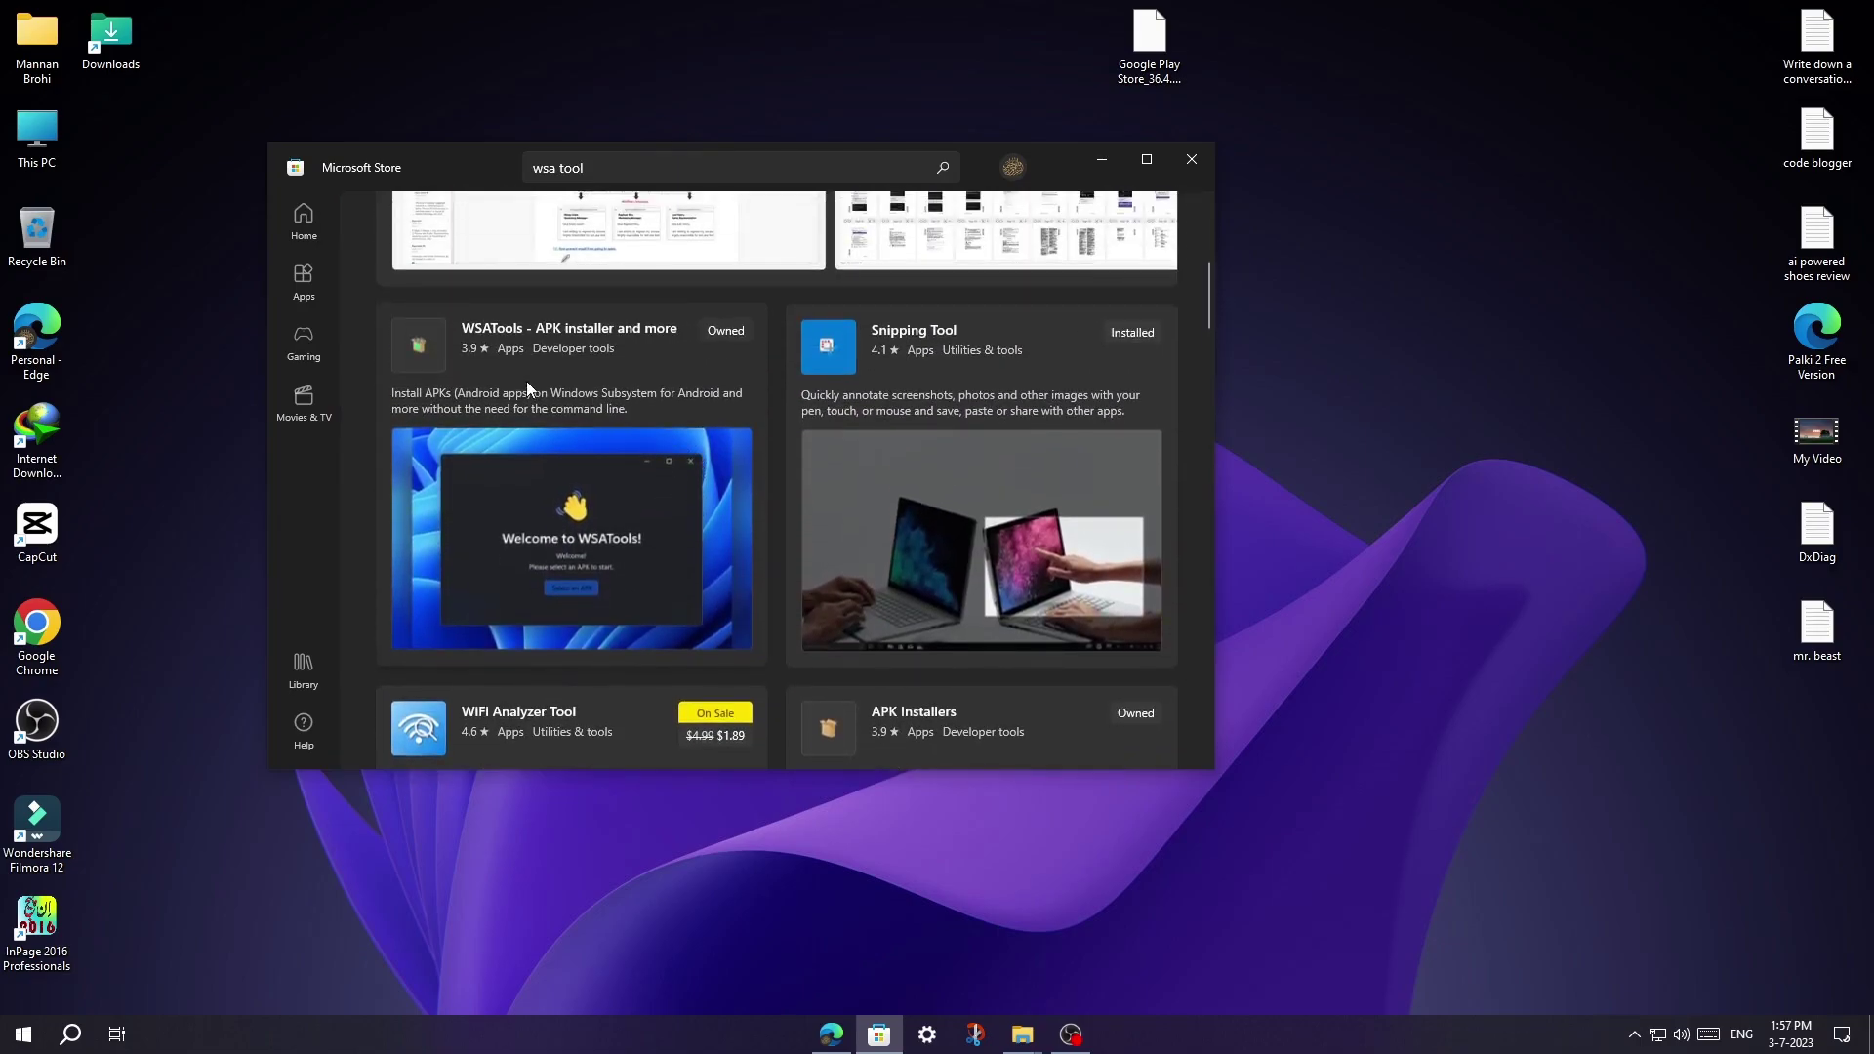
scroll(605, 408, "down", 4)
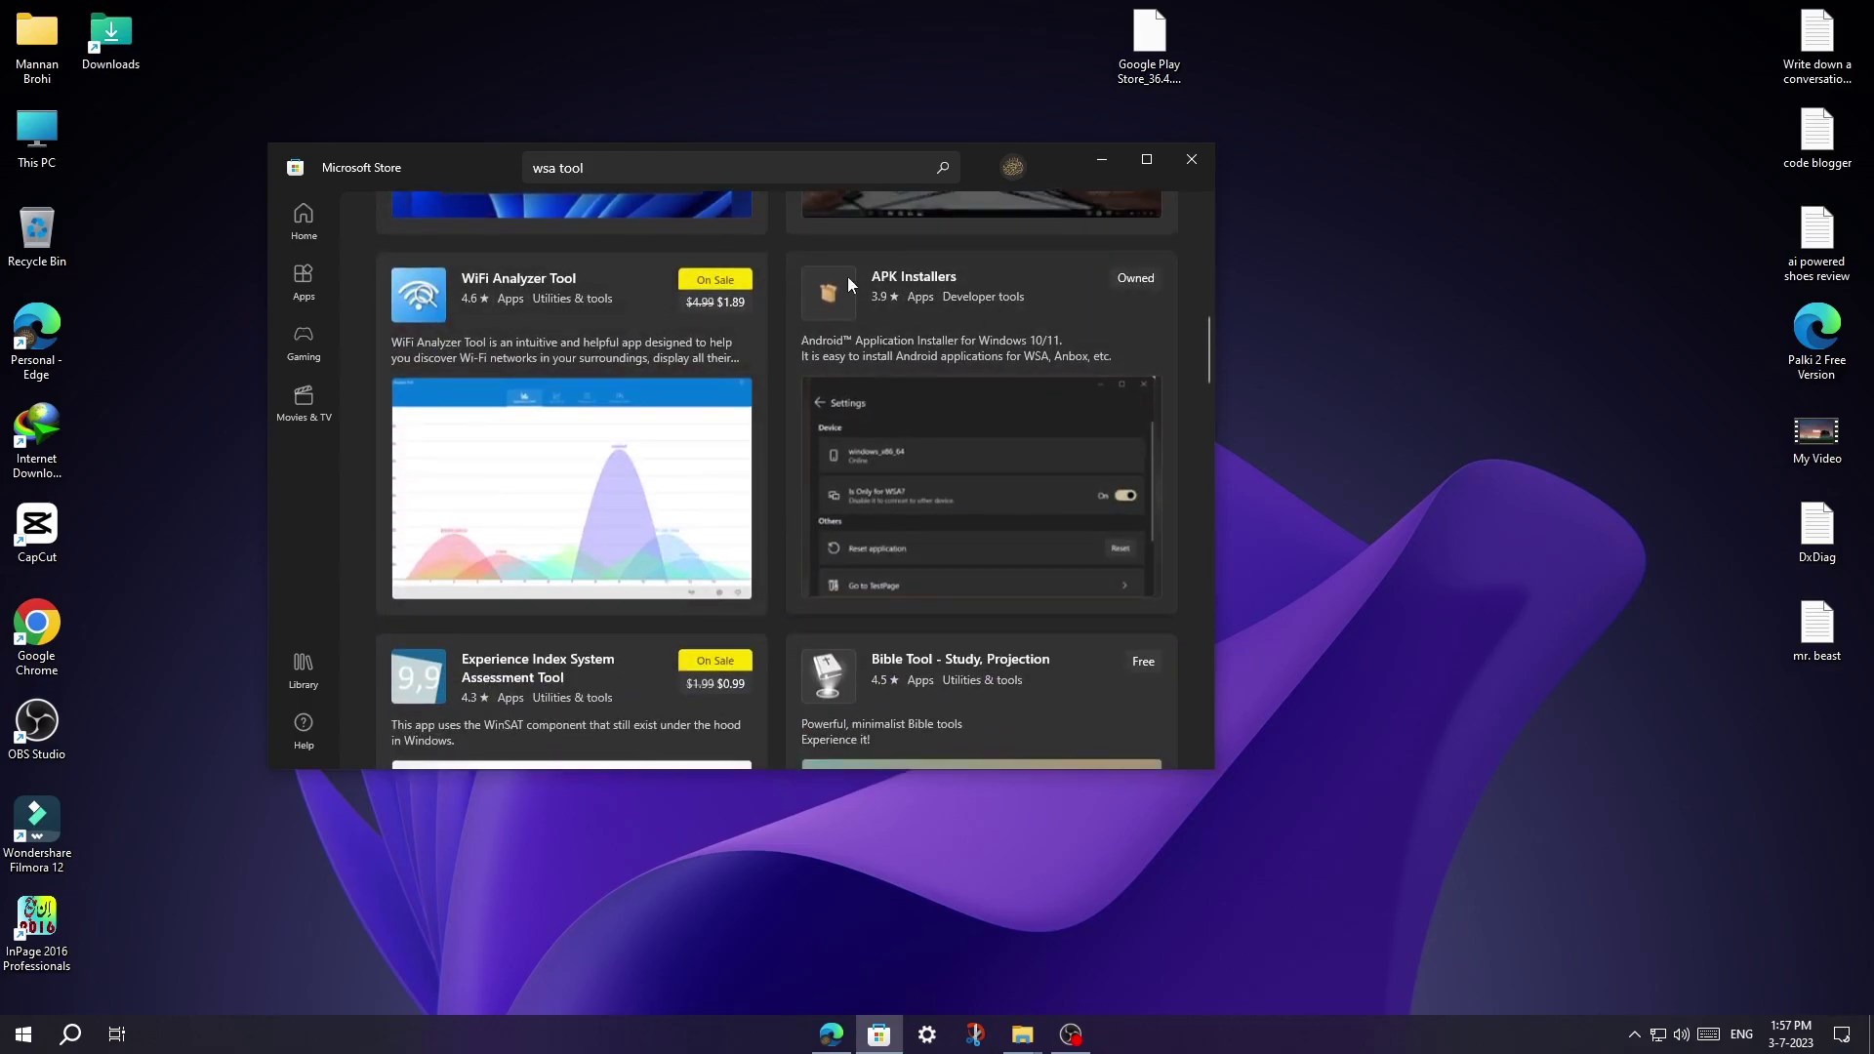
left_click(902, 283)
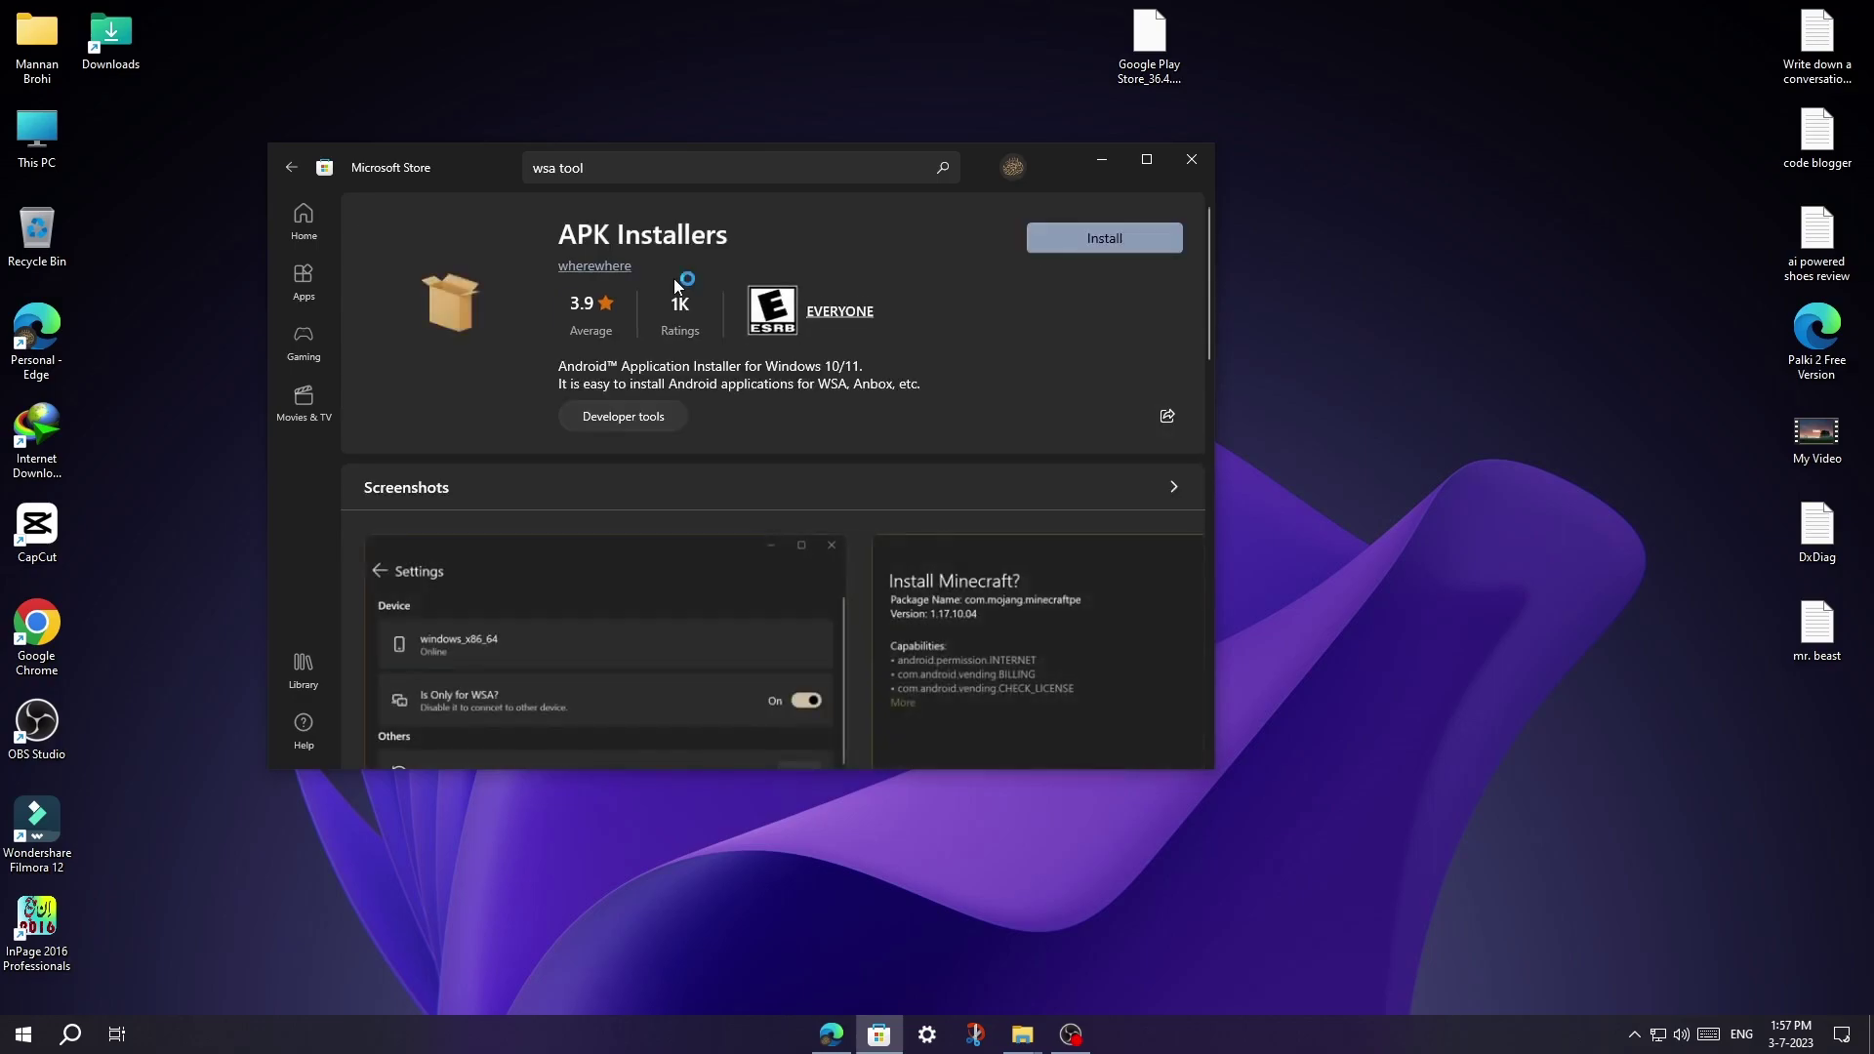
left_click(1121, 240)
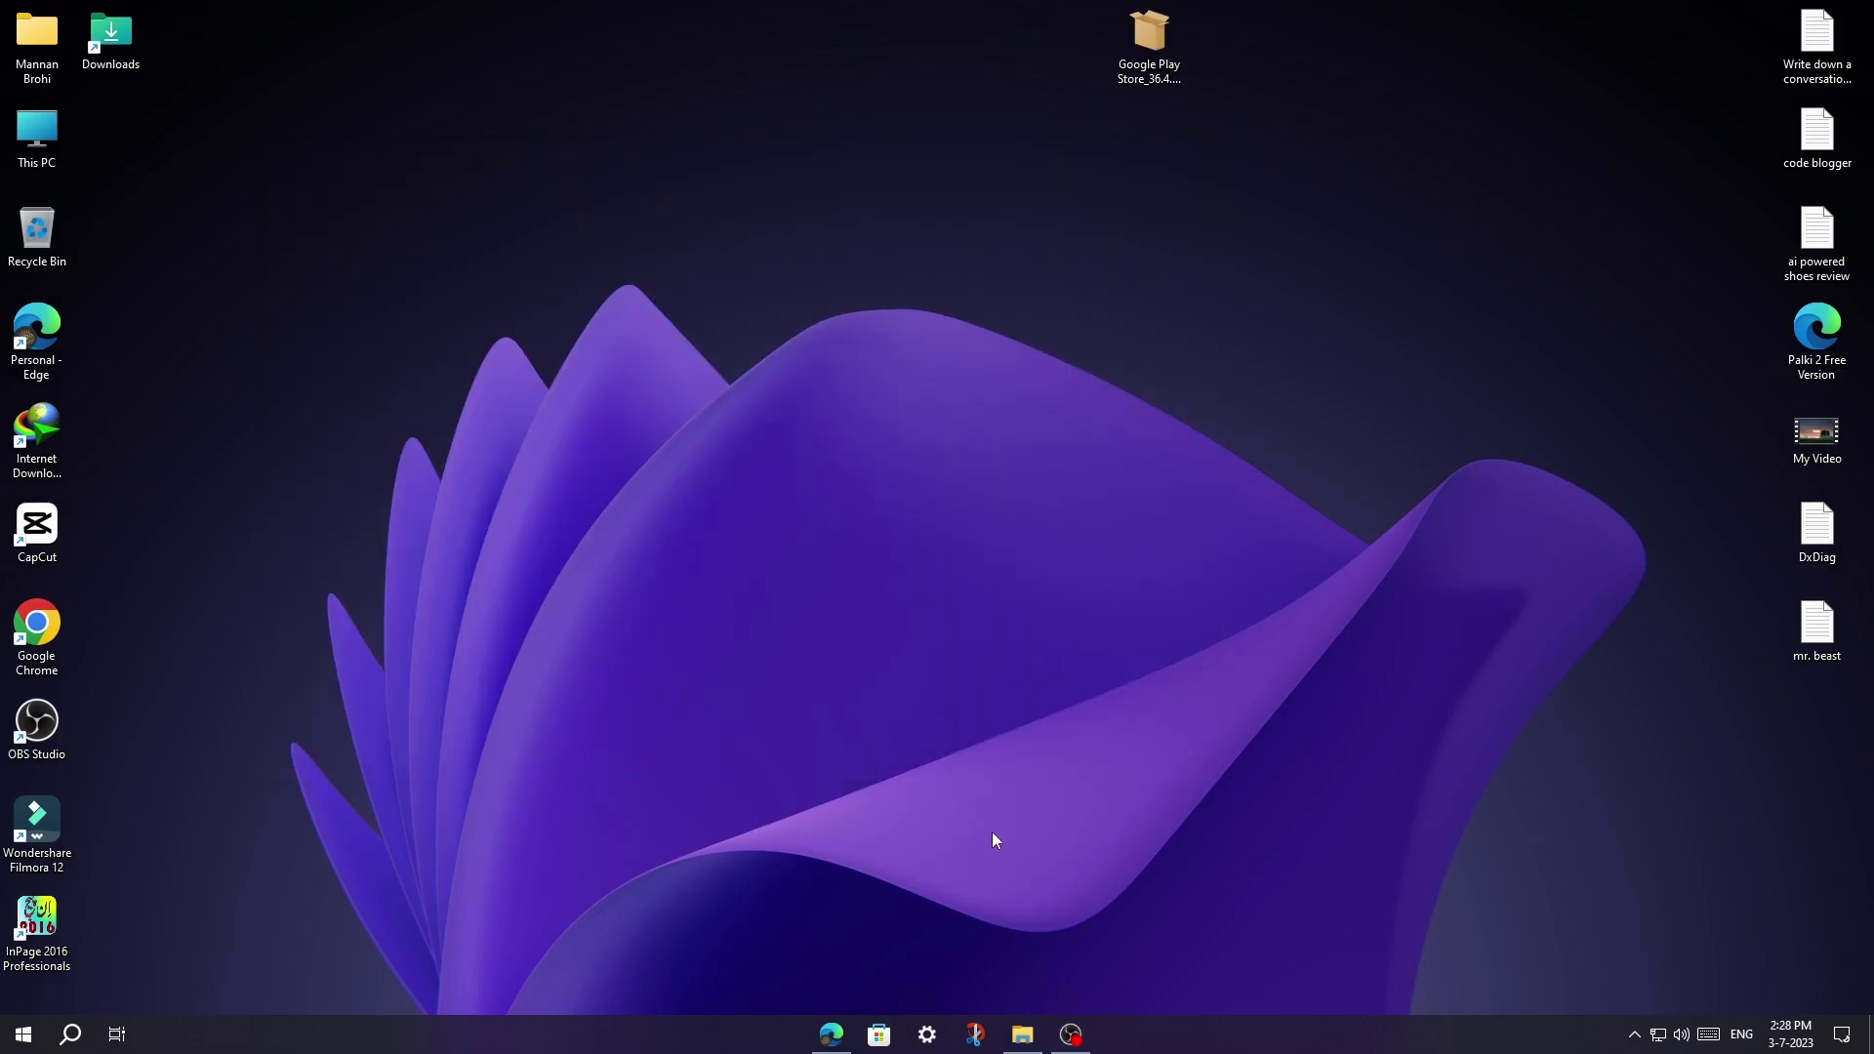
Confirm Developer Mode is On in Settings' For developers page, then close Settings
key("super+i")
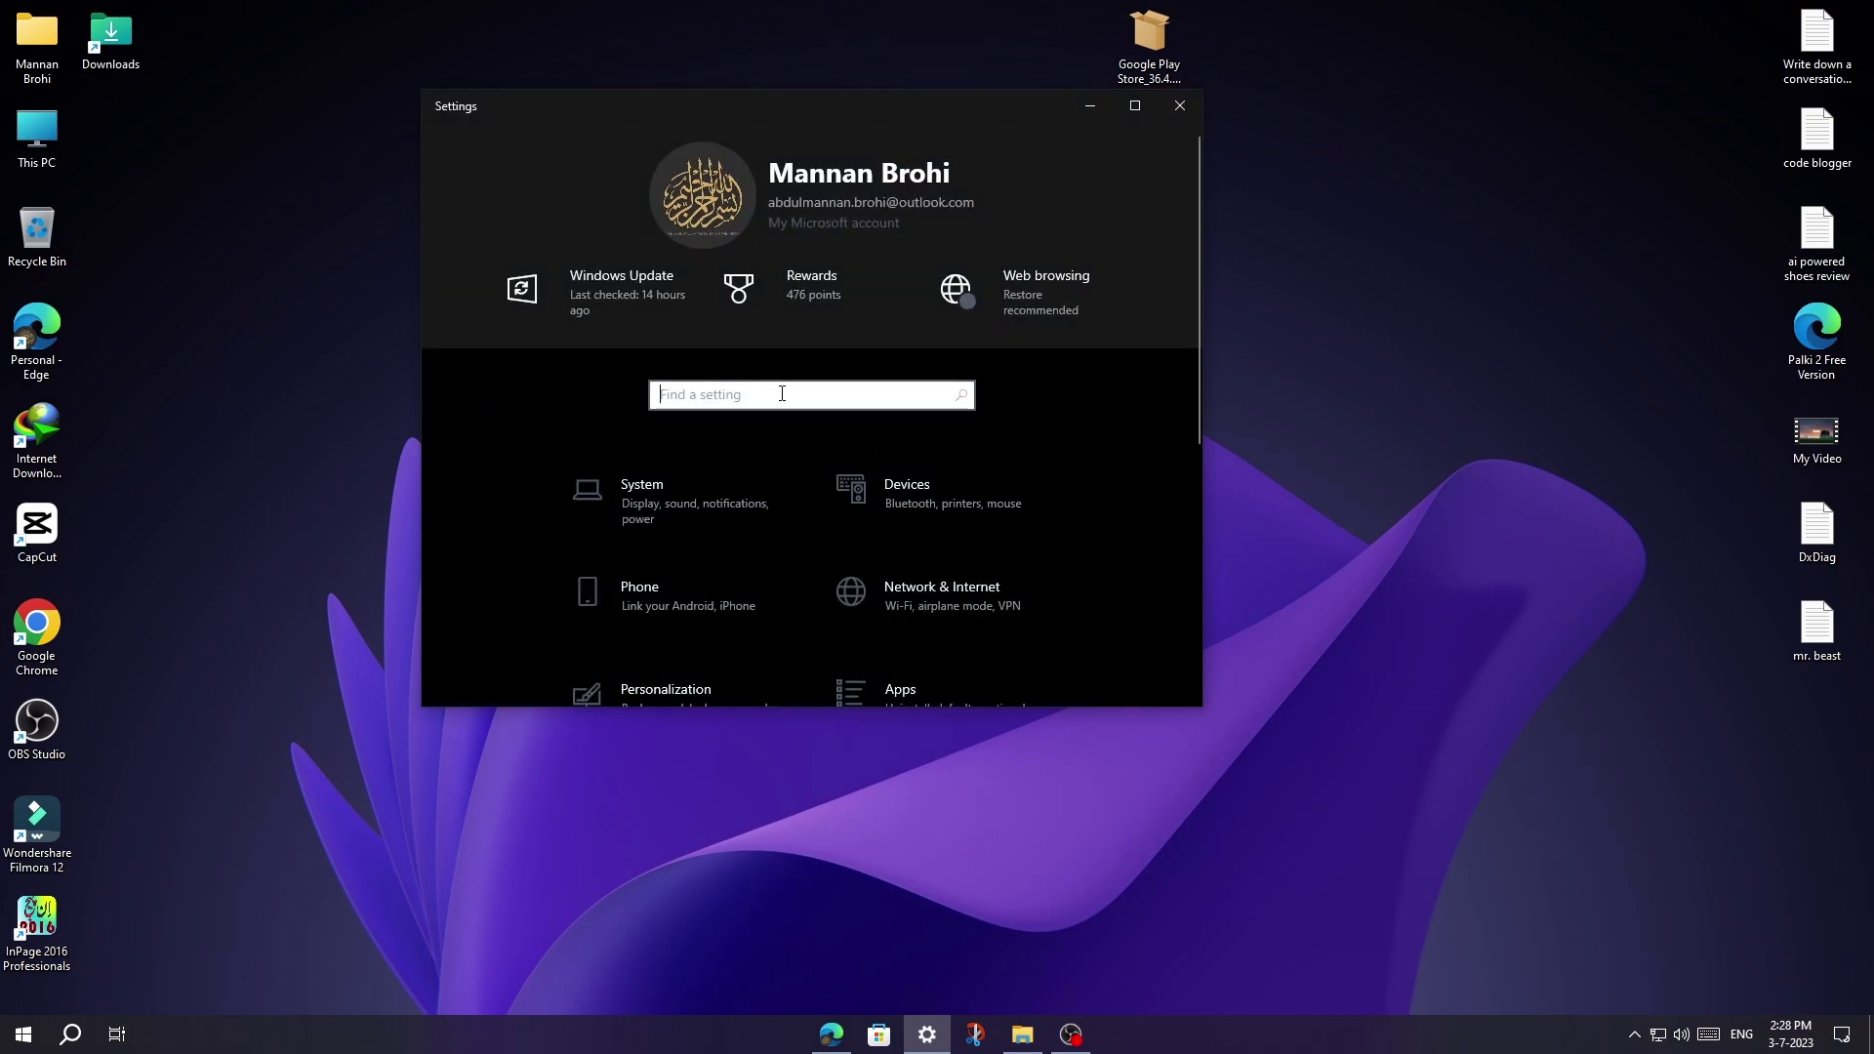
type("de")
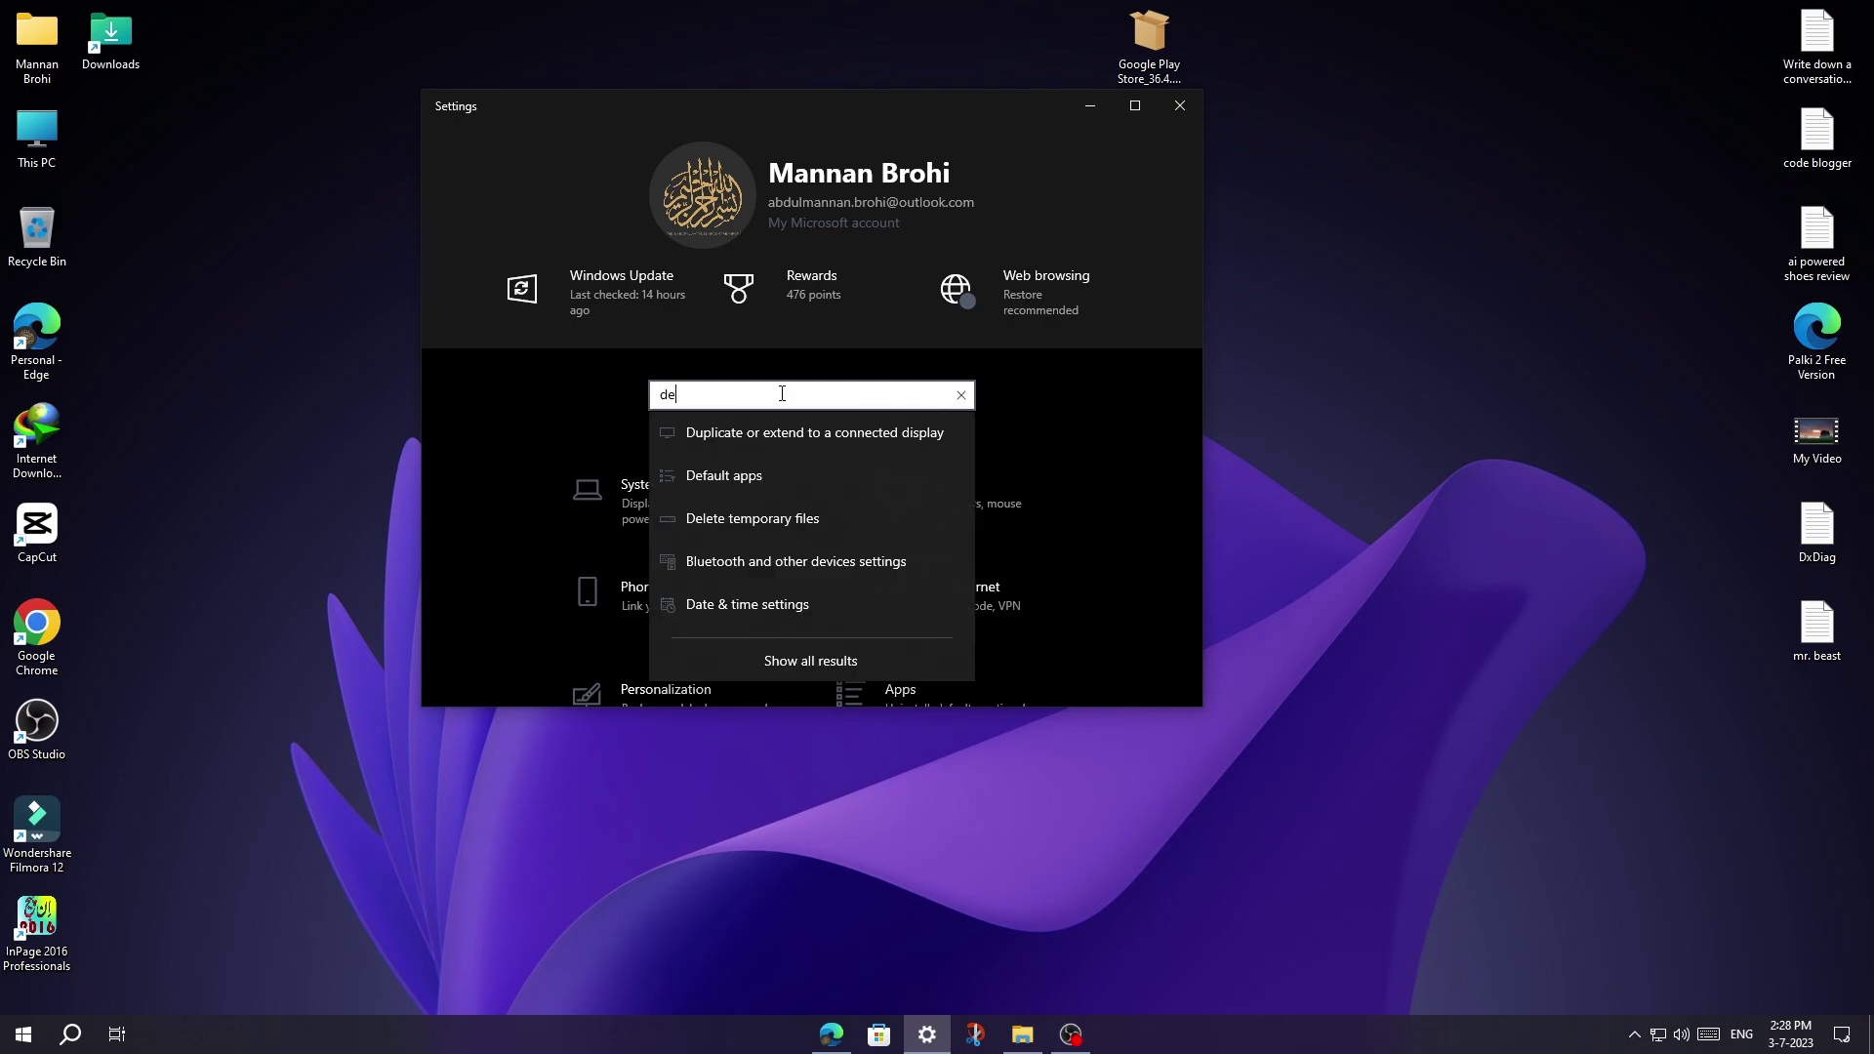
type("v")
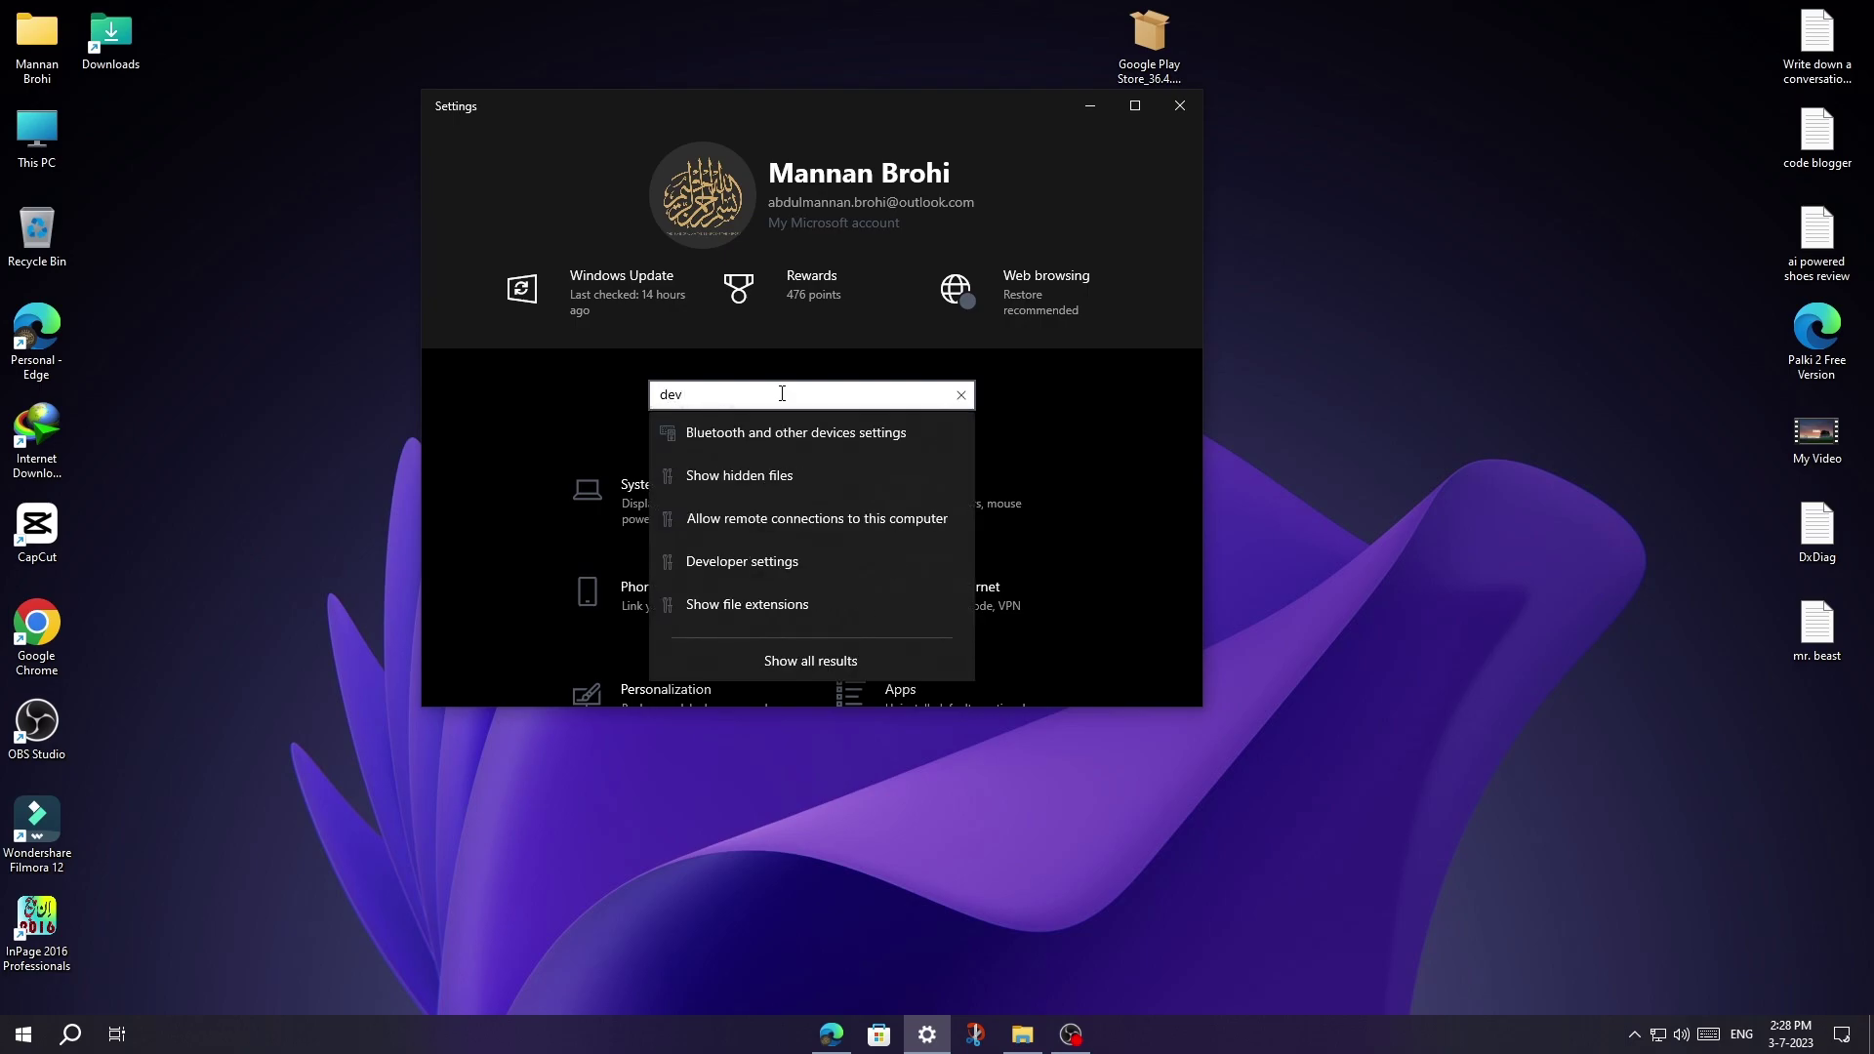
left_click(736, 560)
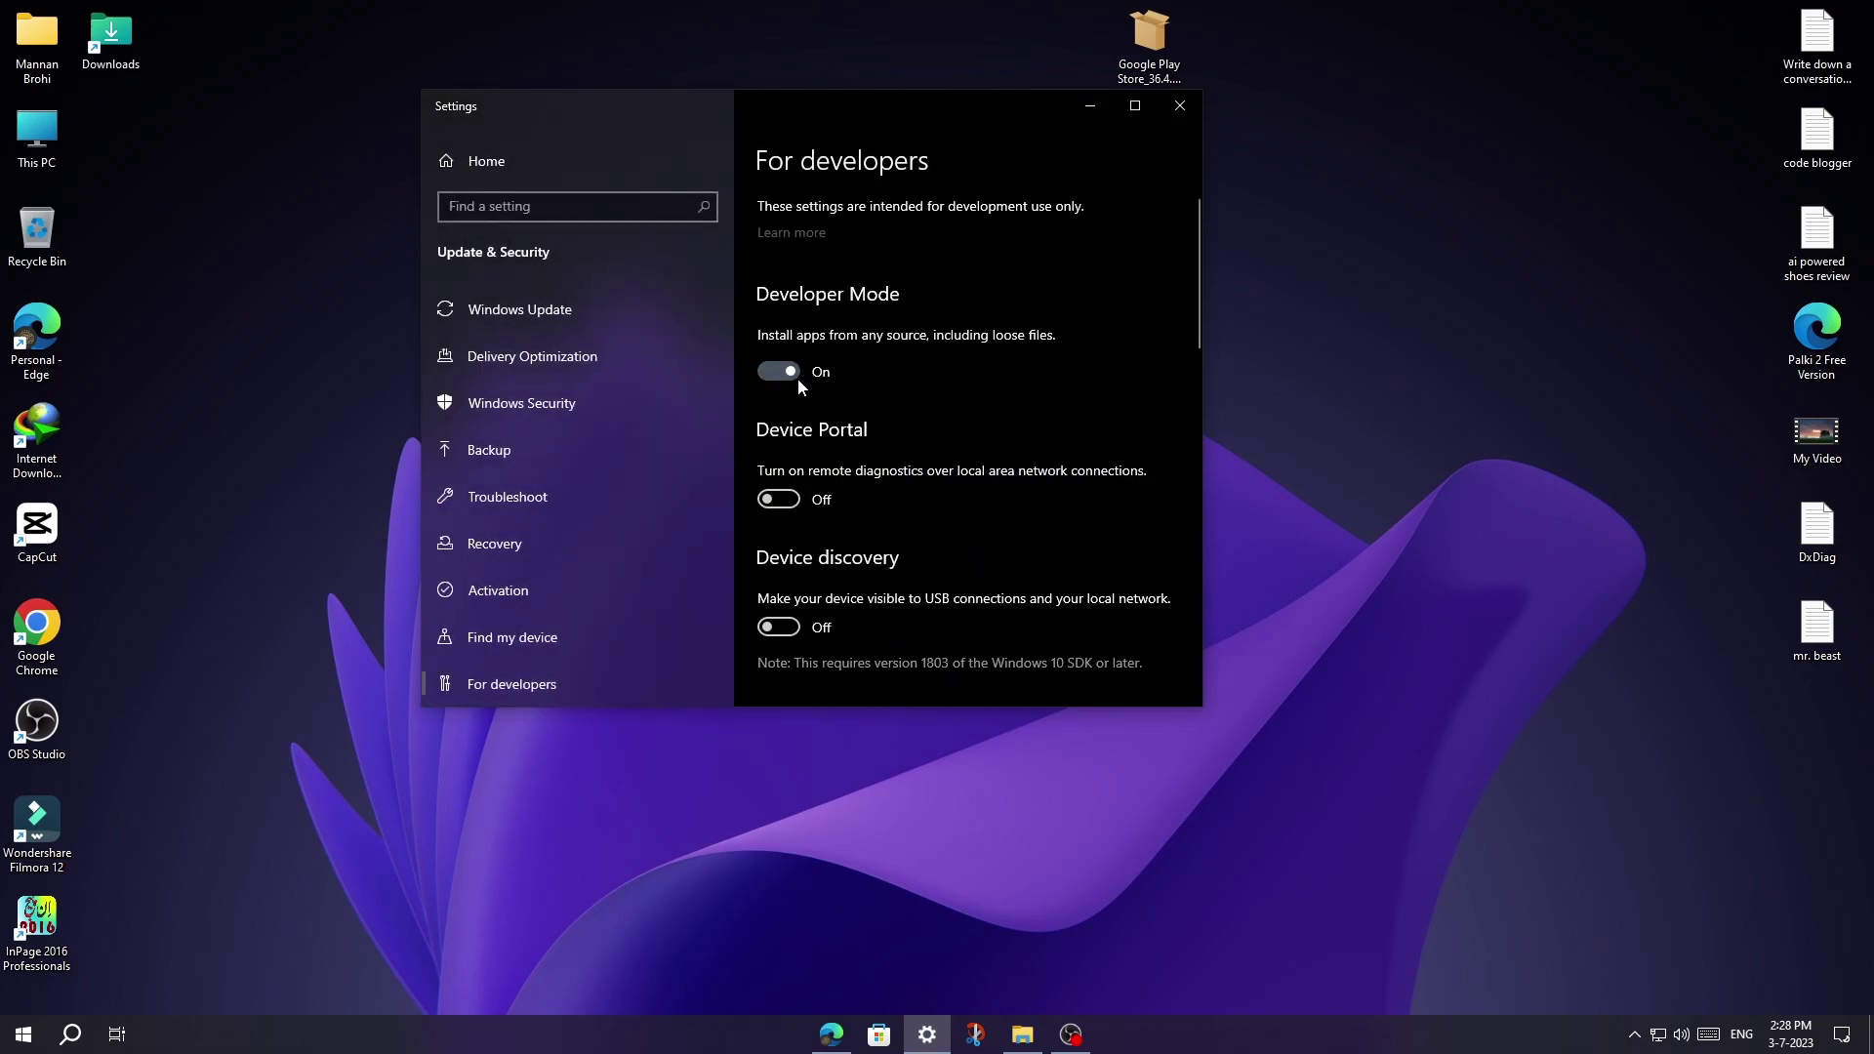
left_click(1178, 107)
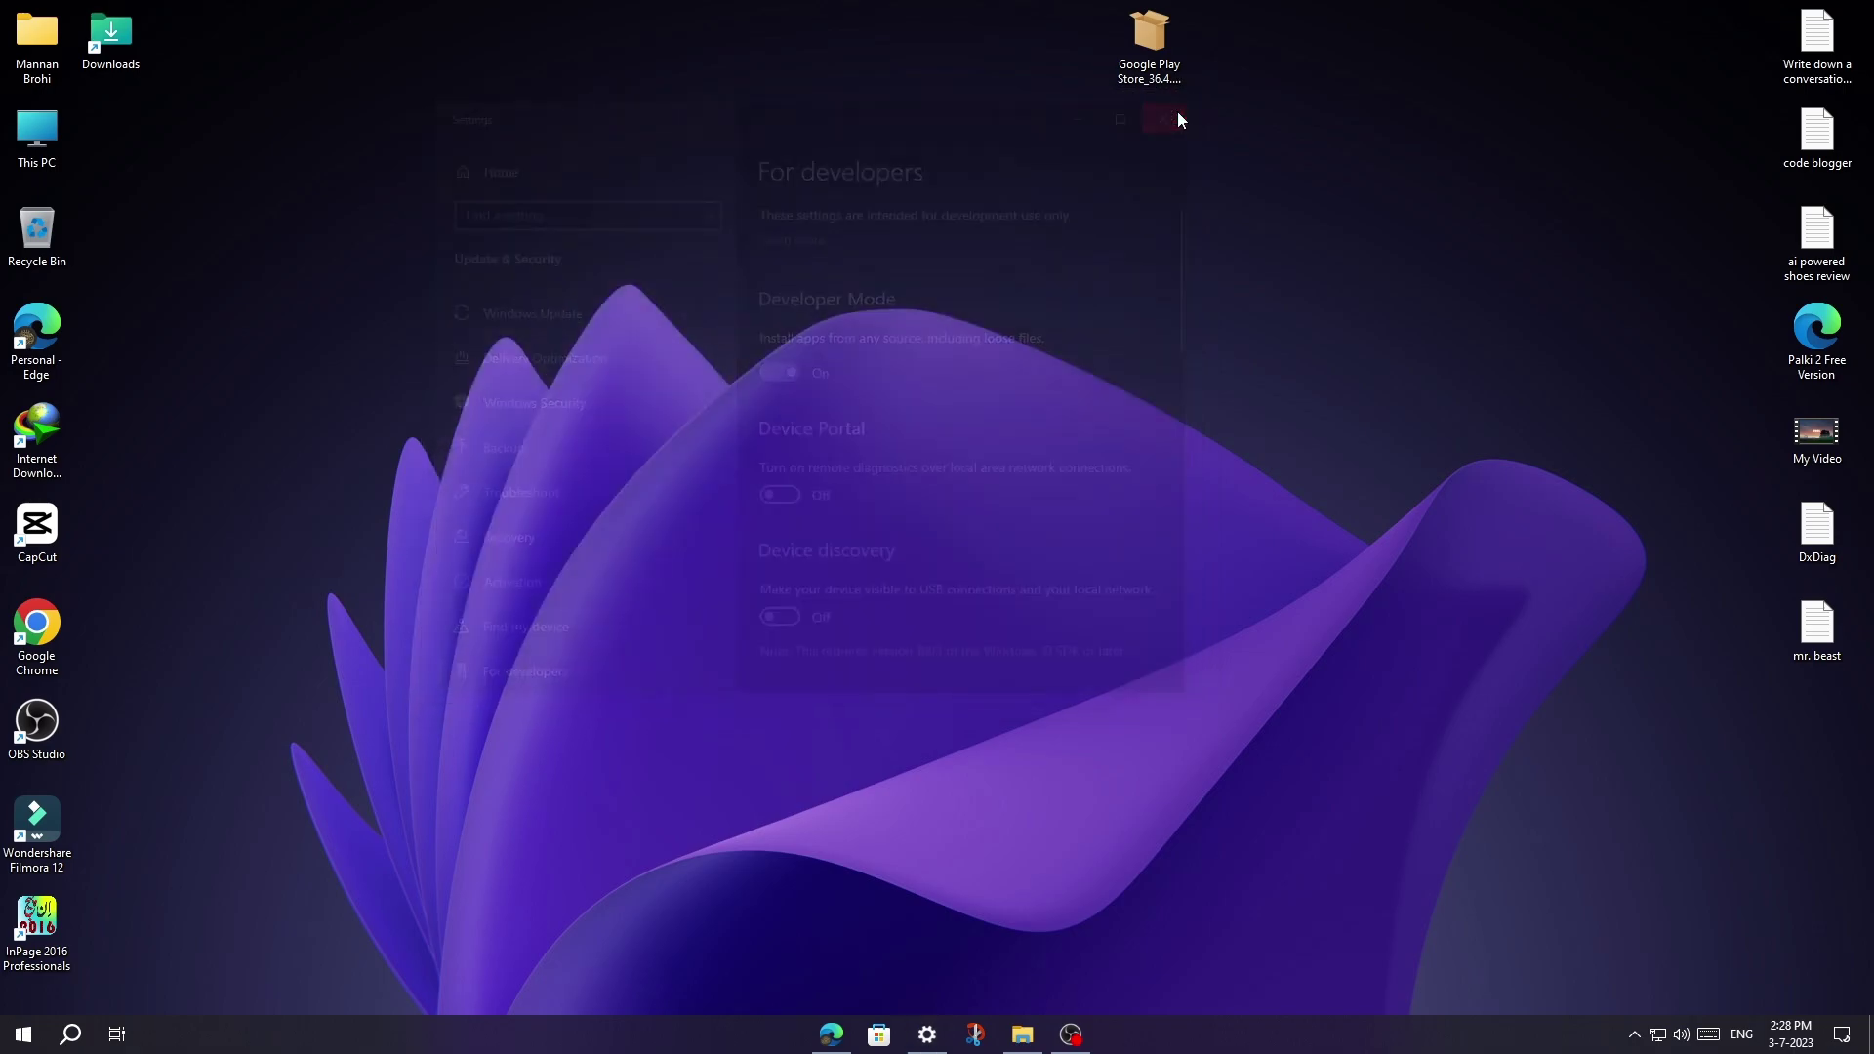
Turn on Developer mode in Windows Subsystem for Android's Advanced settings, then close it
left_click(23, 1033)
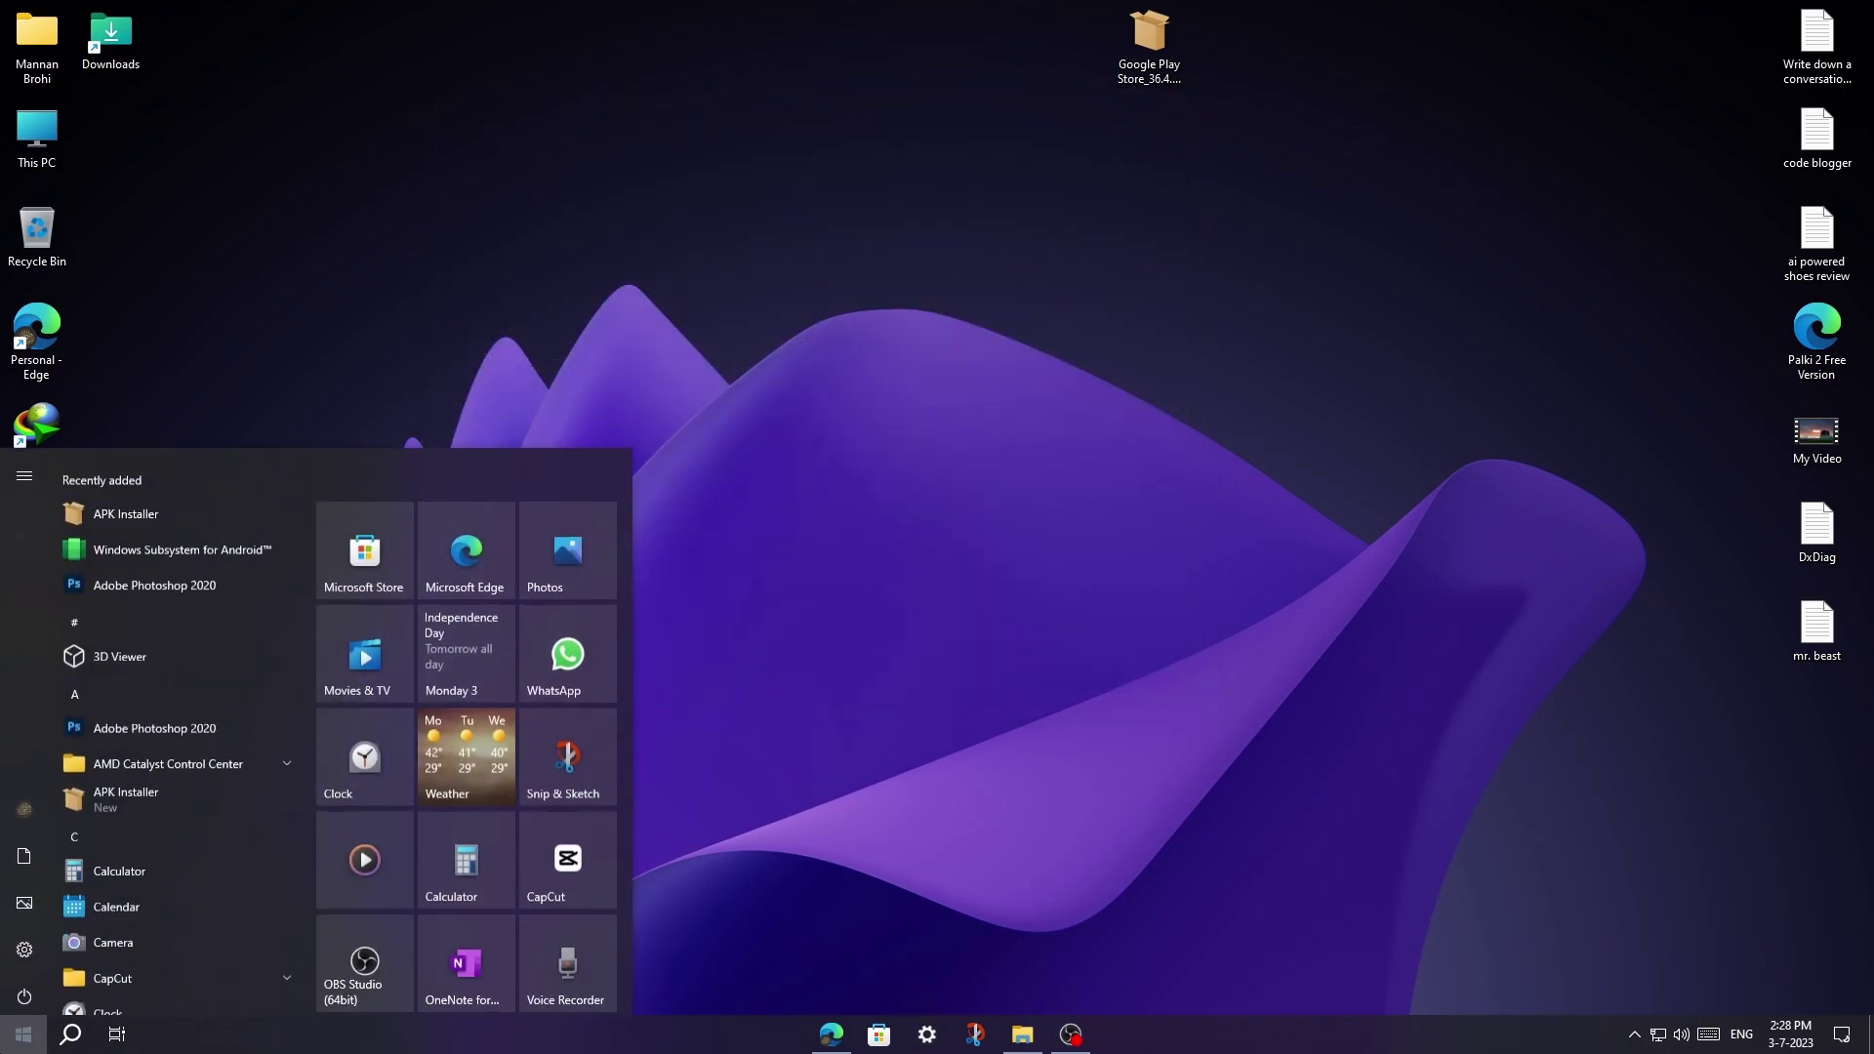
left_click(168, 540)
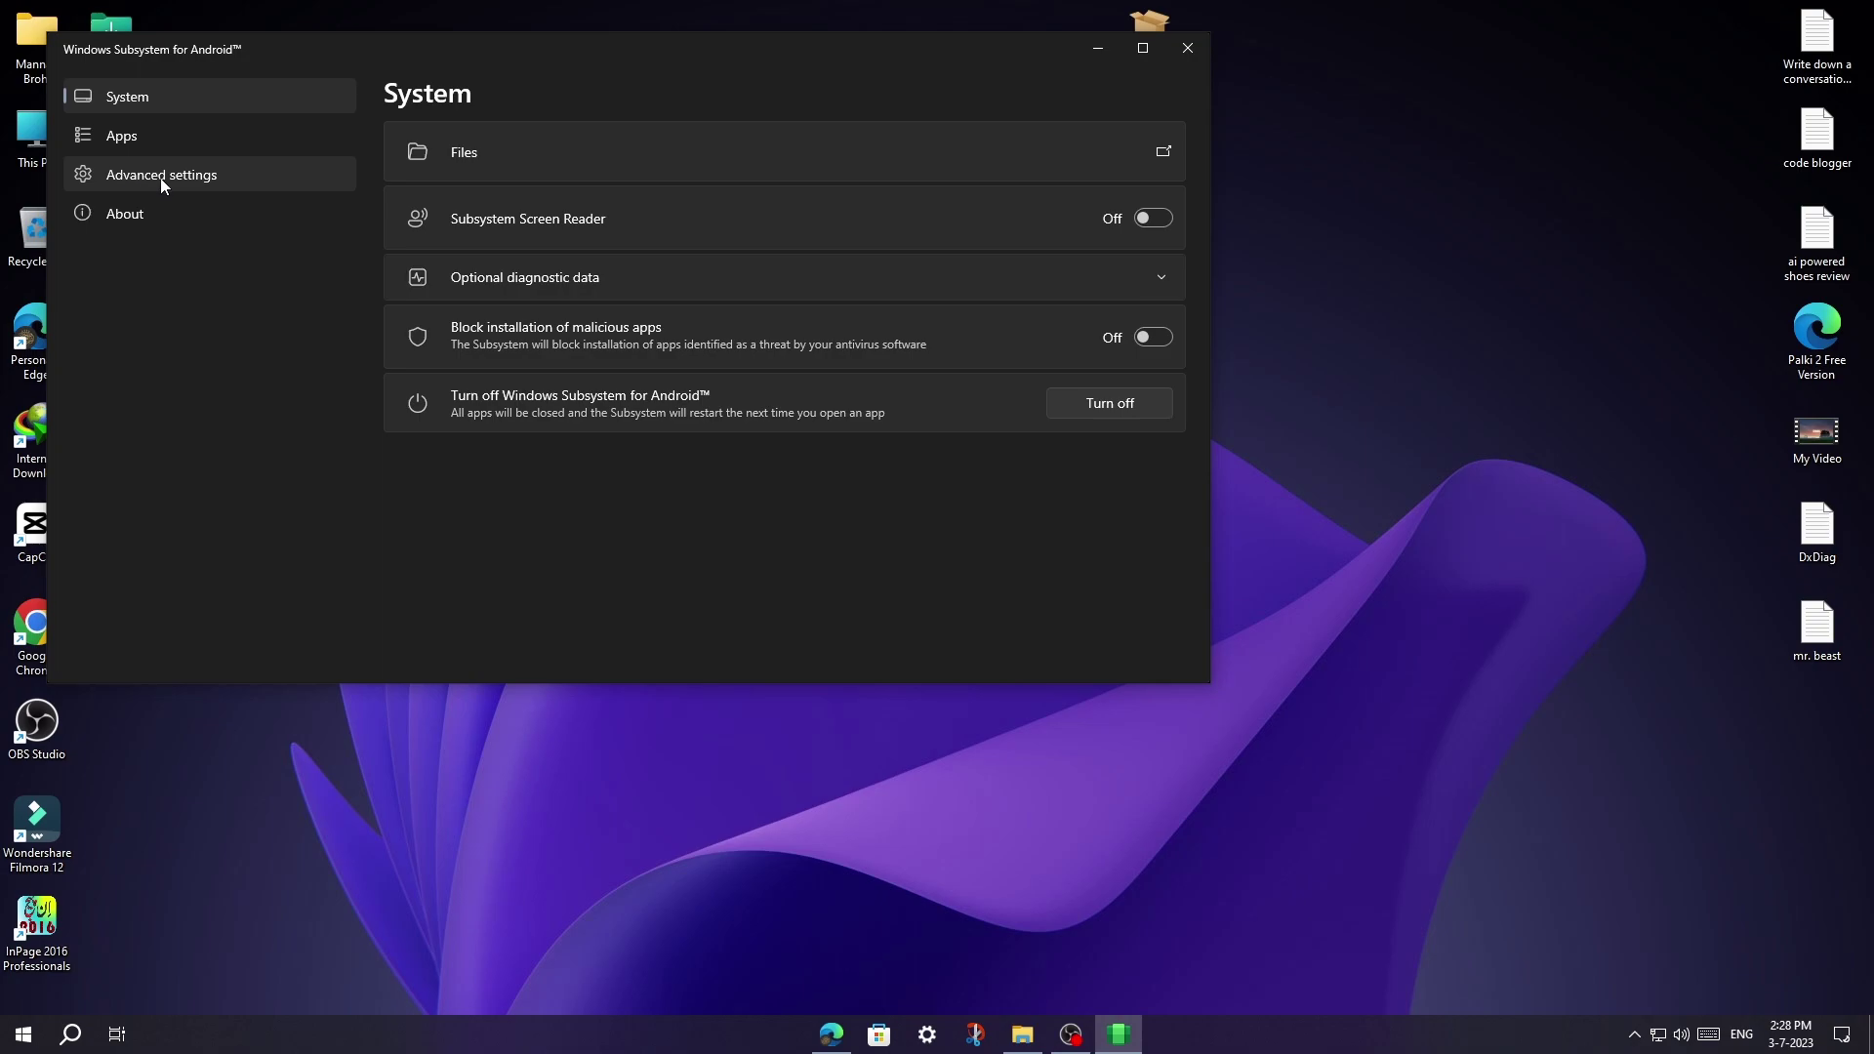
left_click(163, 178)
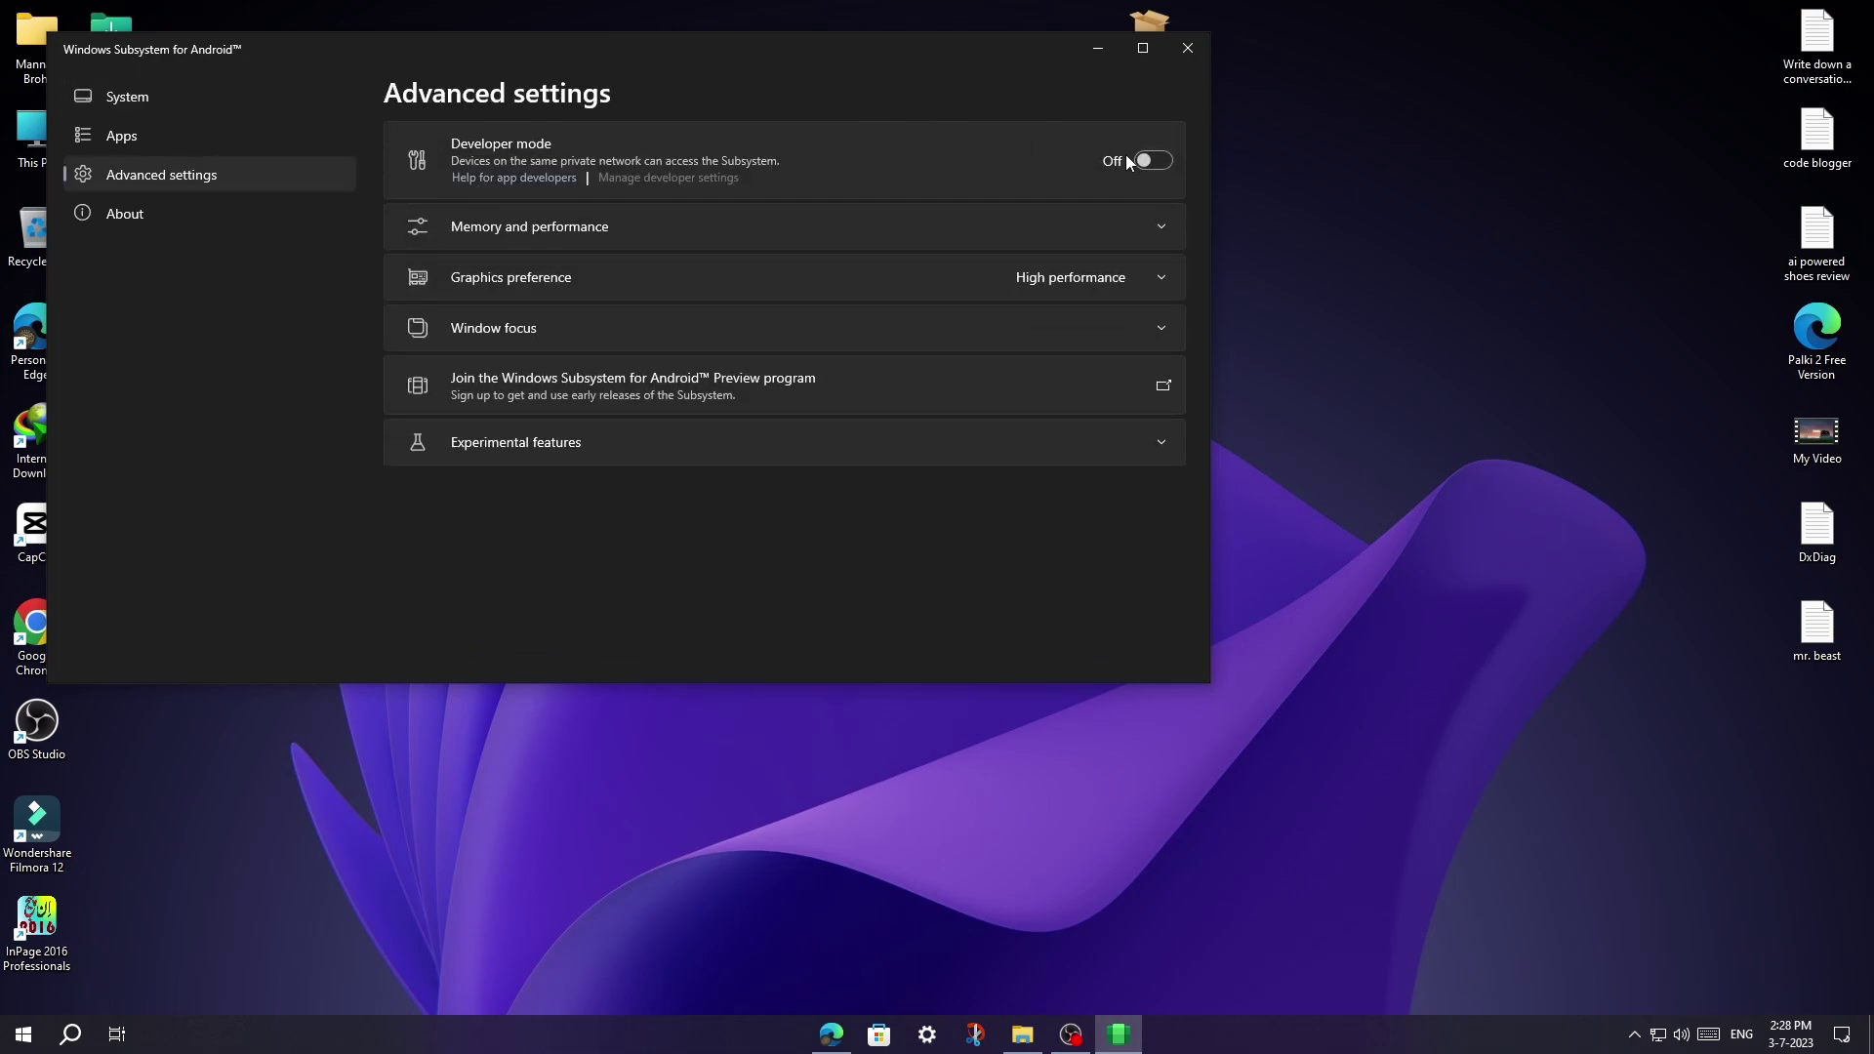
left_click(1159, 166)
left_click(1196, 61)
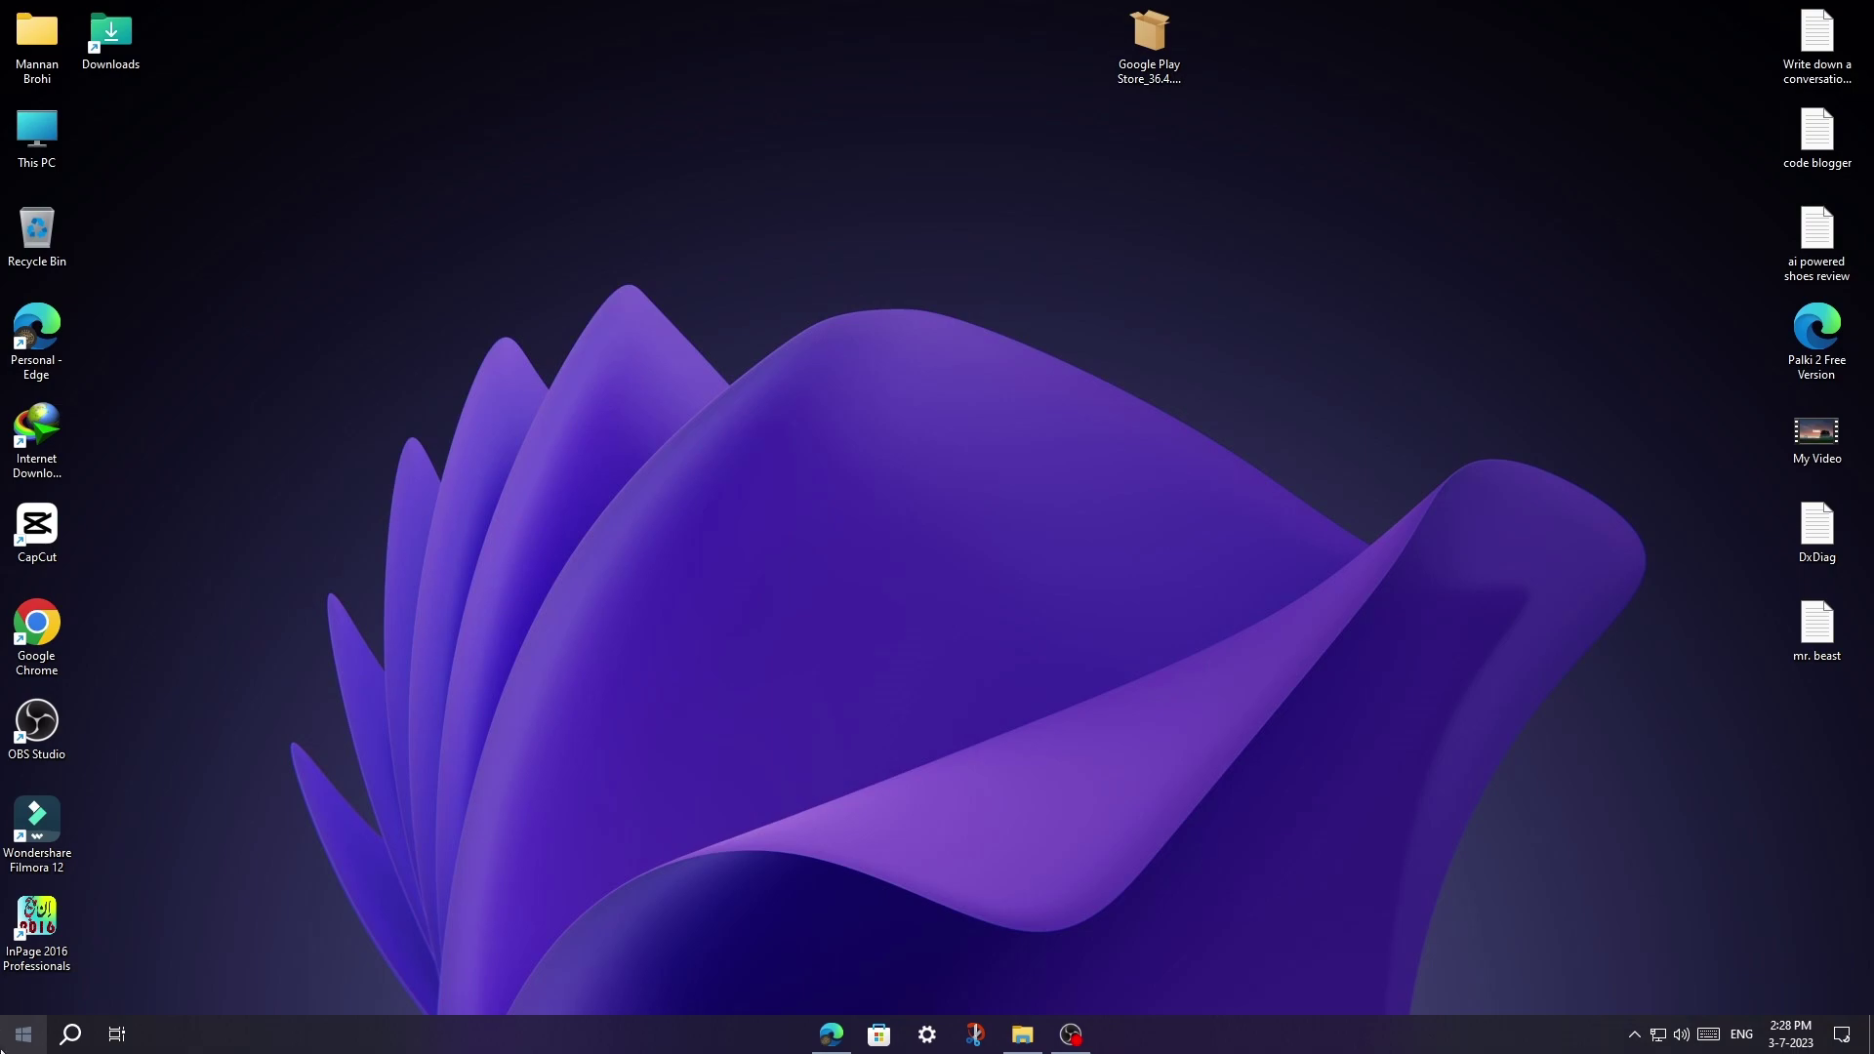
Launch APK Installer and switch its 'For WSA only?' device setting On
left_click(22, 1033)
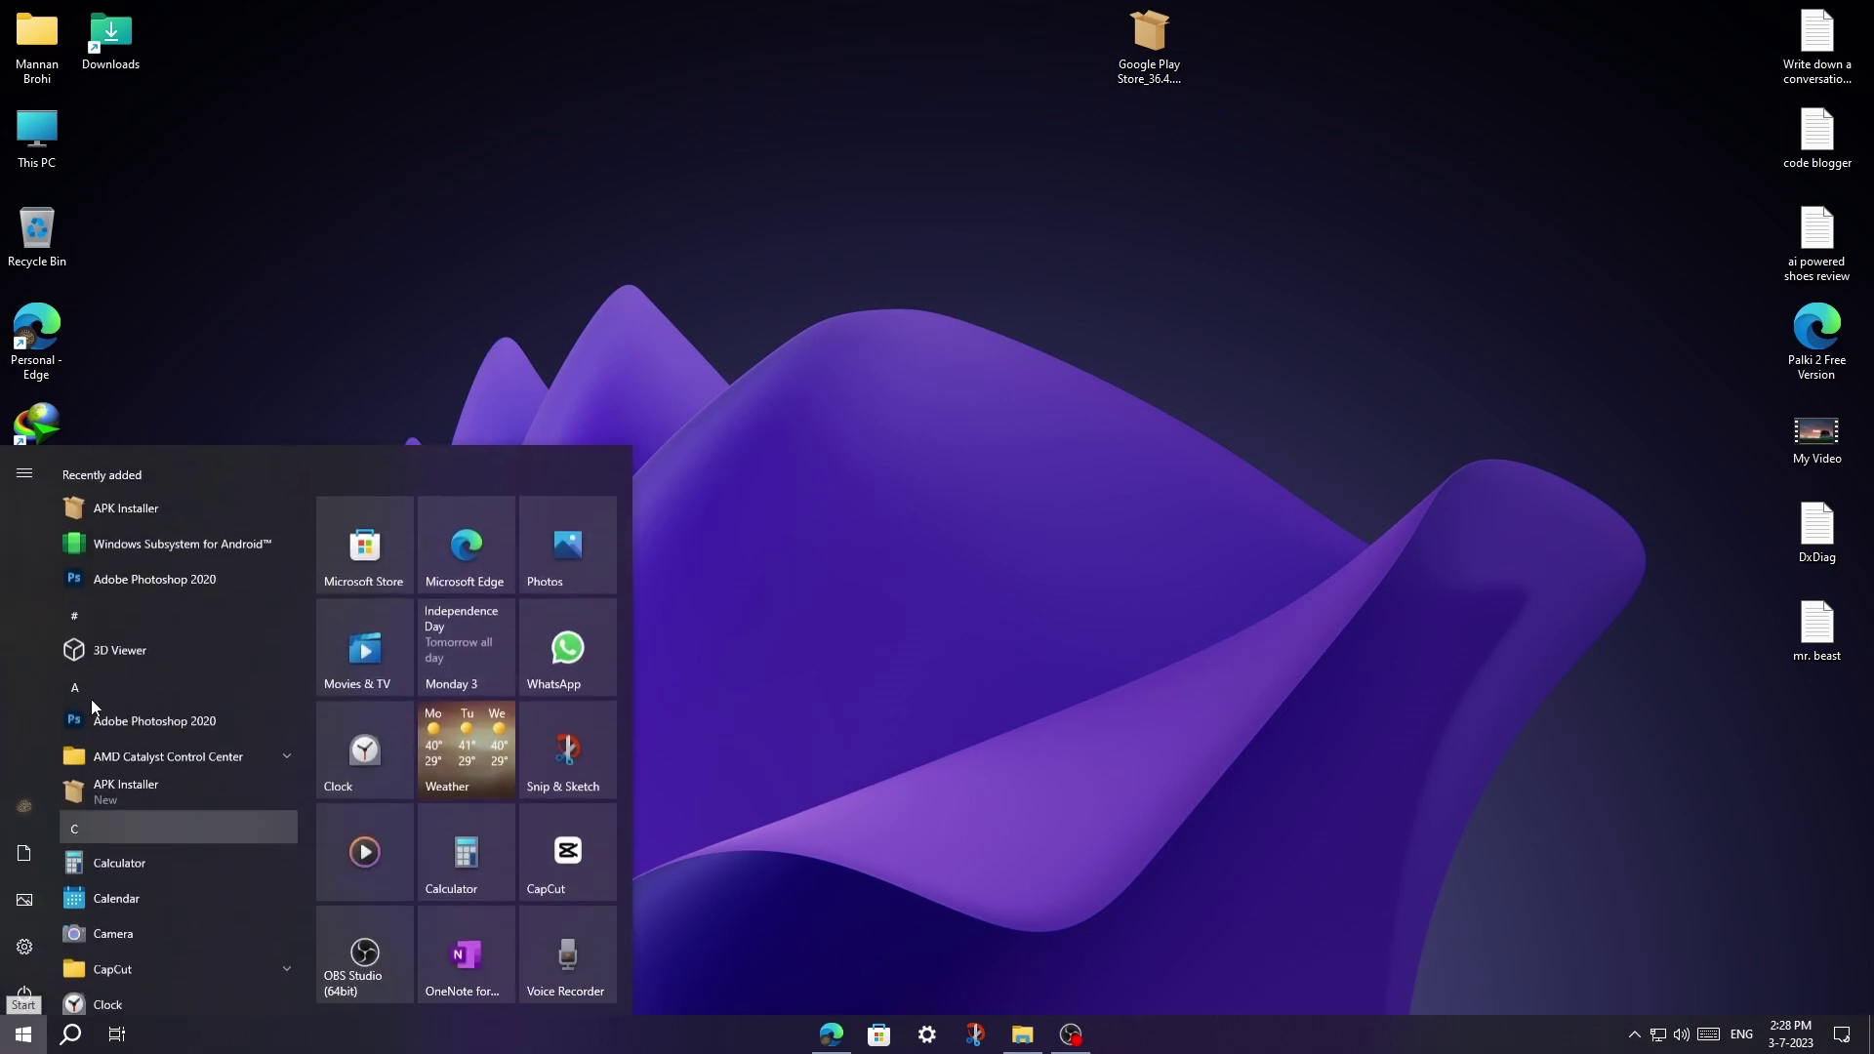
left_click(124, 506)
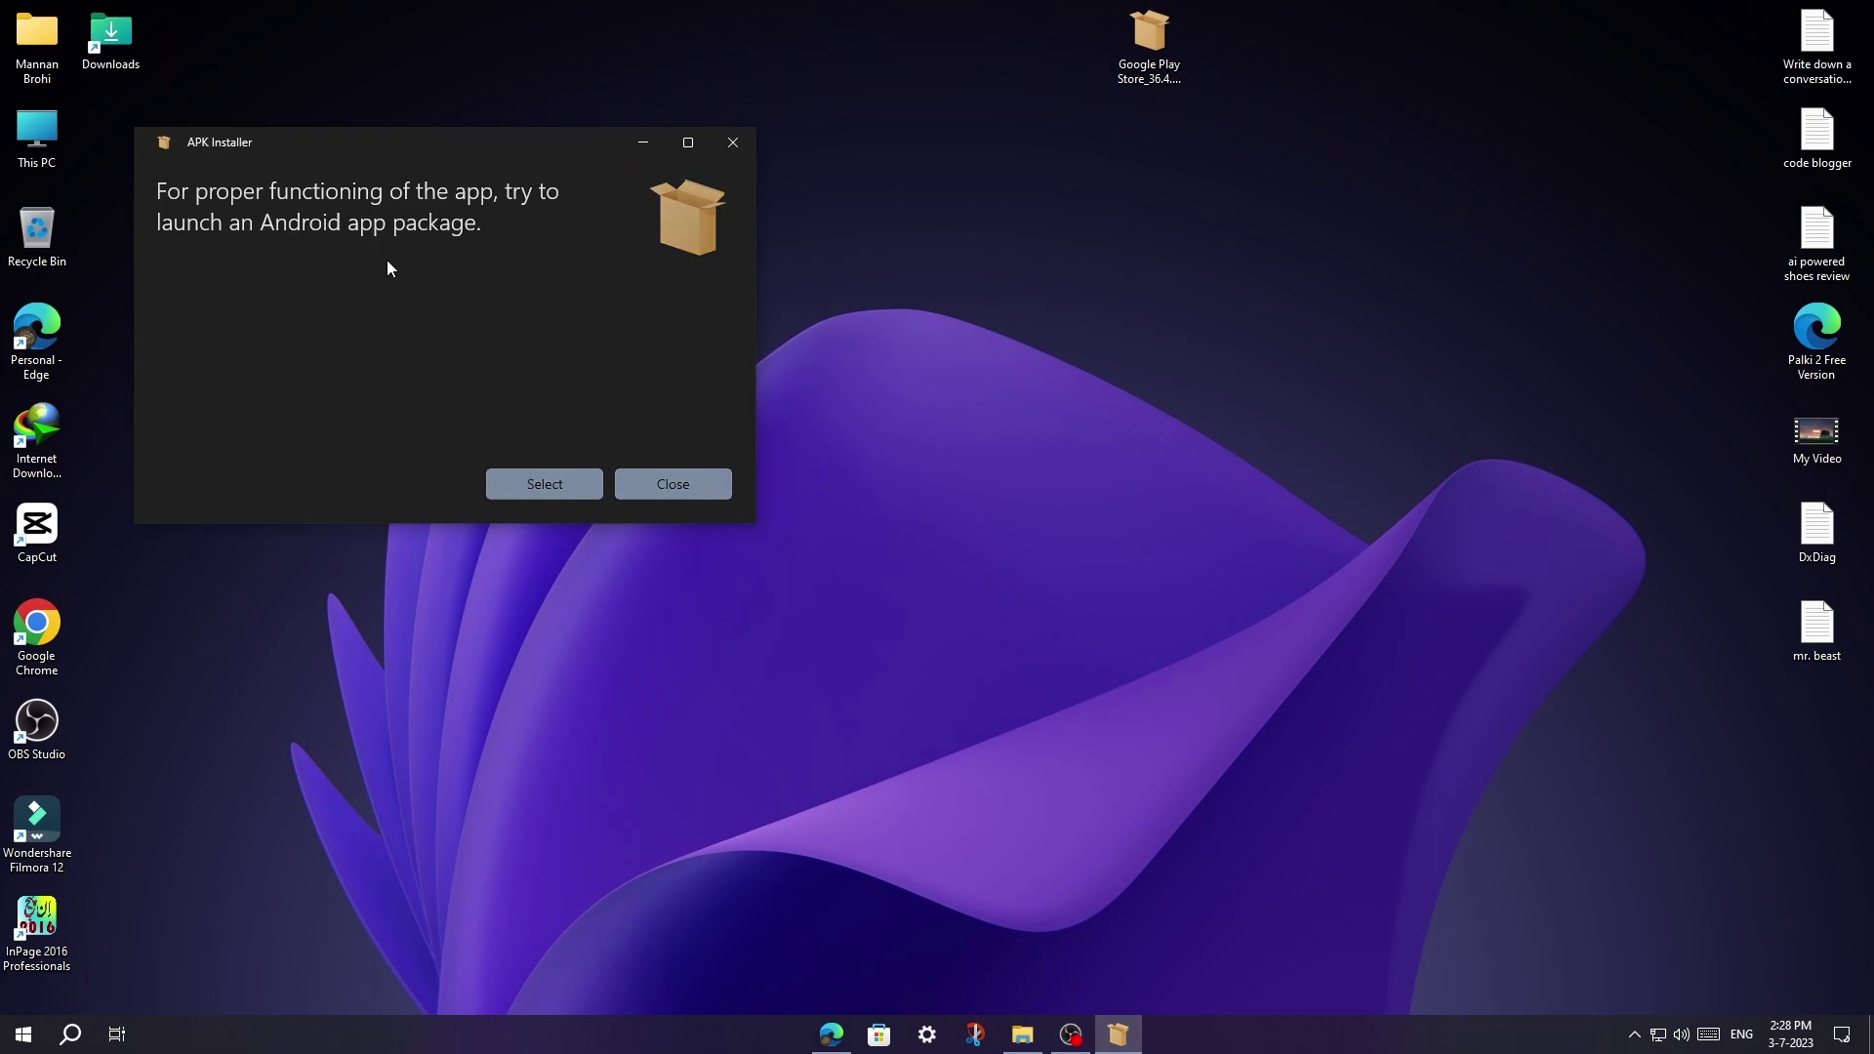
scroll(342, 388, "down", 3)
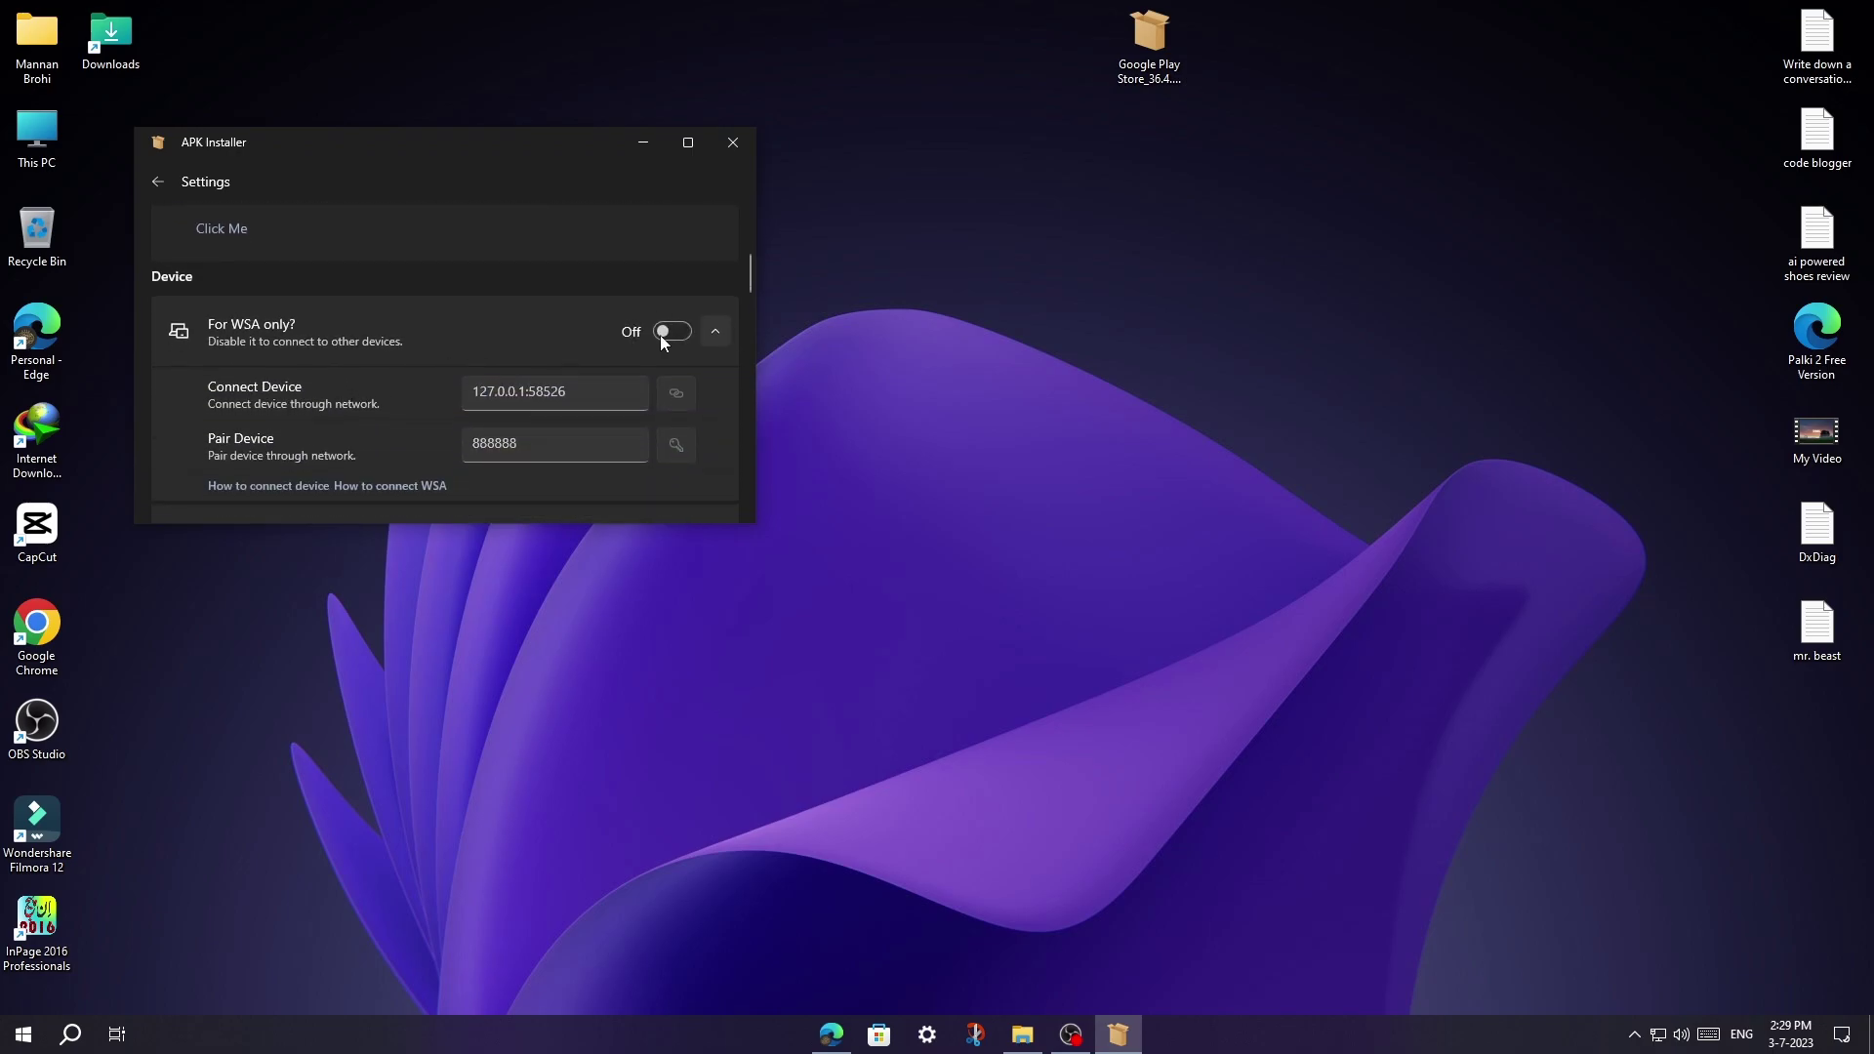
left_click(662, 333)
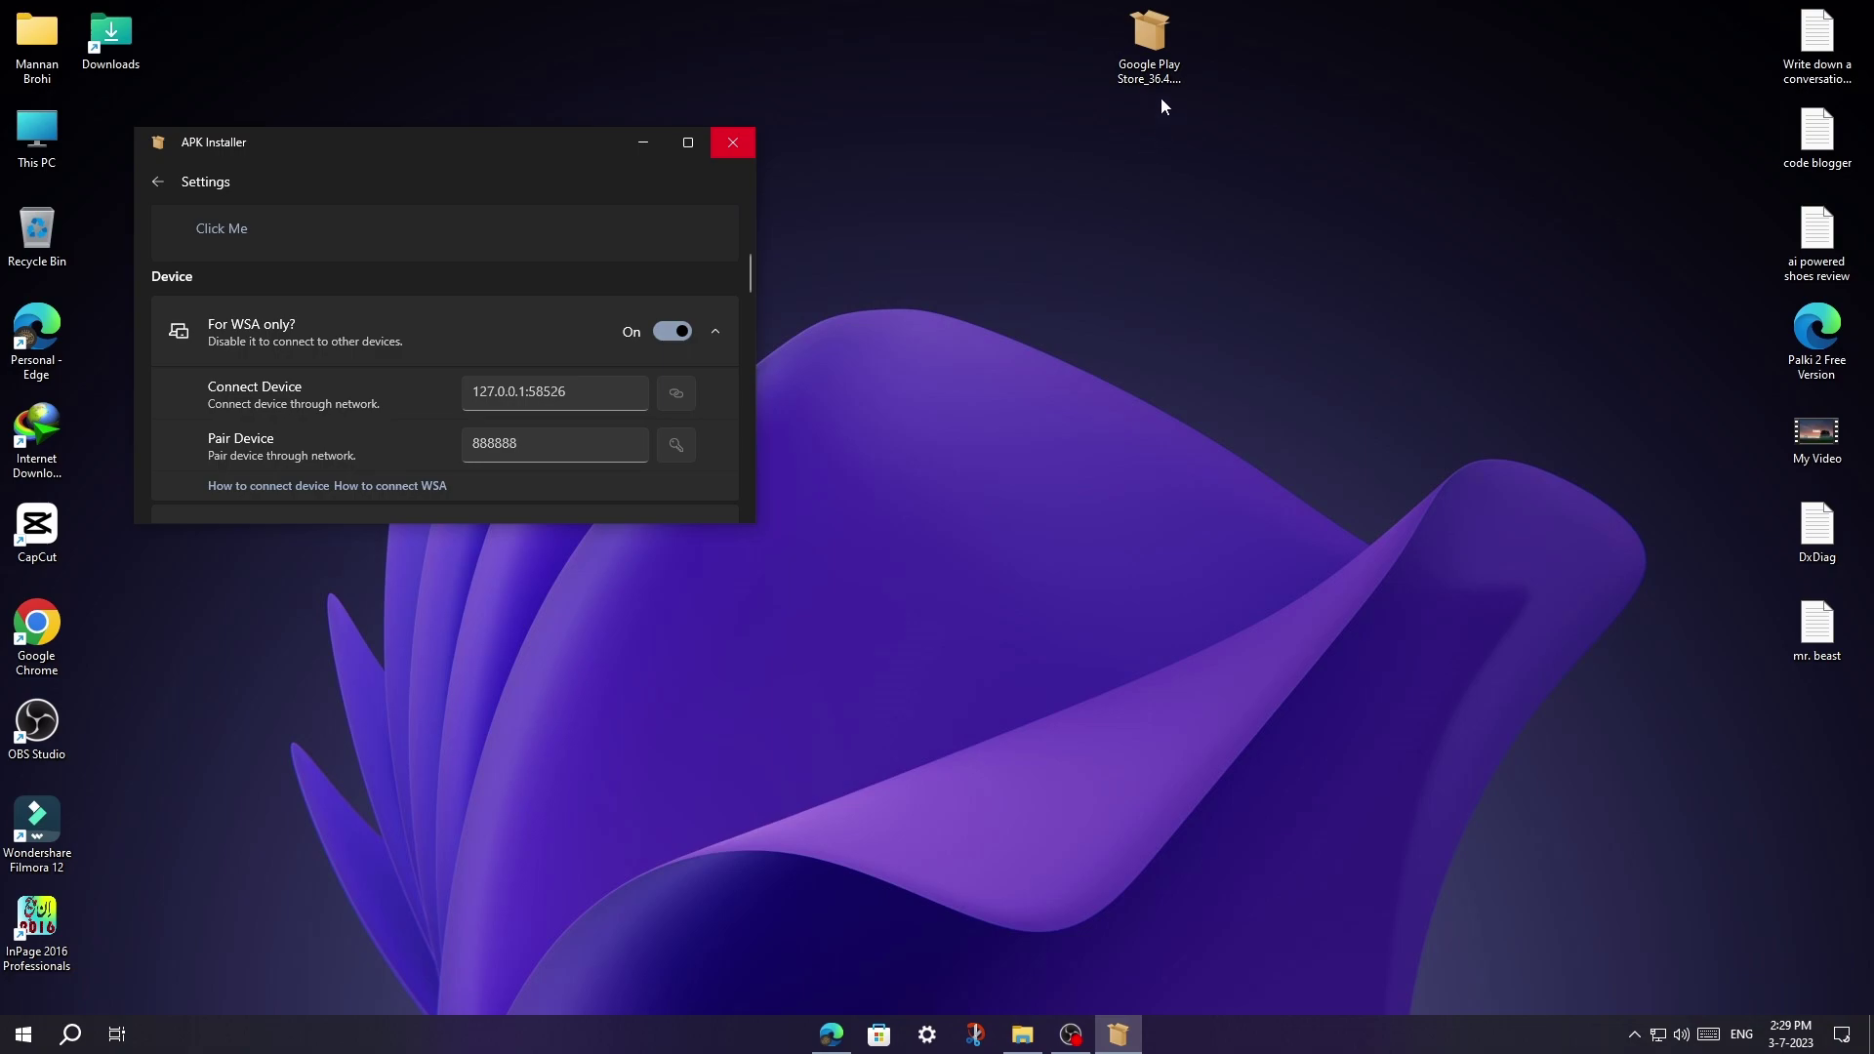
Open the desktop Google Play Store APK in APK Installer and download the missing ADB tool
left_click(1132, 56)
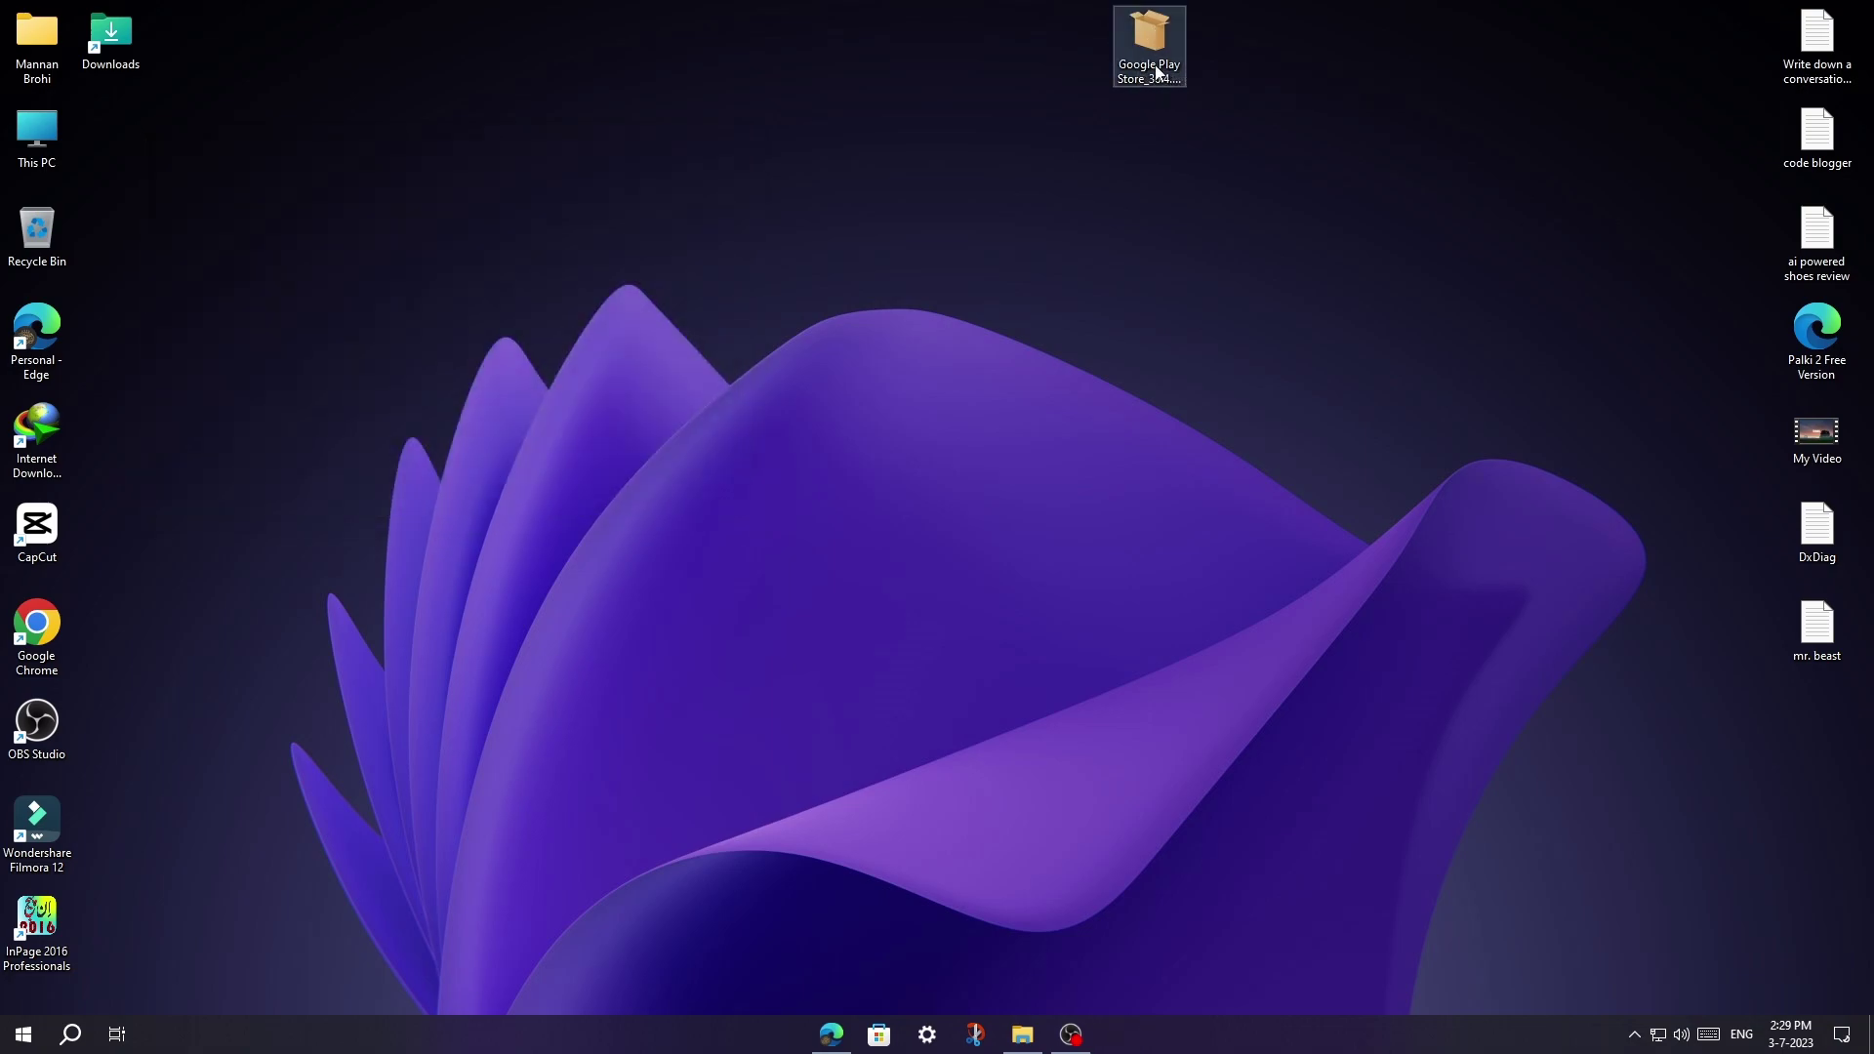
double_click(1147, 53)
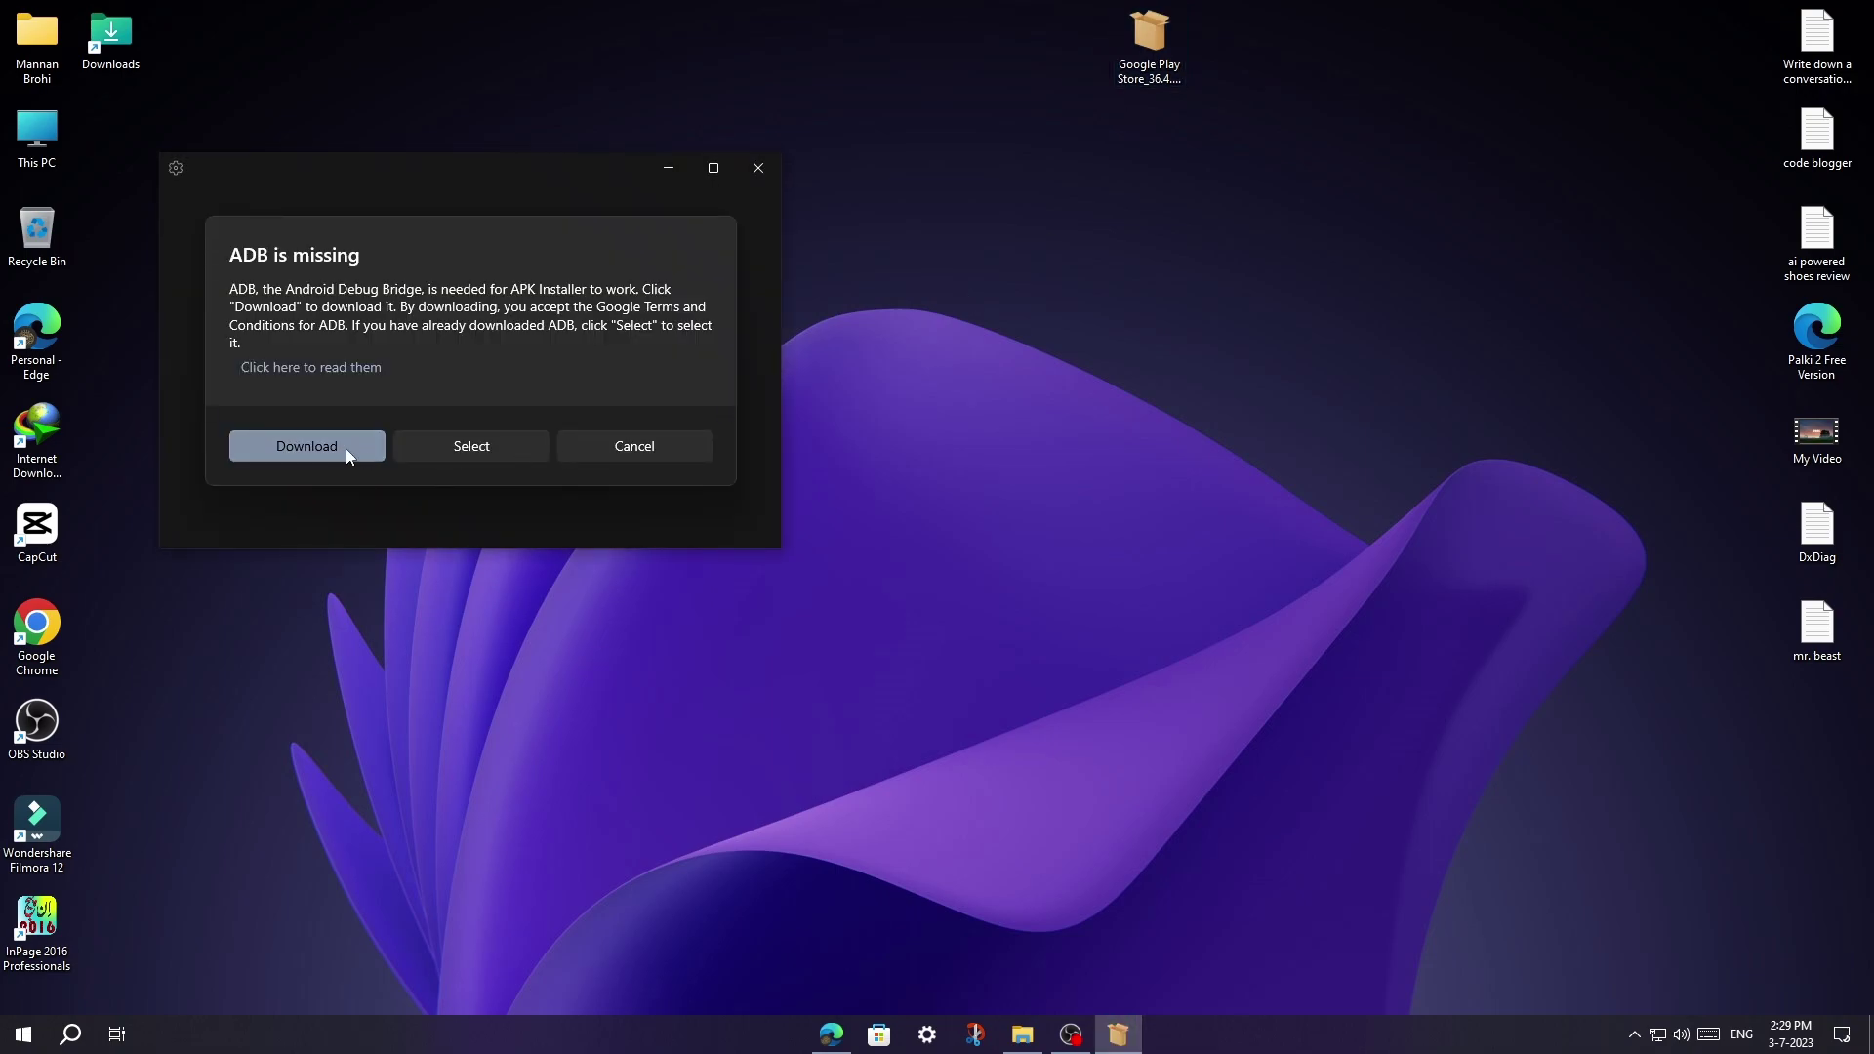
left_click(345, 448)
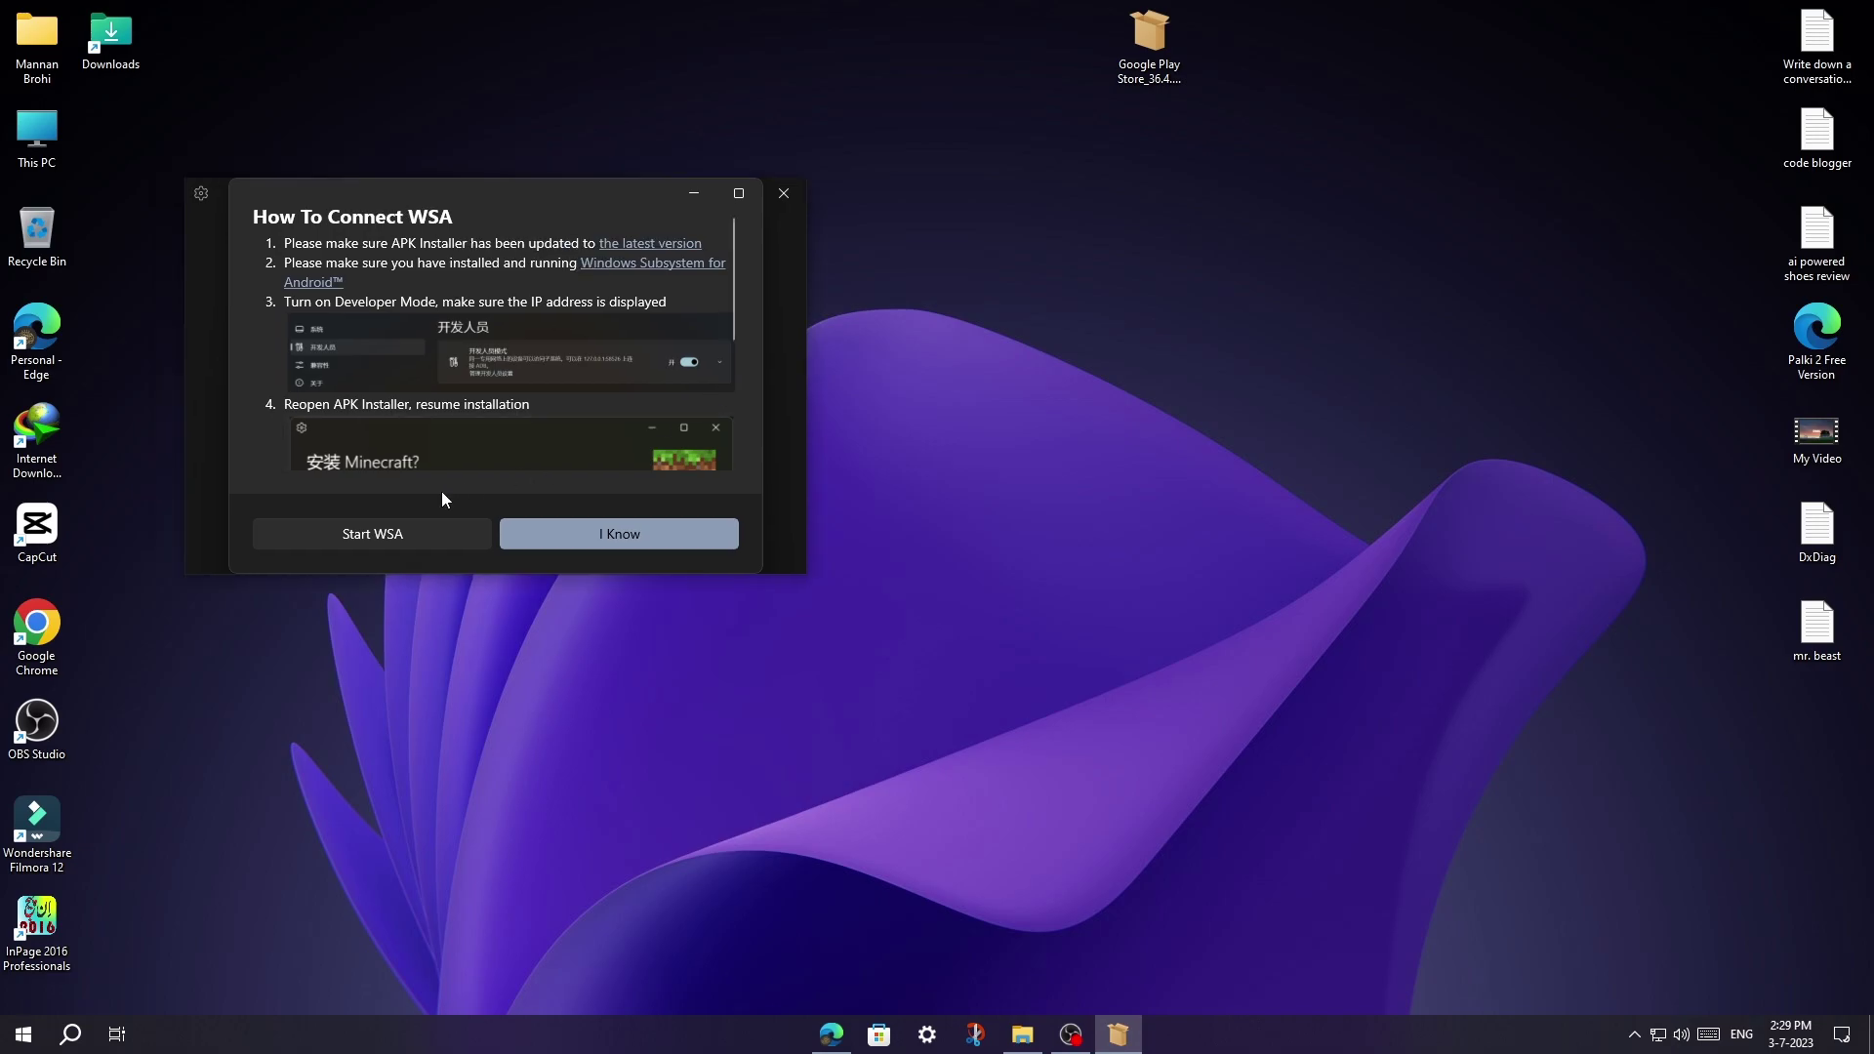
Choose Start WSA in the How To Connect WSA dialog
left_click(384, 546)
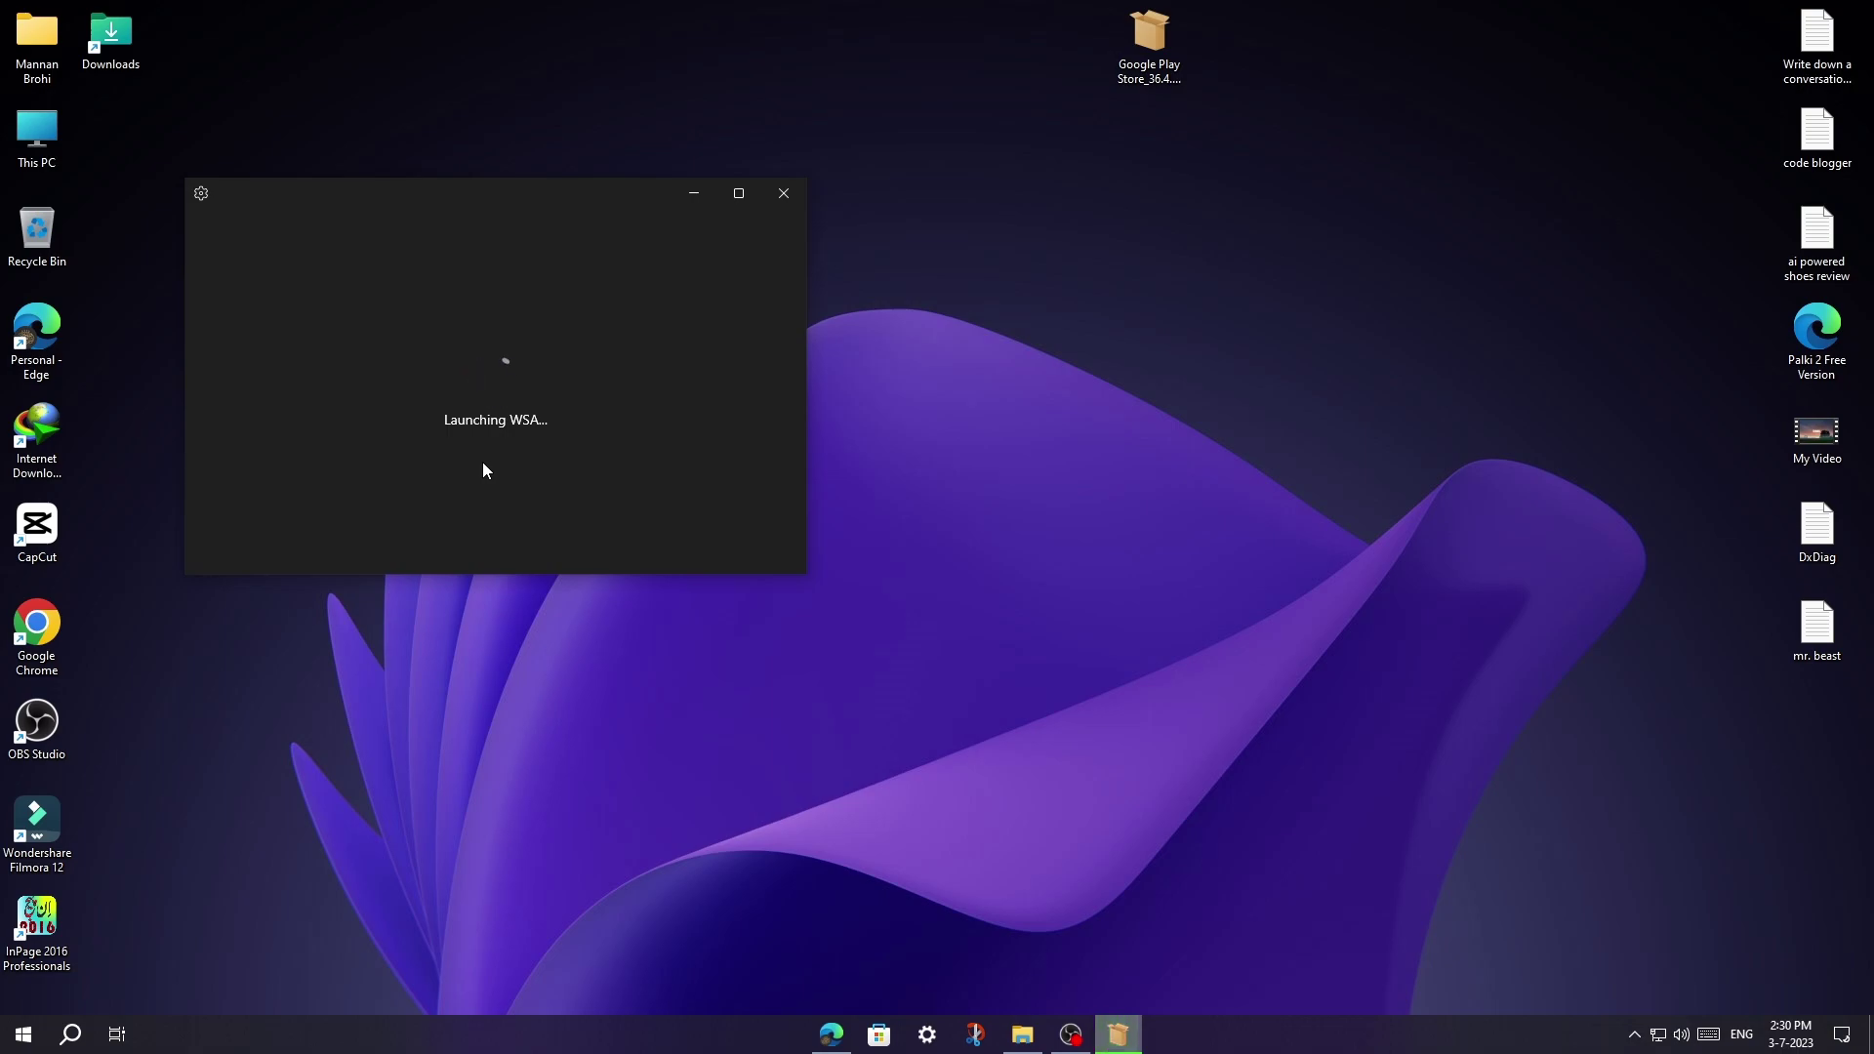
left_click(23, 1034)
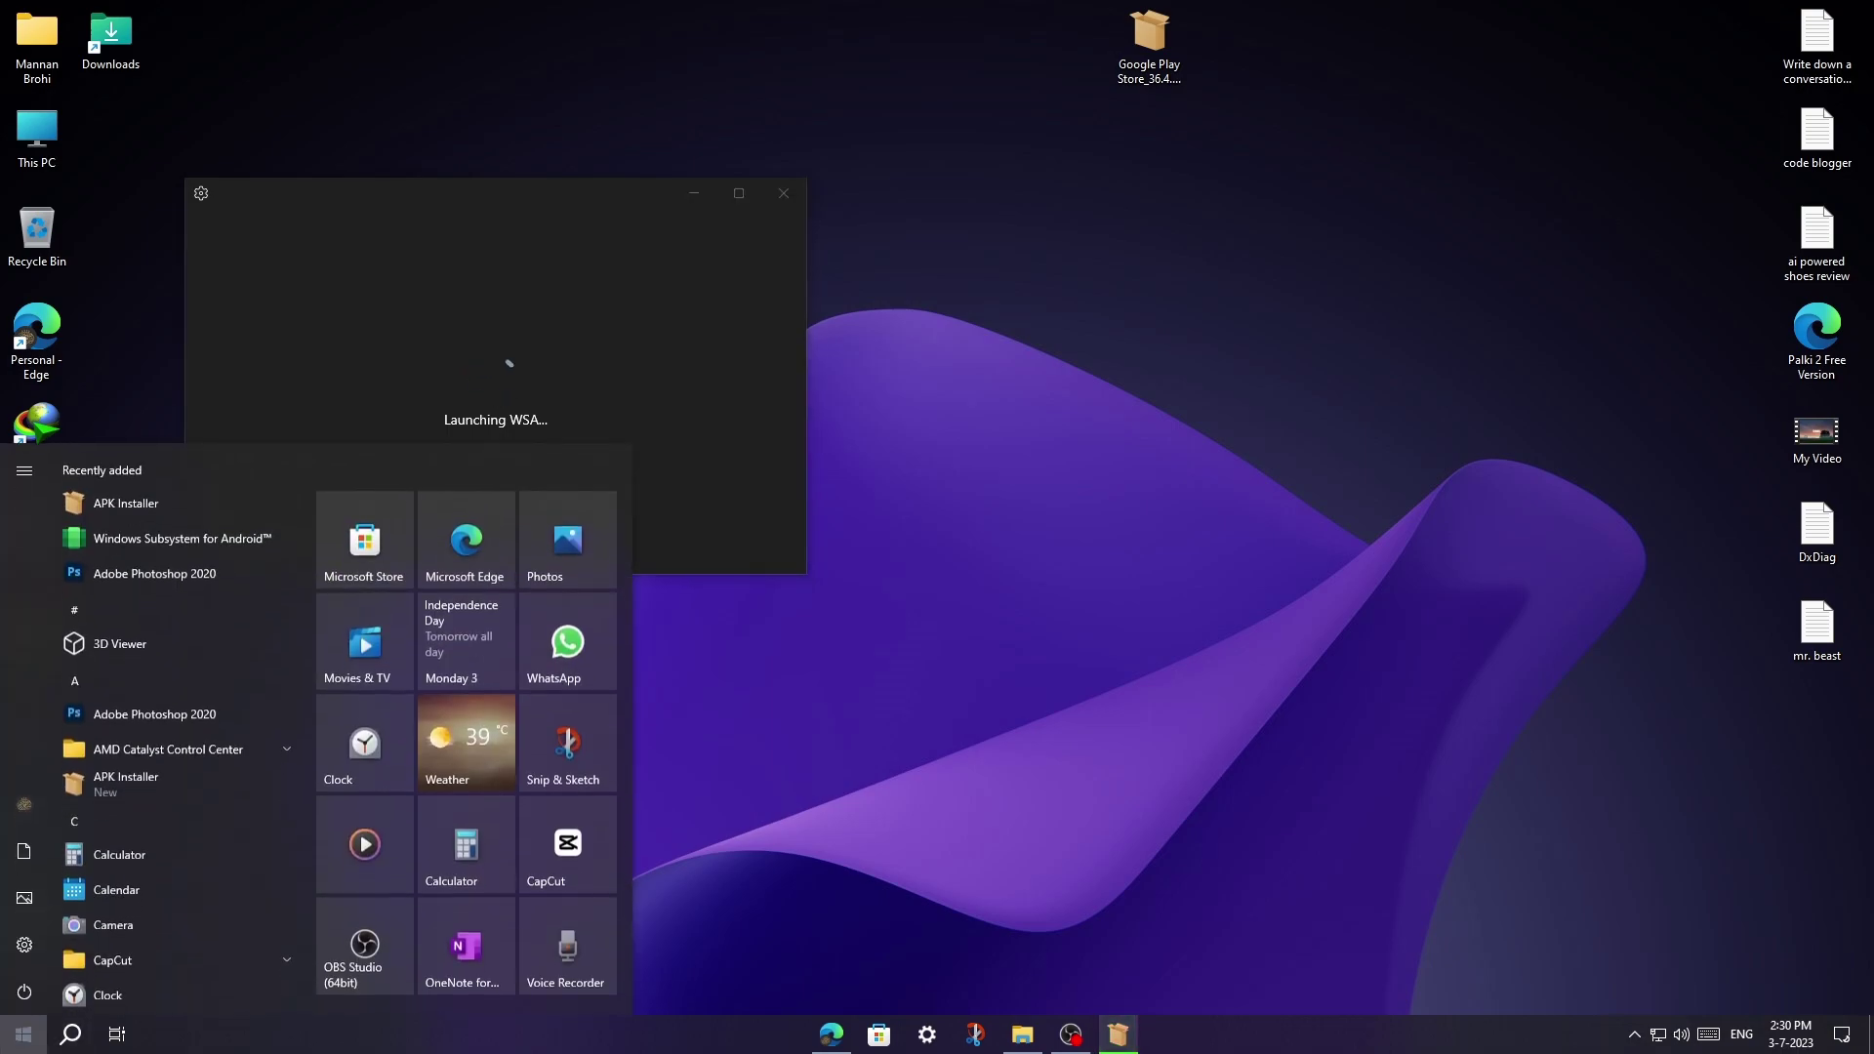
scroll(162, 751, "down", 10)
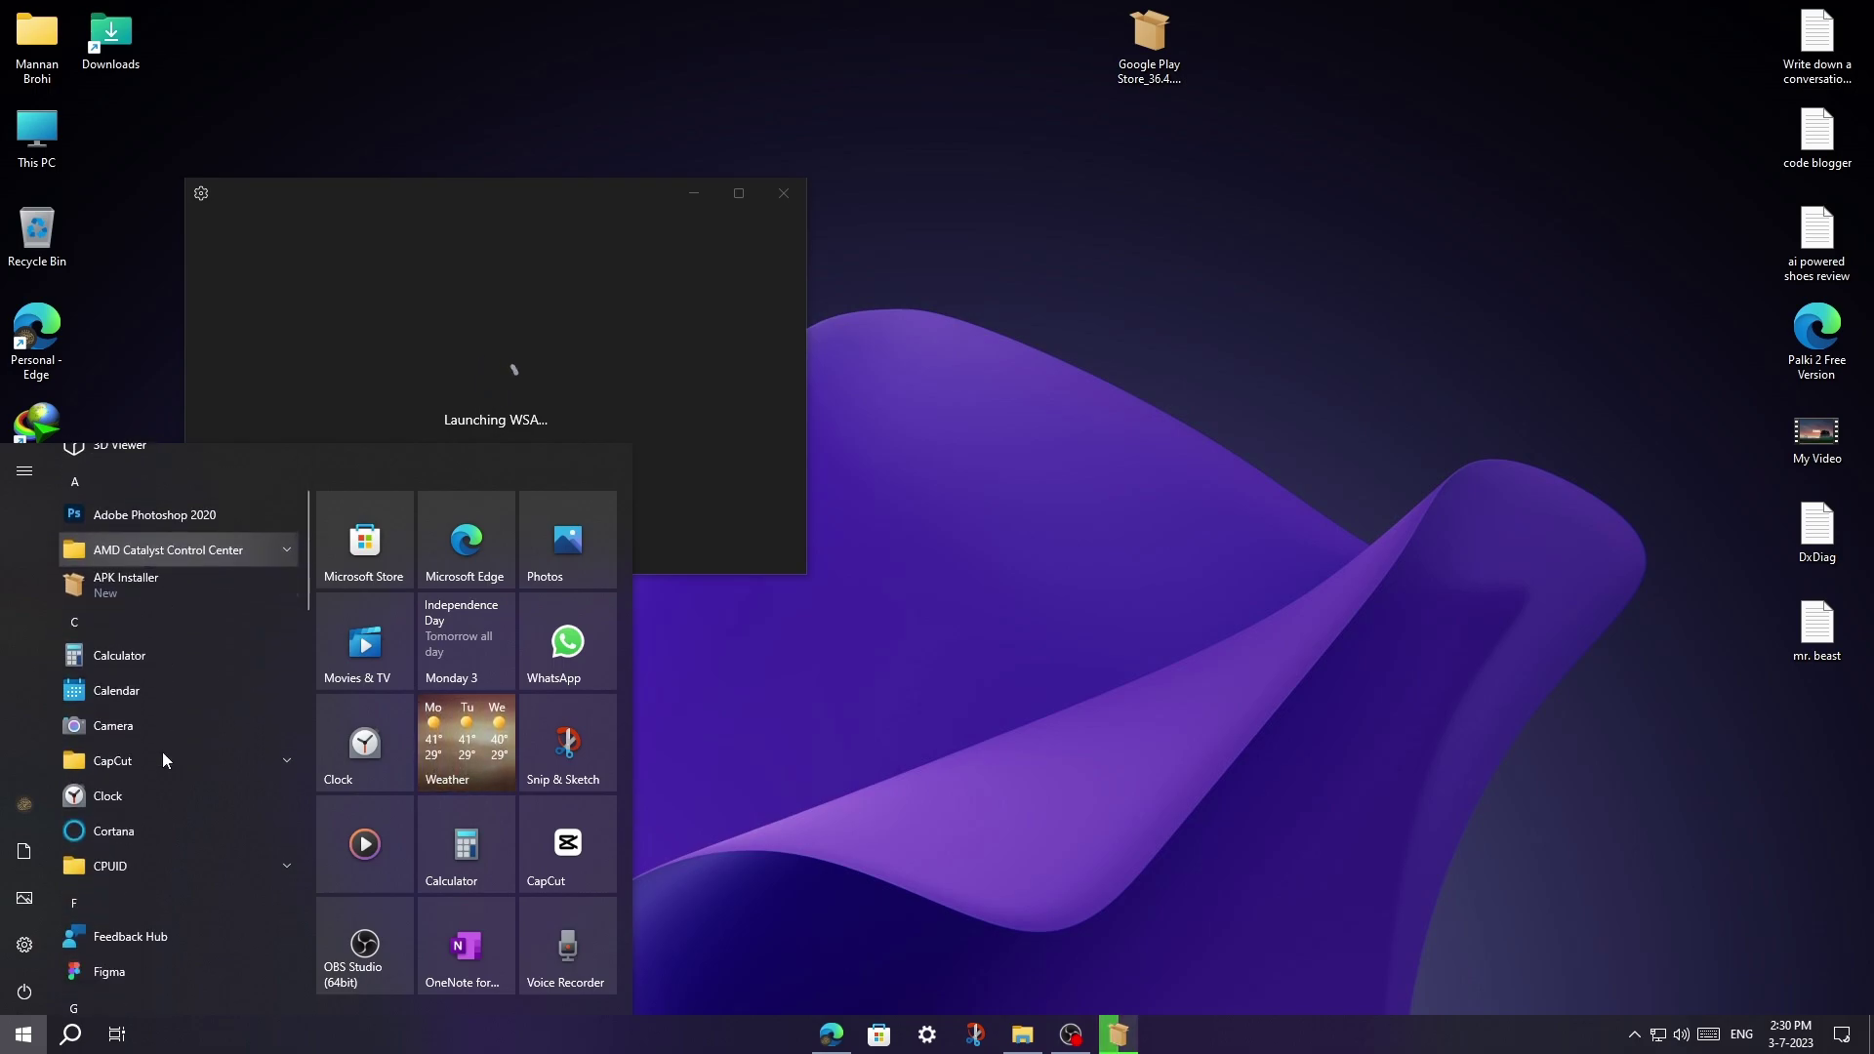
scroll(163, 759, "down", 15)
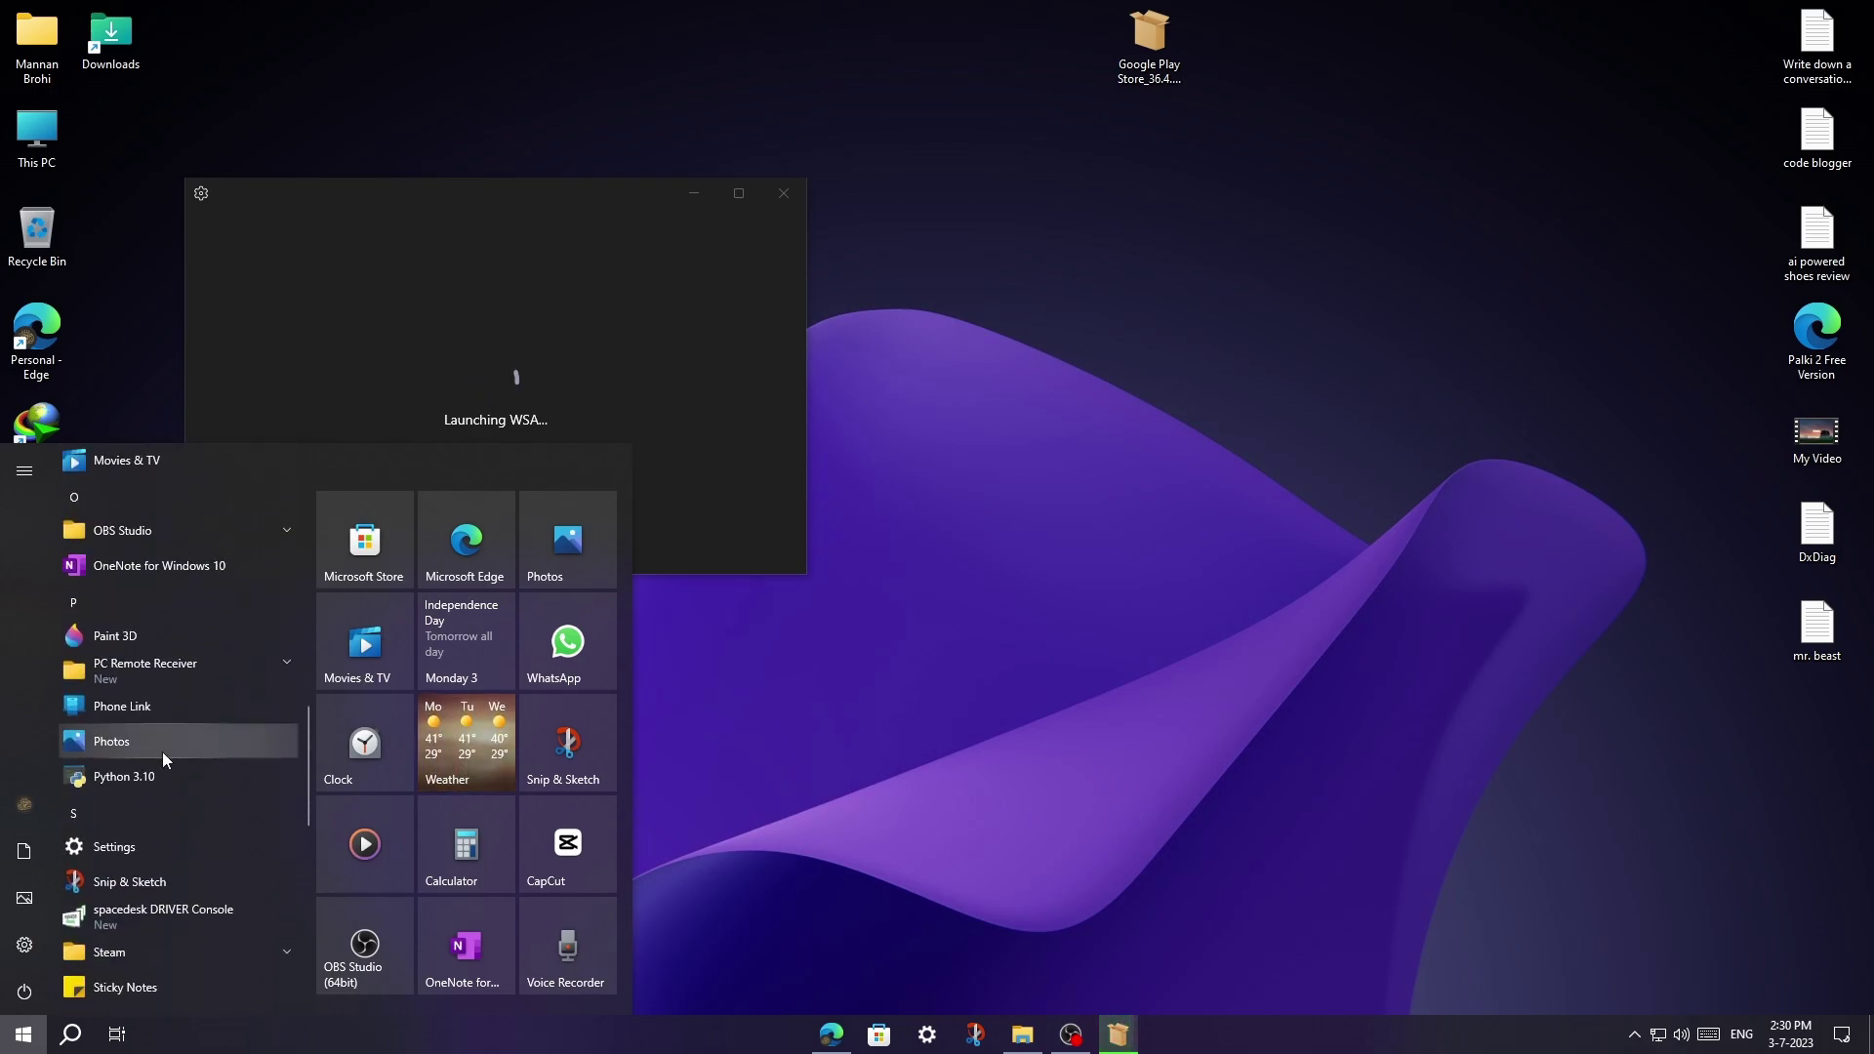
scroll(162, 751, "down", 5)
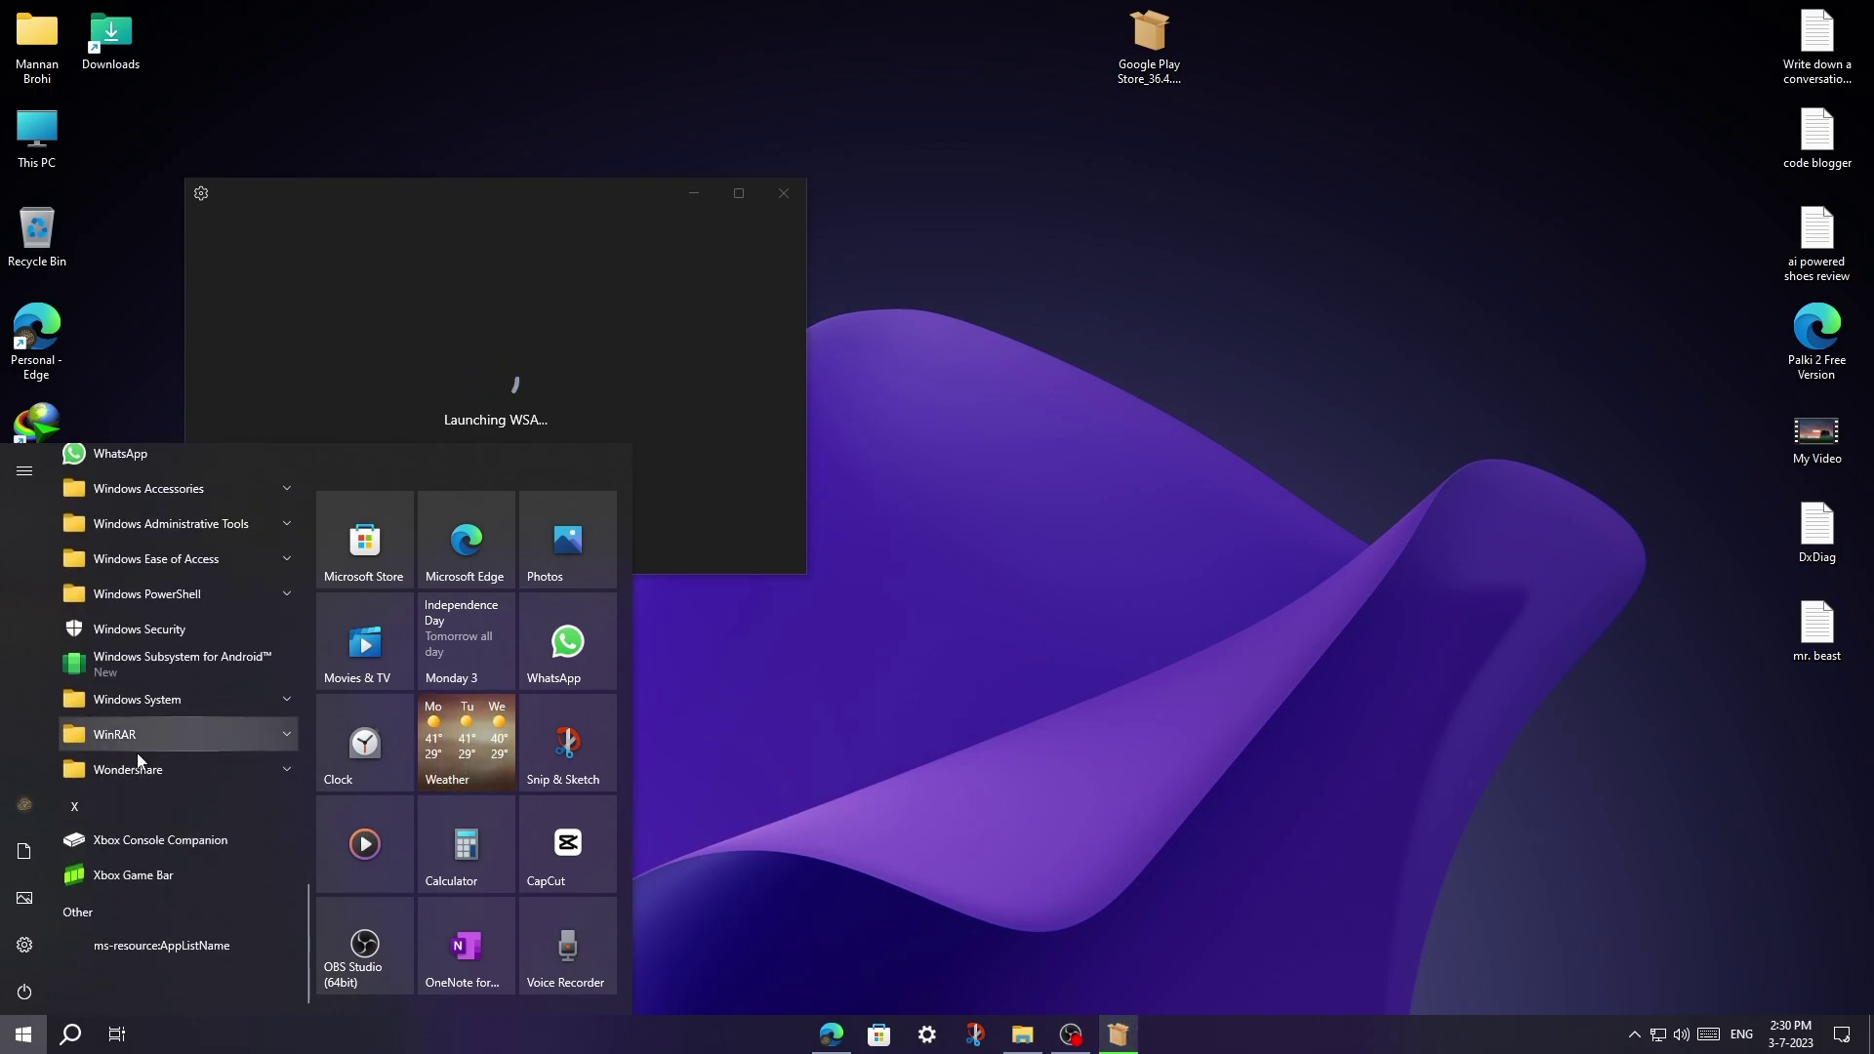
left_click(734, 820)
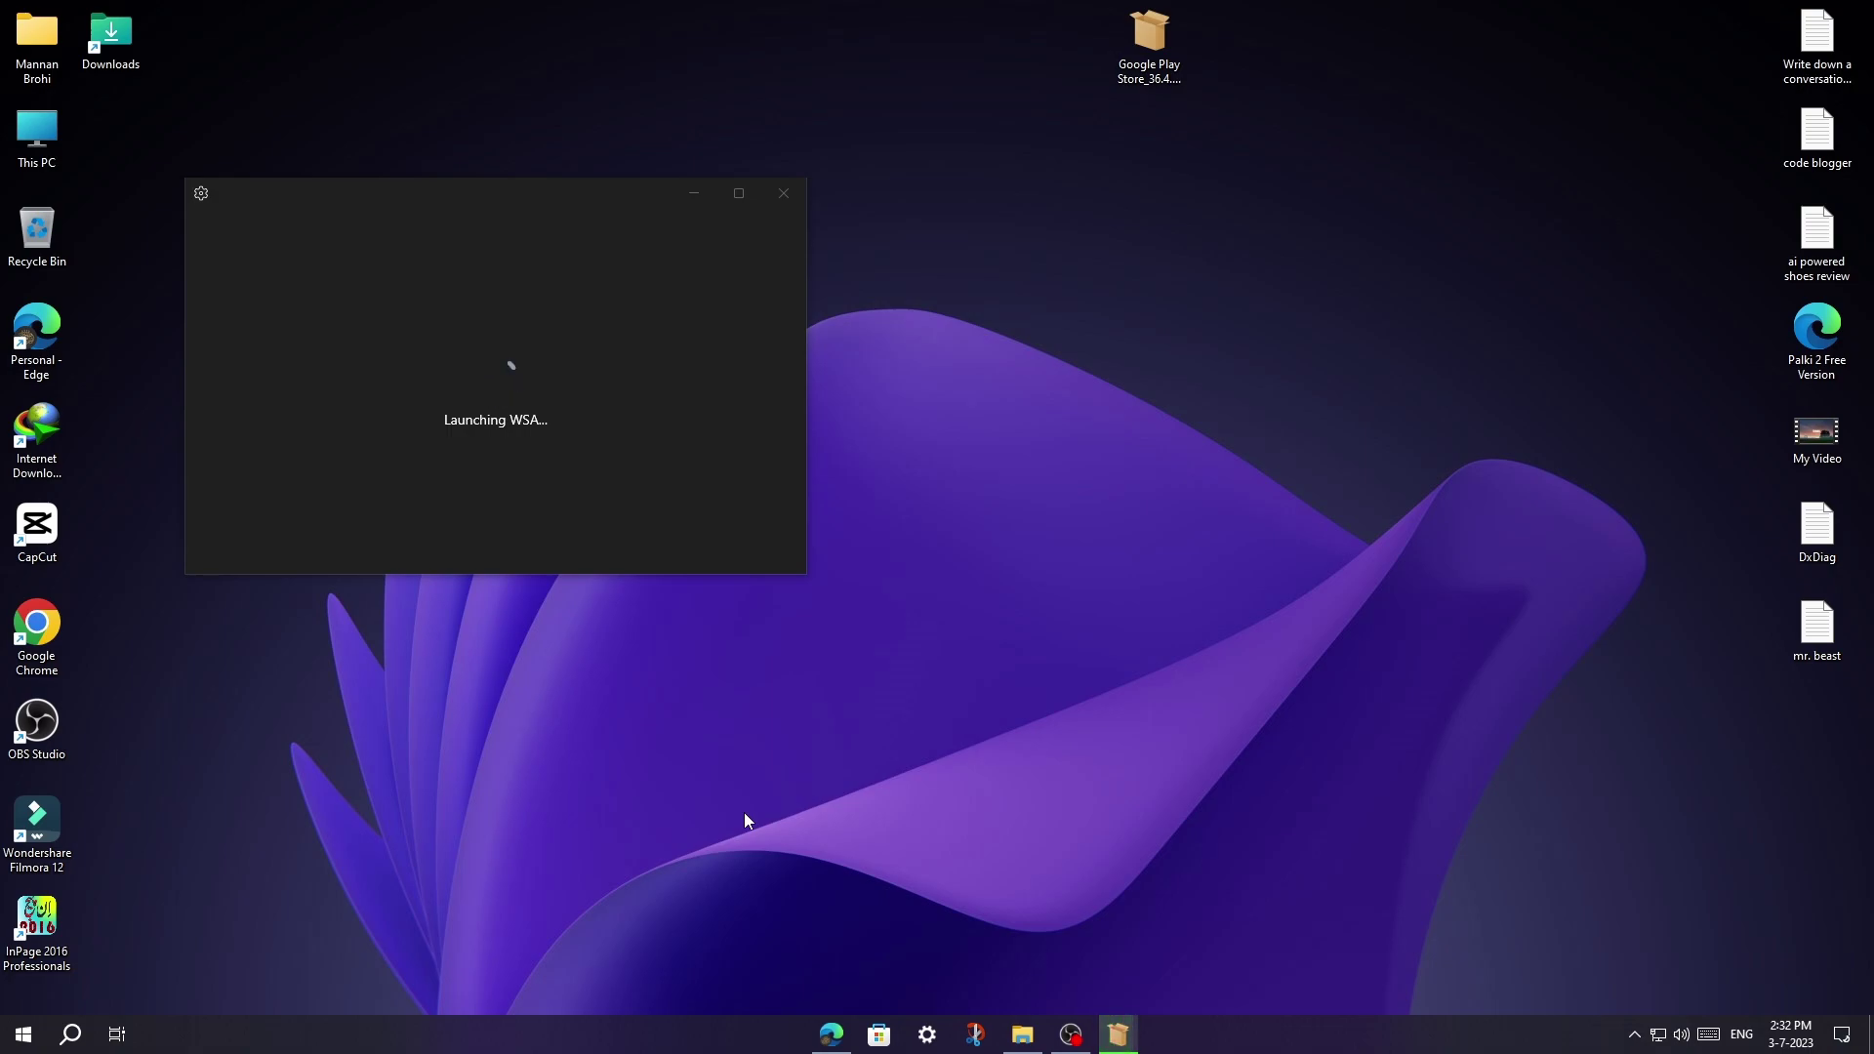
Close the stuck Launching WSA installer window and refresh the desktop
key("super")
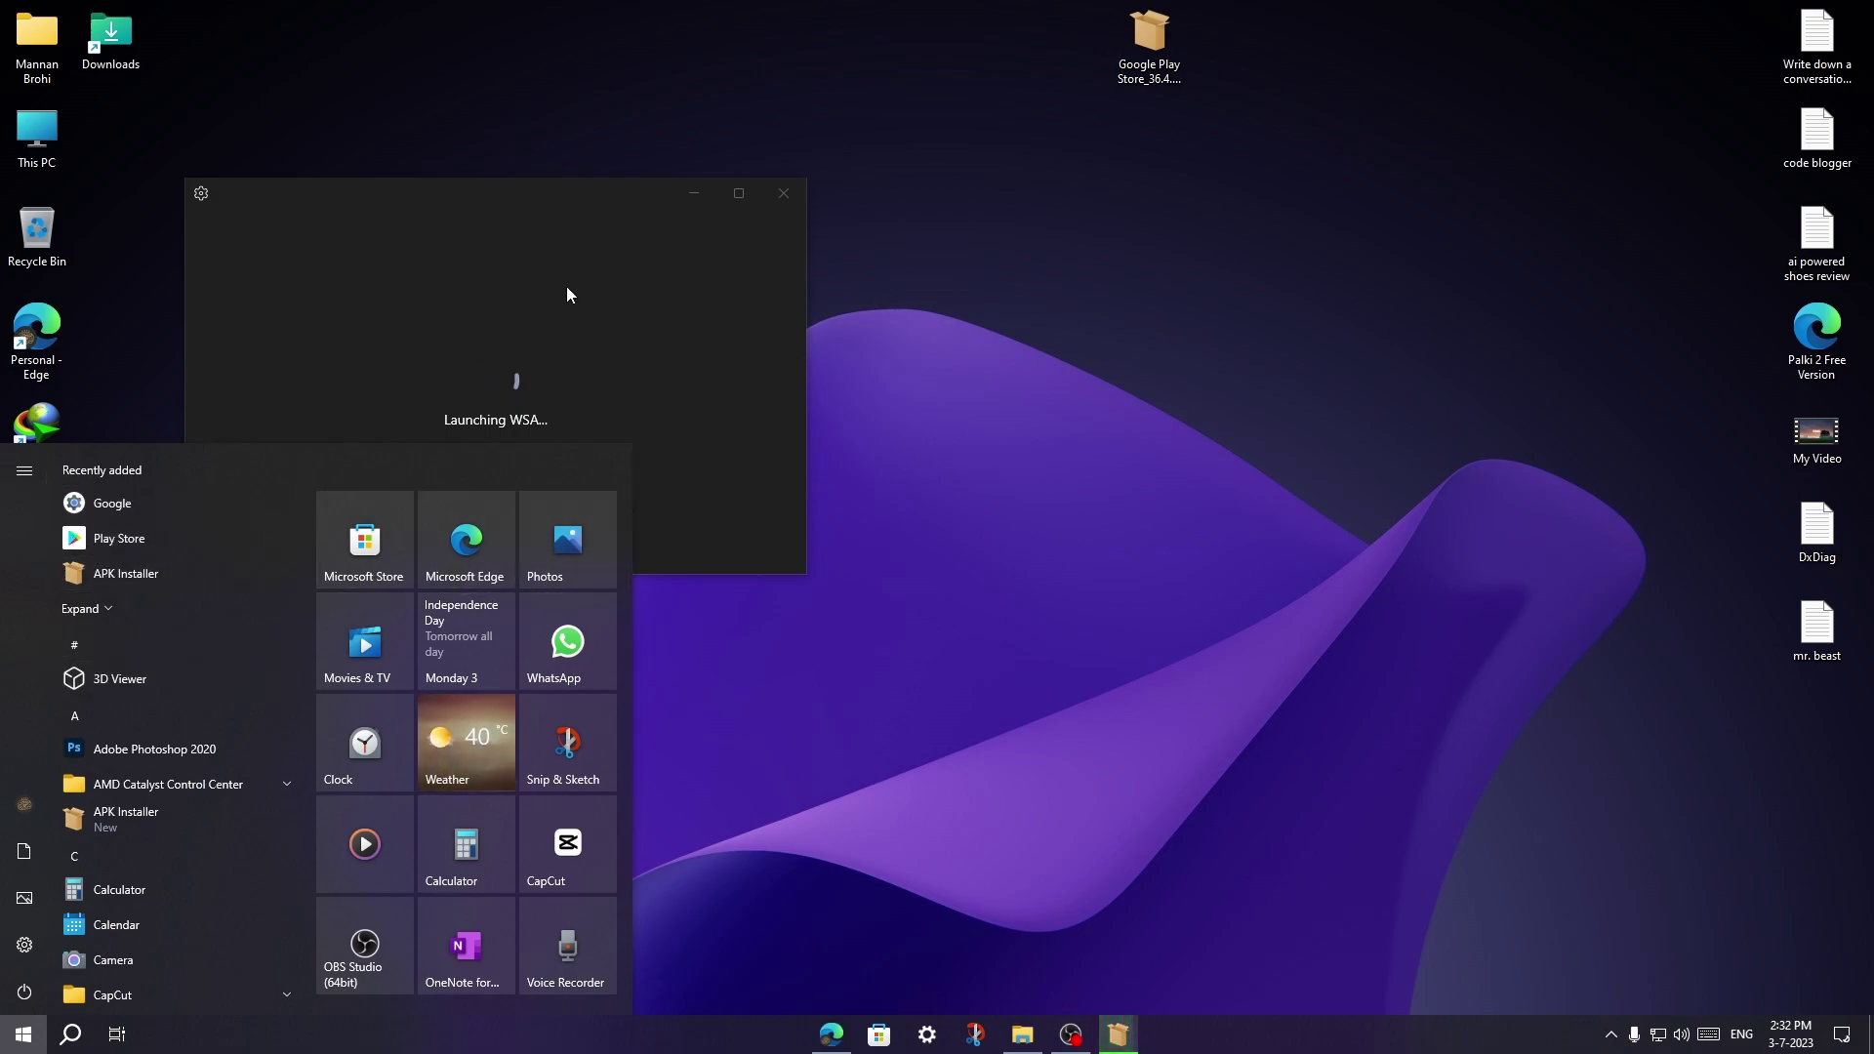
left_click(488, 237)
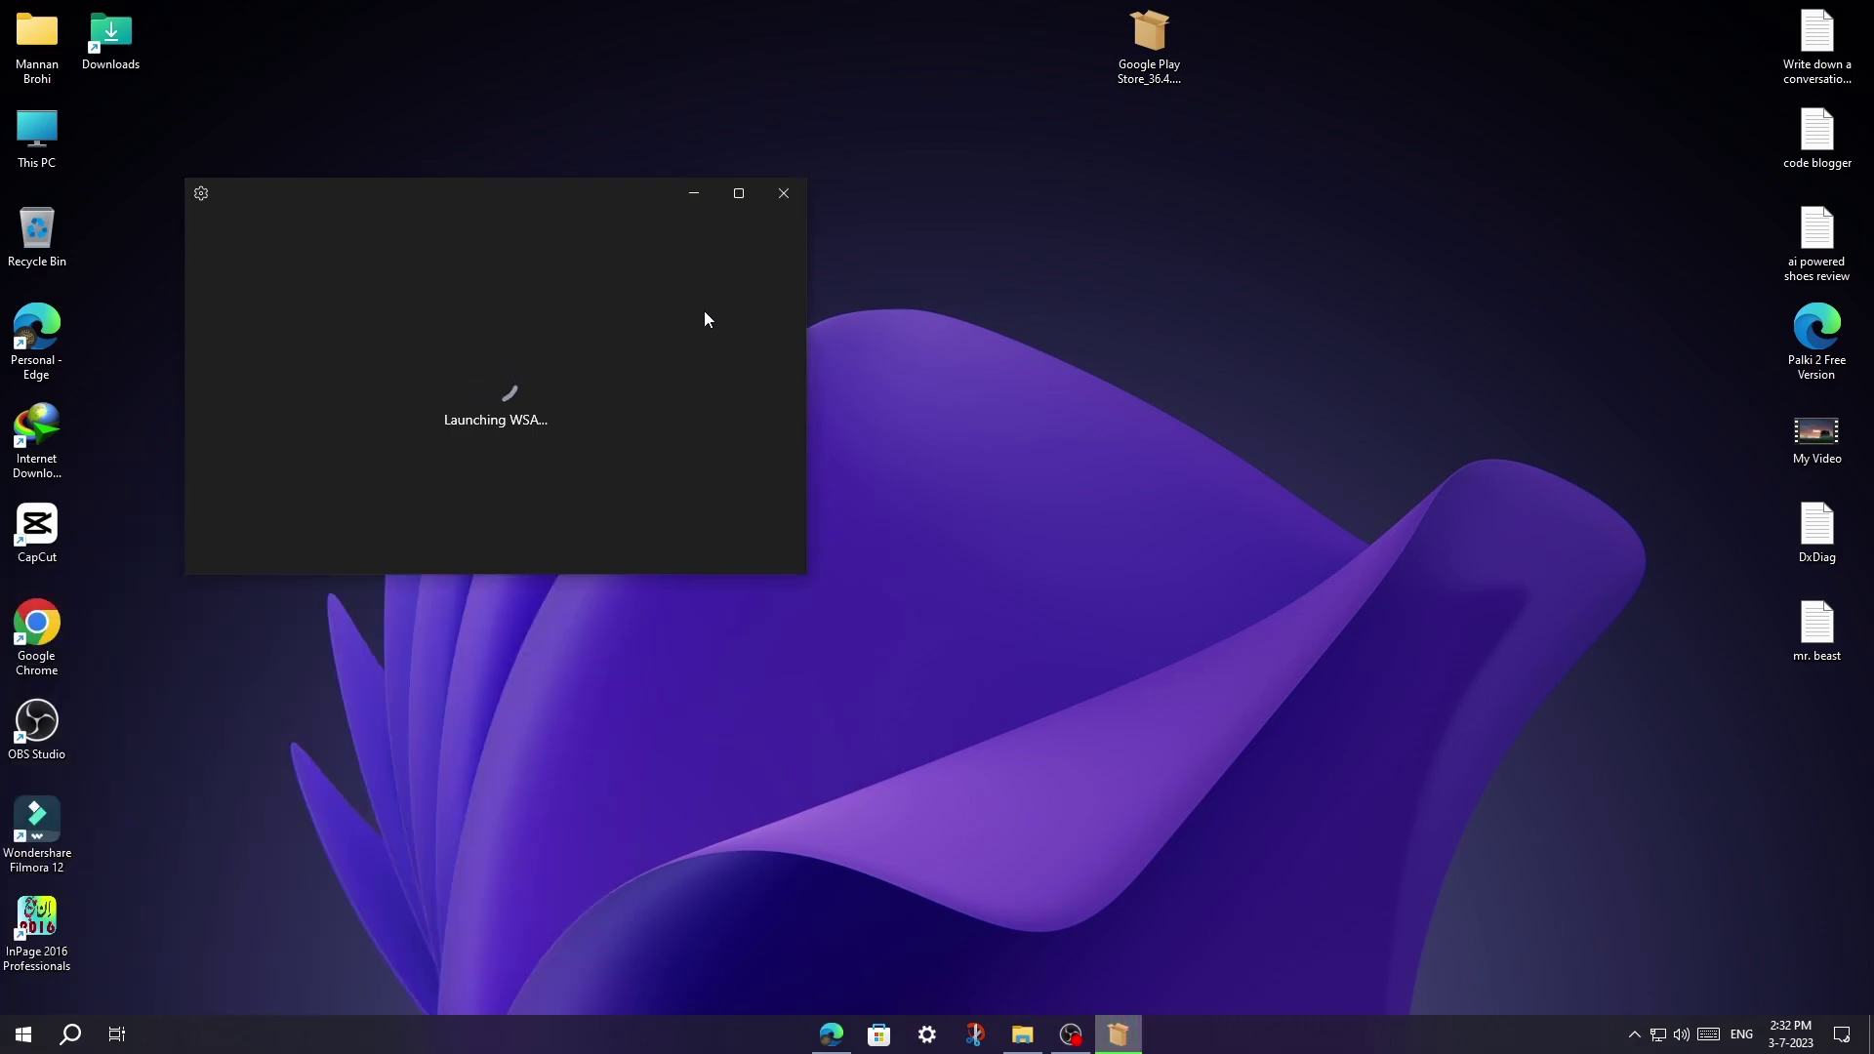
left_click(785, 193)
right_click(625, 271)
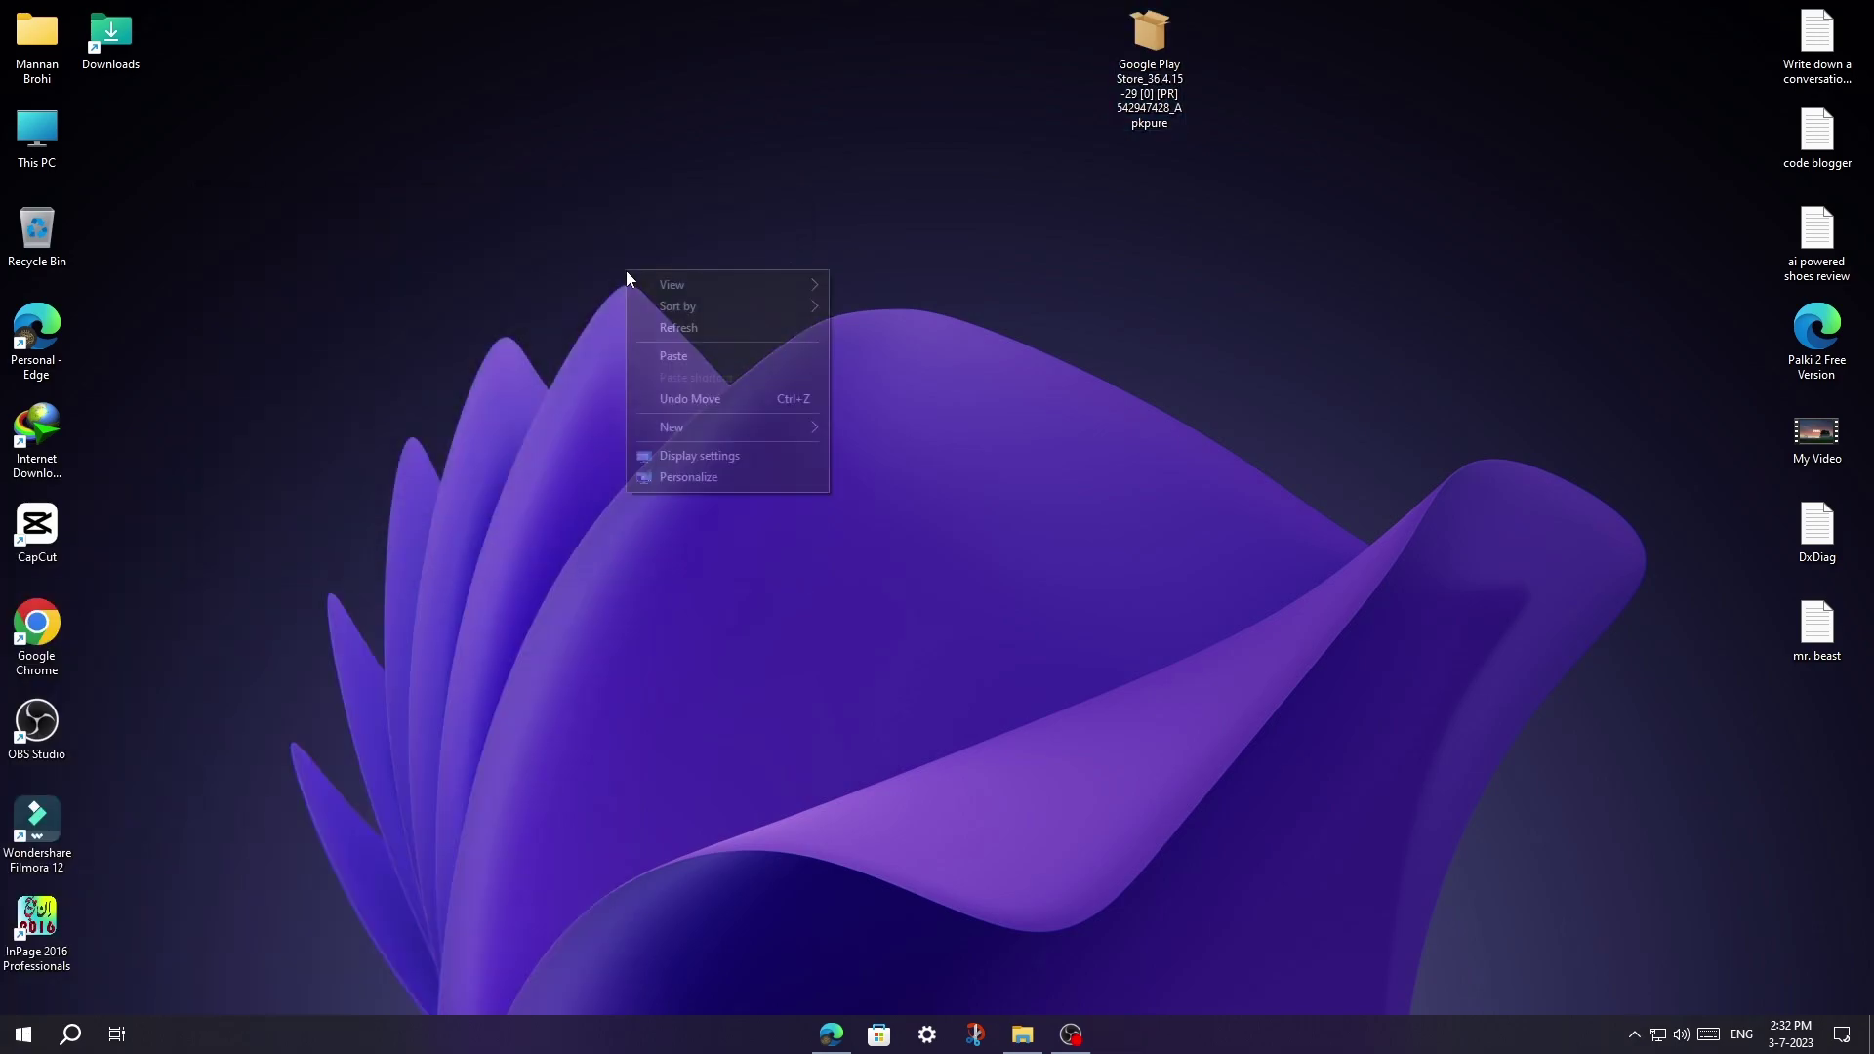
left_click(678, 328)
Launch Play Store from the Start menu's expanded recent apps and sign in to Google Play
left_click(24, 1033)
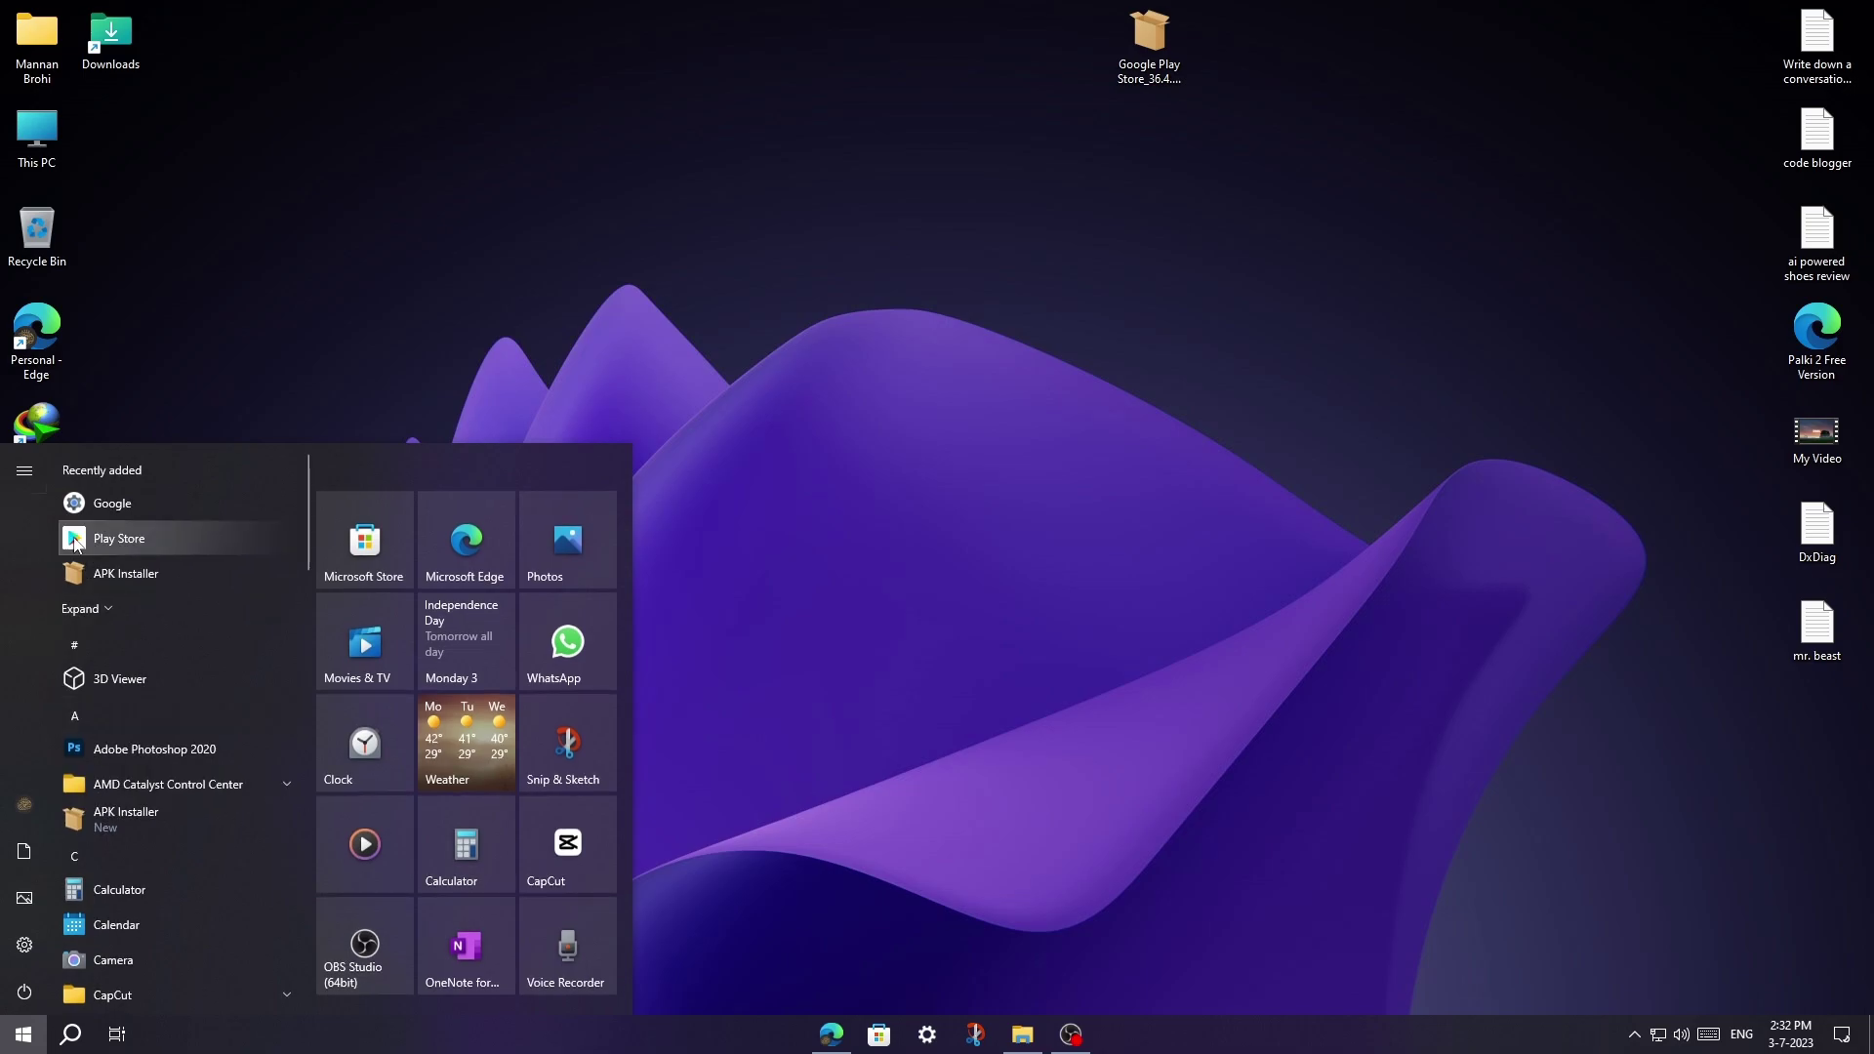
left_click(104, 609)
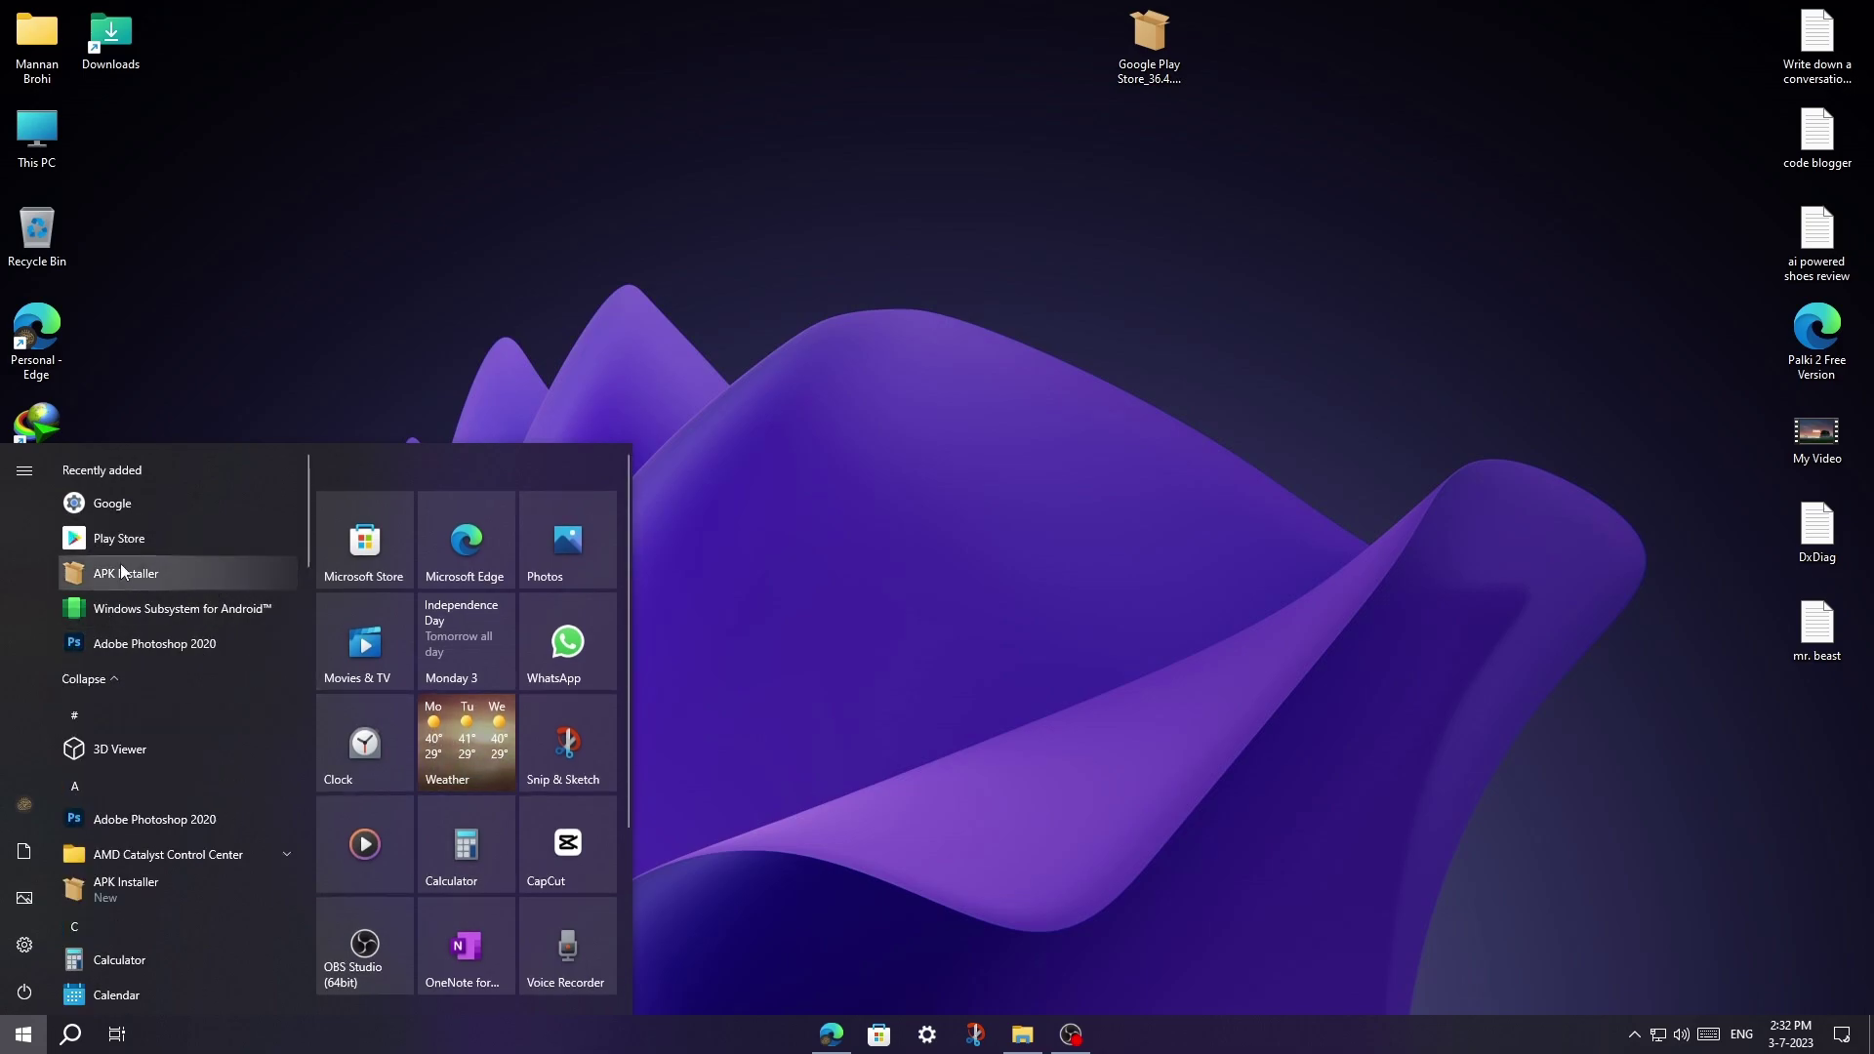
left_click(144, 547)
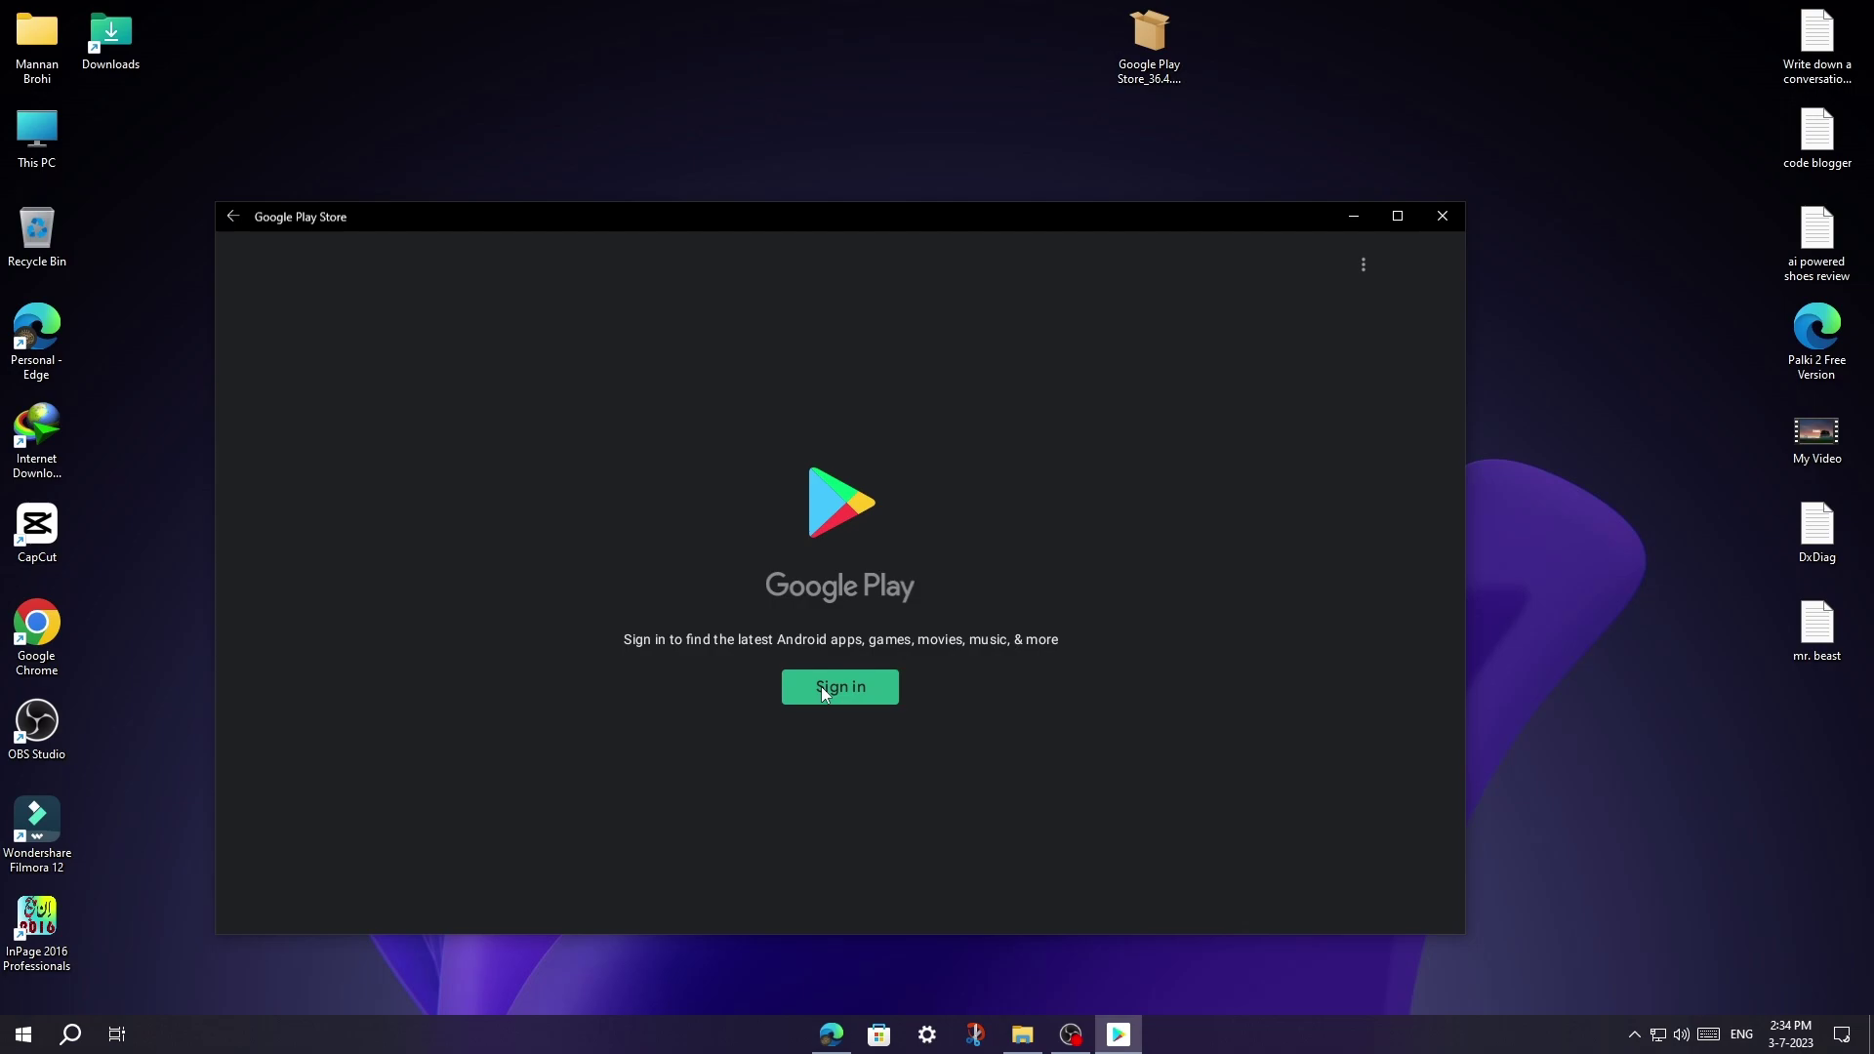
left_click(873, 691)
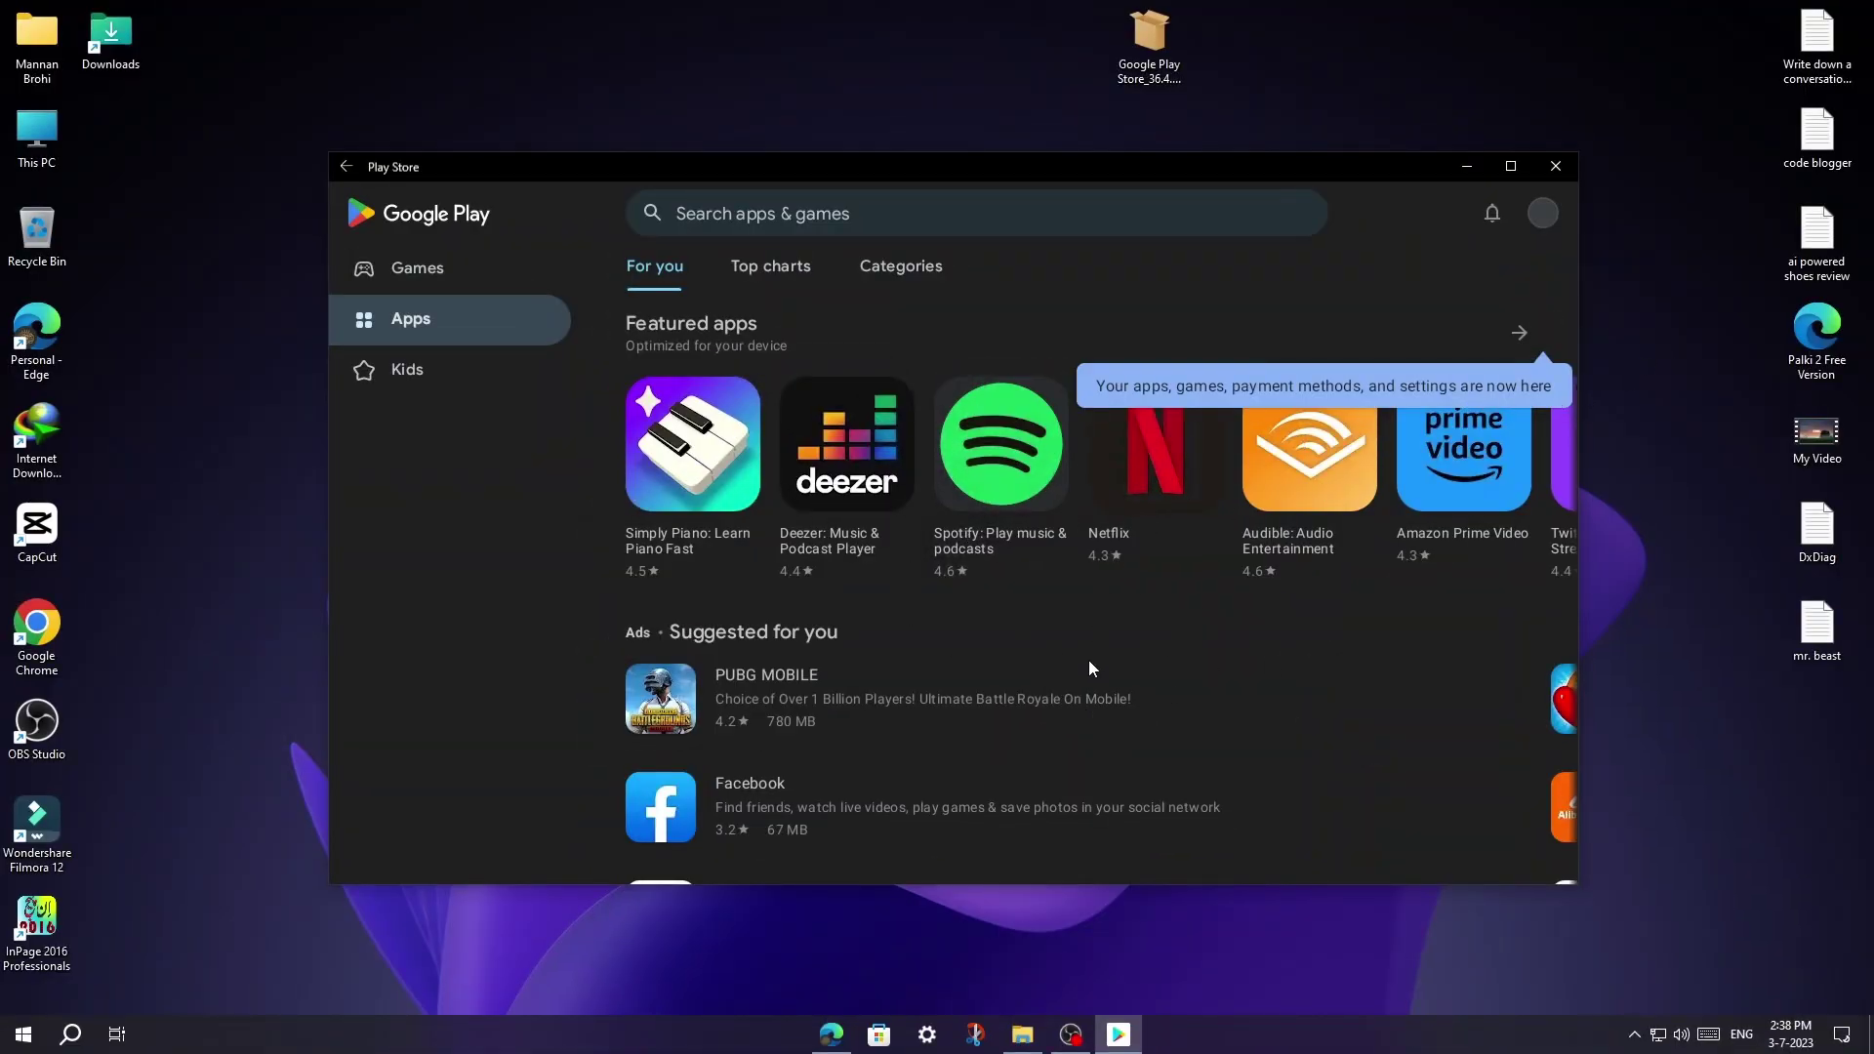
scroll(1053, 664, "down", 1)
scroll(1052, 667, "down", 4)
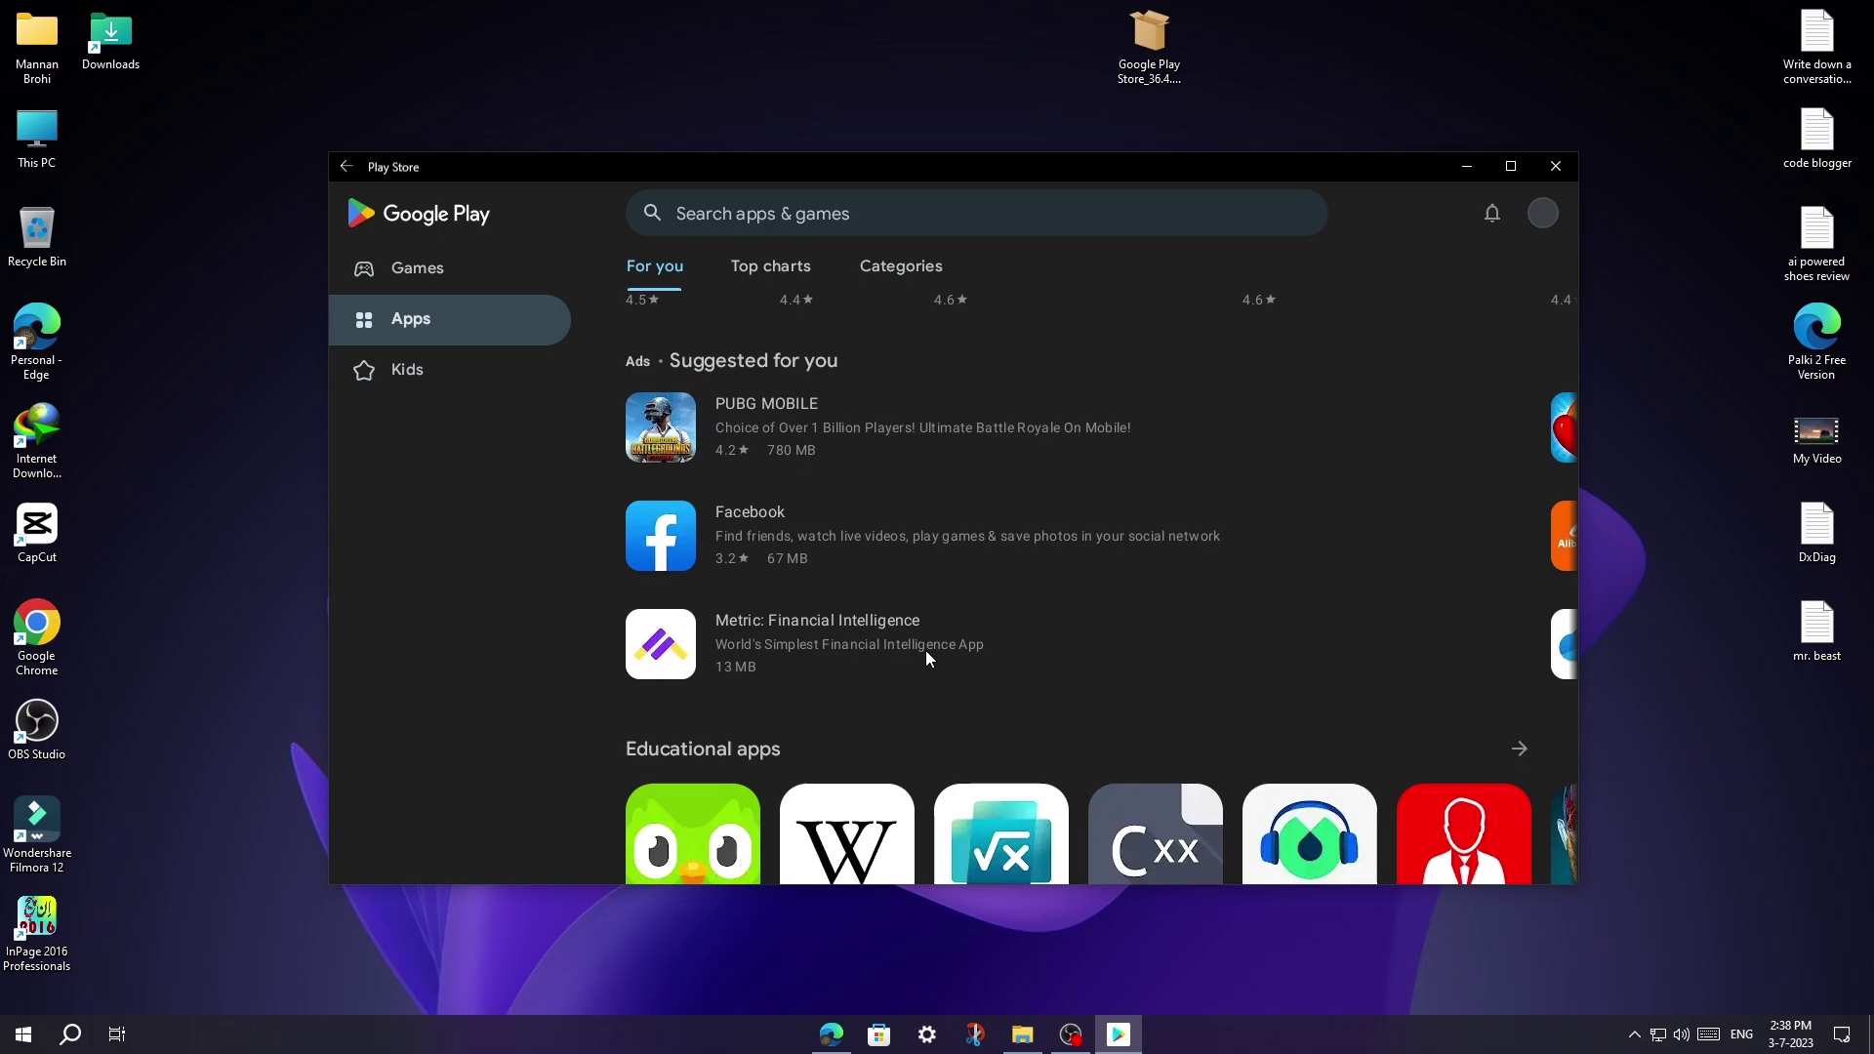